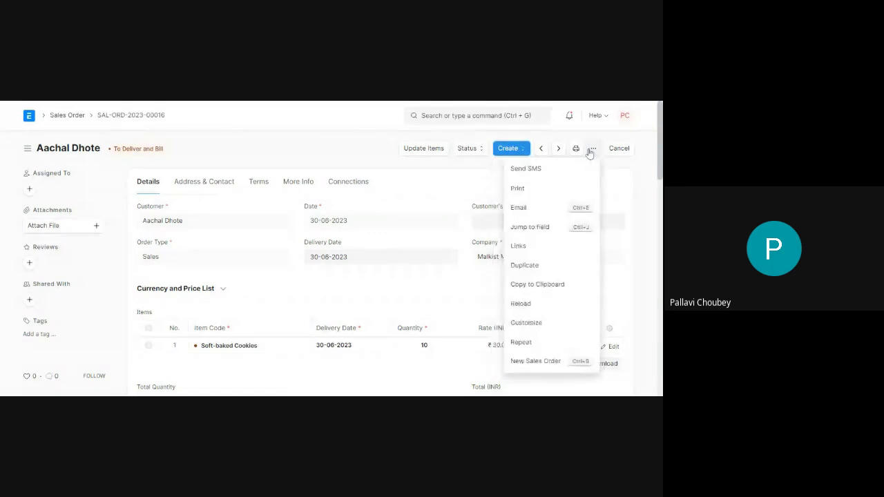
# Step: Duplicate the sales order and set the Soft-baked Cookies row's delivery date to 30-06-2023
pyautogui.click(529, 267)
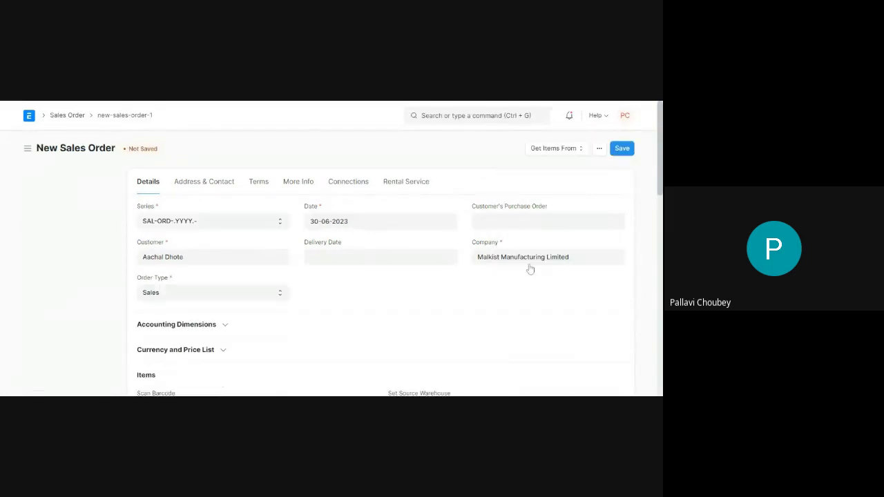
pyautogui.scroll(-3, 380, 316)
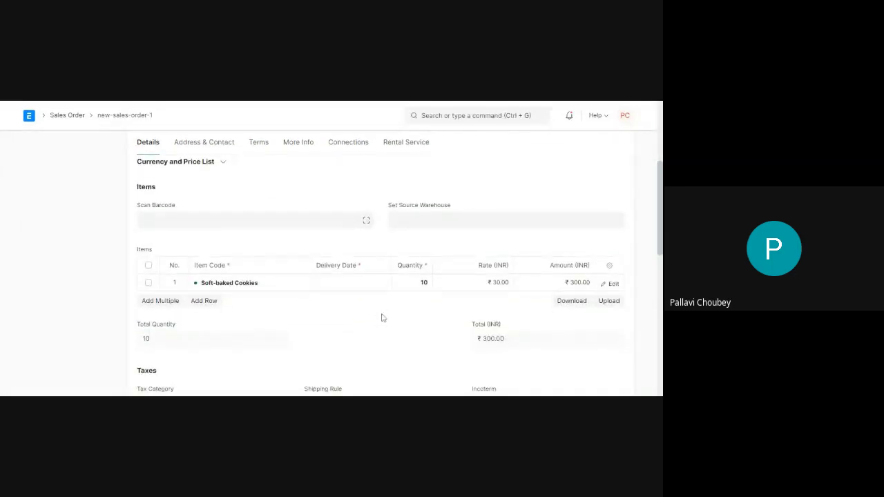
pyautogui.click(340, 284)
pyautogui.click(406, 239)
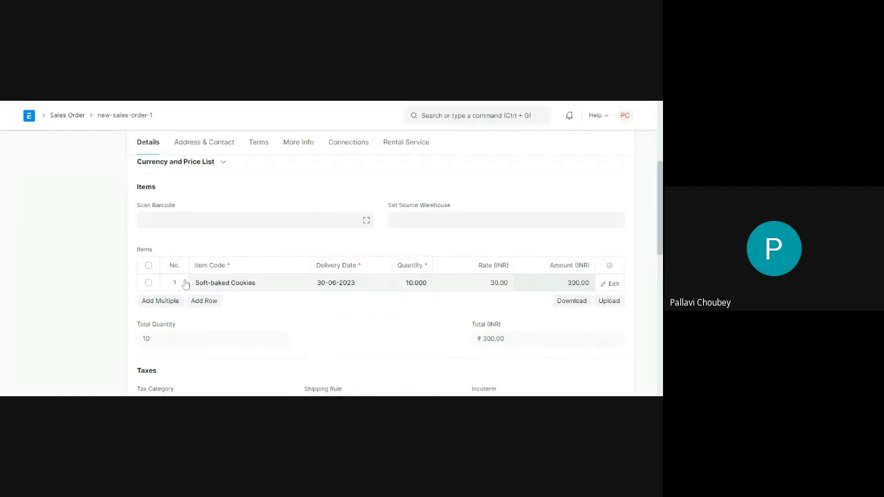
# Step: Save the duplicated sales order and submit it permanently
pyautogui.scroll(5, 292, 311)
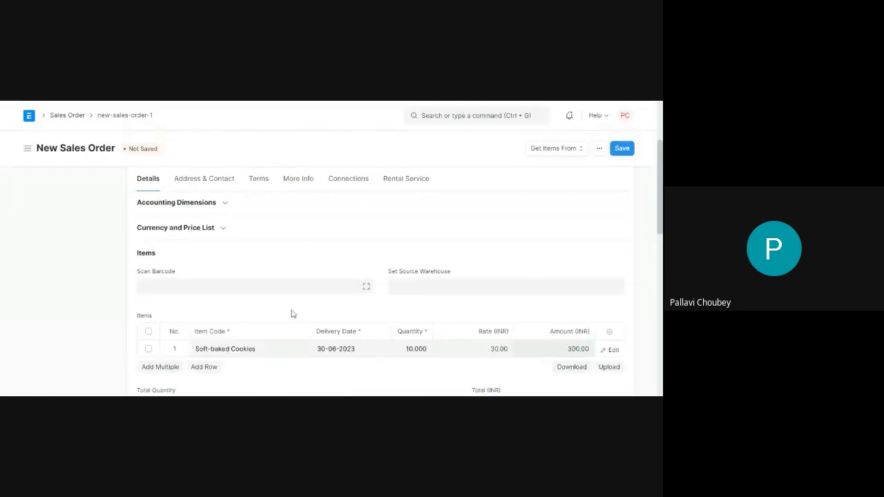
pyautogui.scroll(-7, 445, 276)
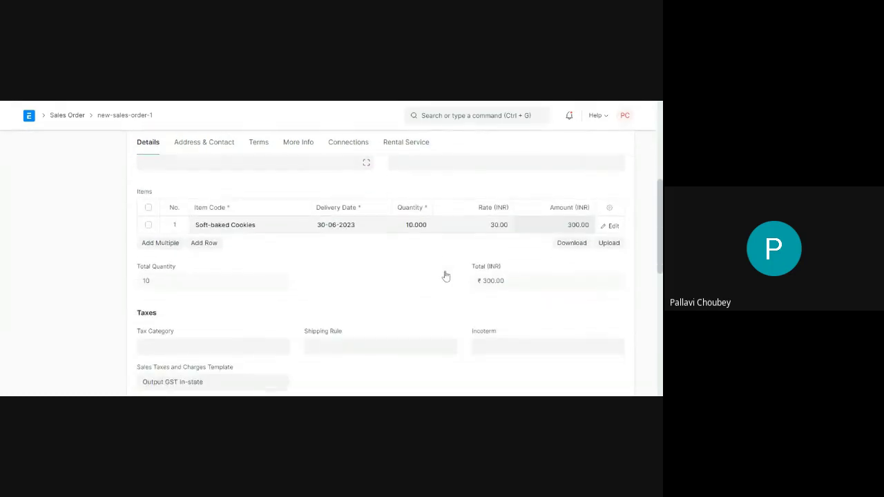
pyautogui.scroll(5, 445, 276)
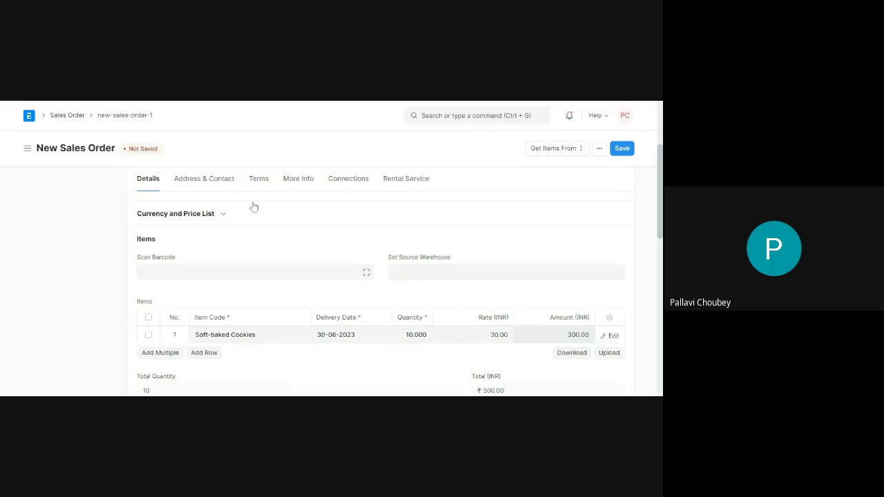
pyautogui.scroll(1, 571, 197)
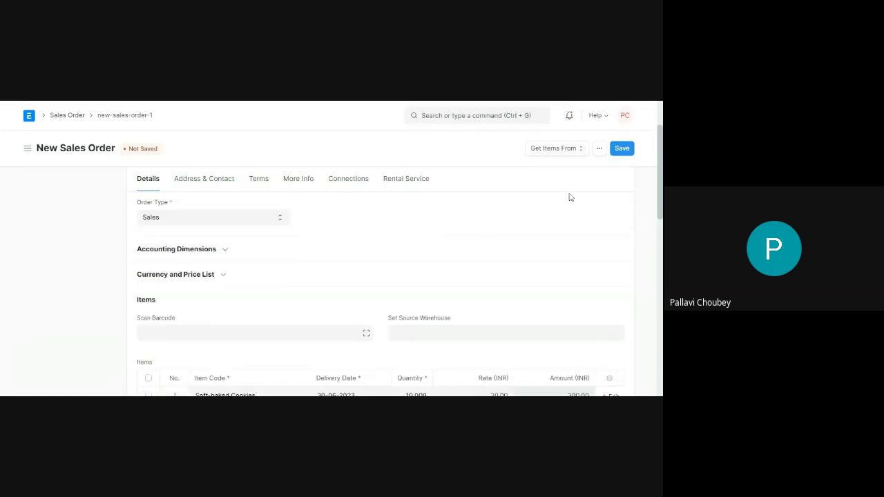
pyautogui.click(622, 149)
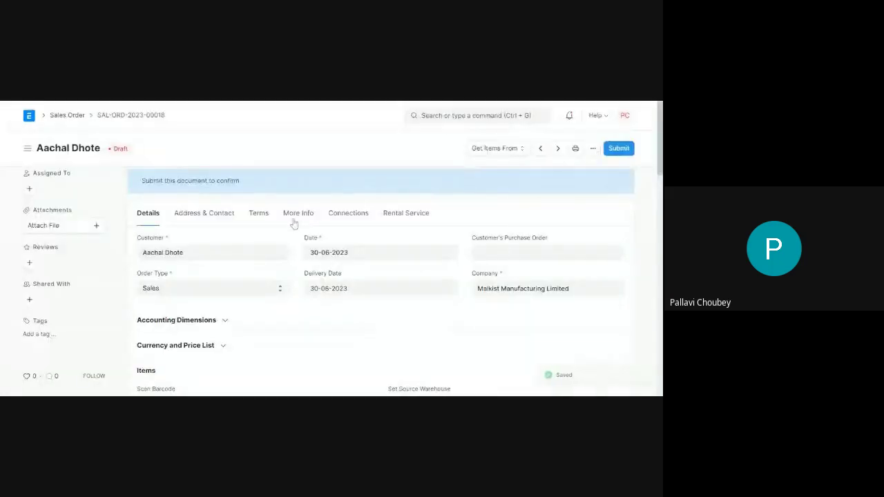
pyautogui.click(619, 150)
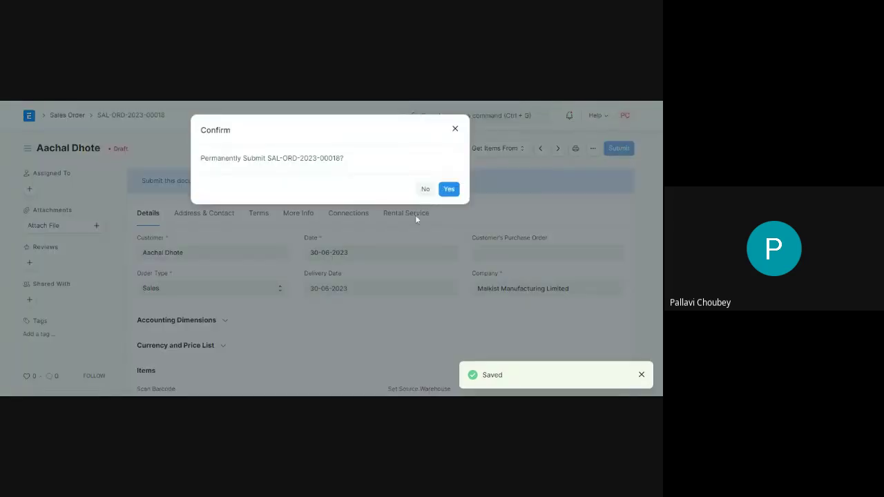
pyautogui.click(448, 191)
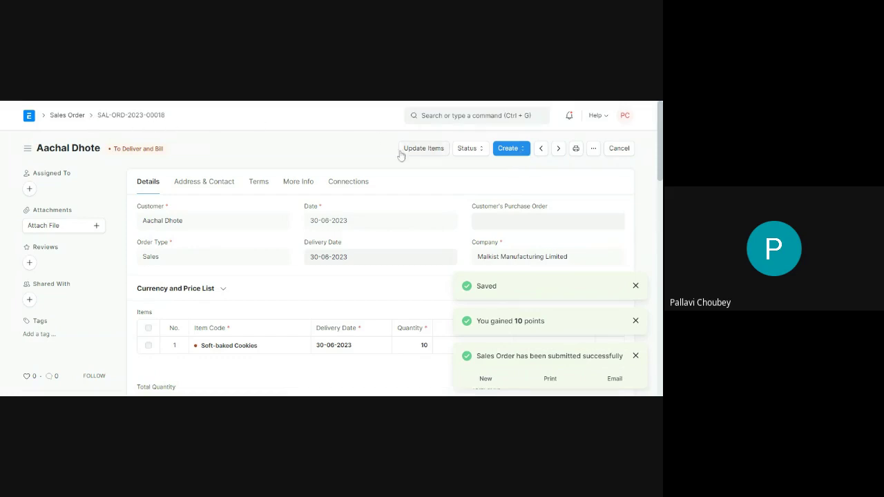
# Step: Create a raw materials request from the sales order for the Soft-baked Cookies item
pyautogui.click(518, 150)
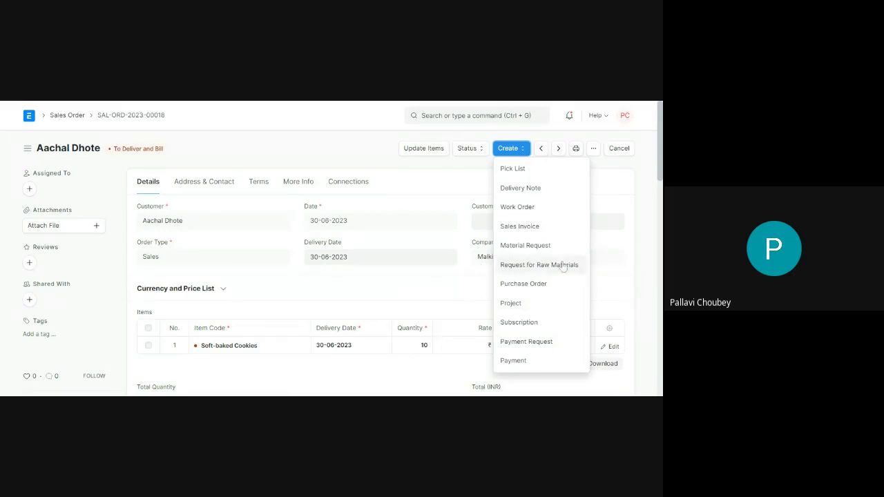
pyautogui.click(517, 268)
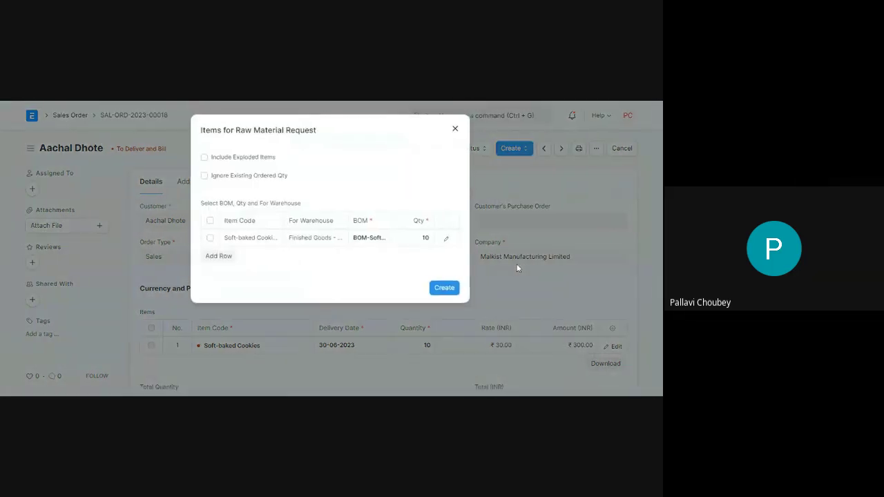
pyautogui.click(209, 238)
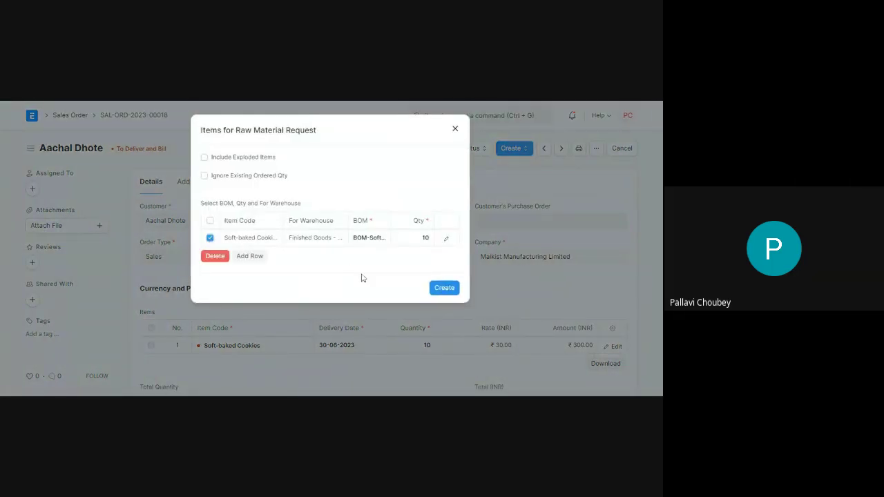
pyautogui.click(440, 287)
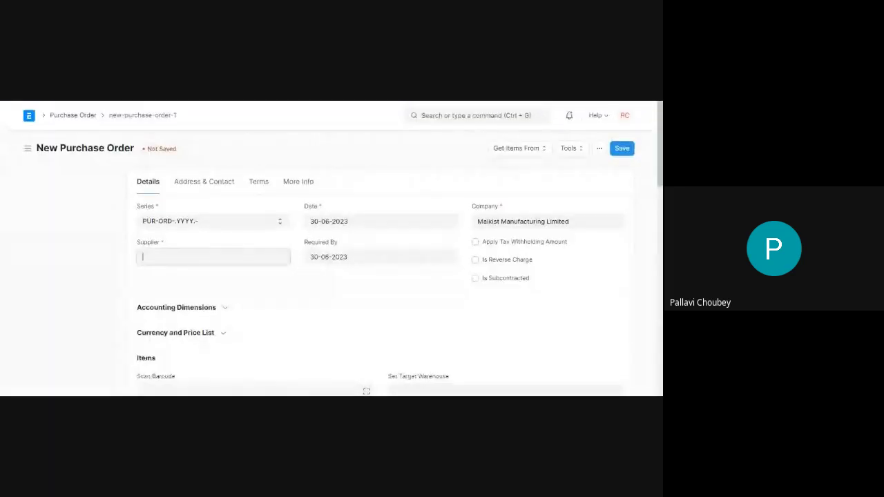
# Step: Set the new purchase order's supplier to Avishkaran supplier
pyautogui.click(212, 221)
pyautogui.click(212, 257)
pyautogui.write('Avi')
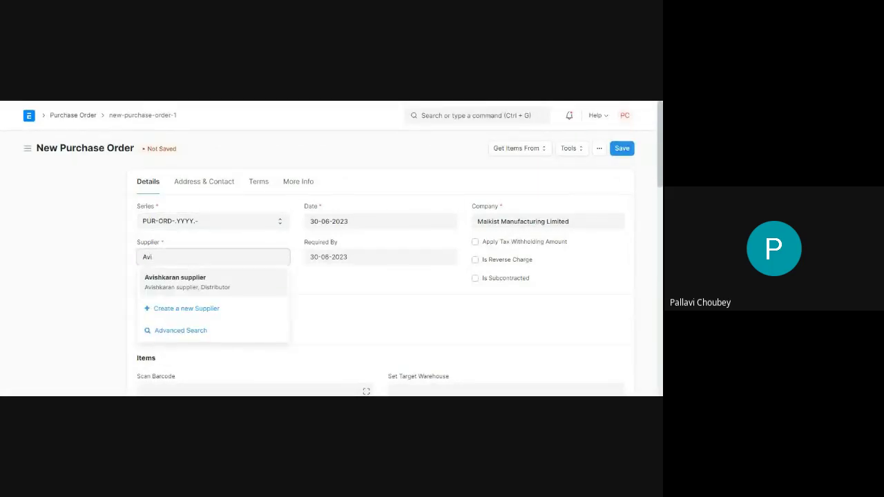
pyautogui.click(199, 285)
# Step: Set the purchase order's target warehouse to Stores - MML
pyautogui.scroll(-3, 397, 285)
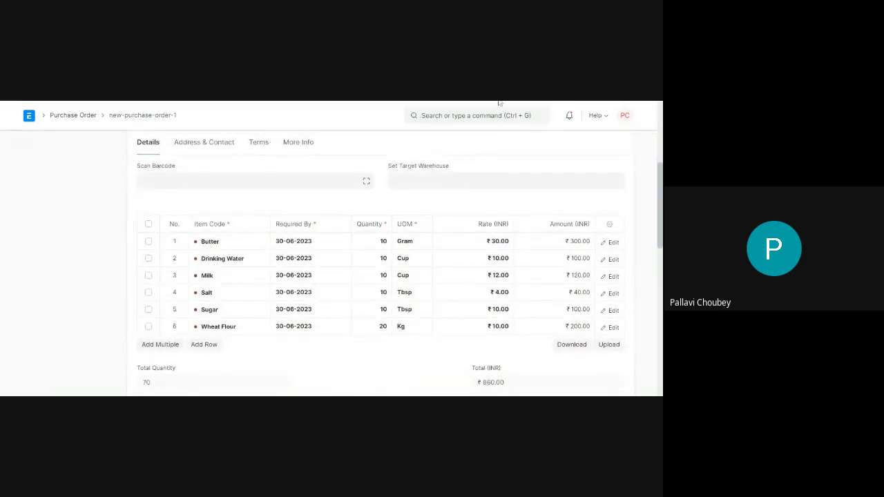
pyautogui.click(479, 181)
pyautogui.write('St')
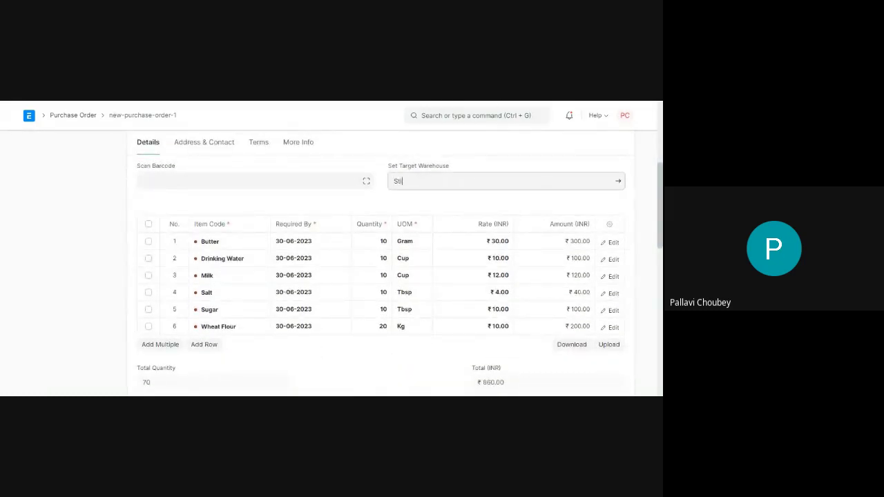
pyautogui.write('ores')
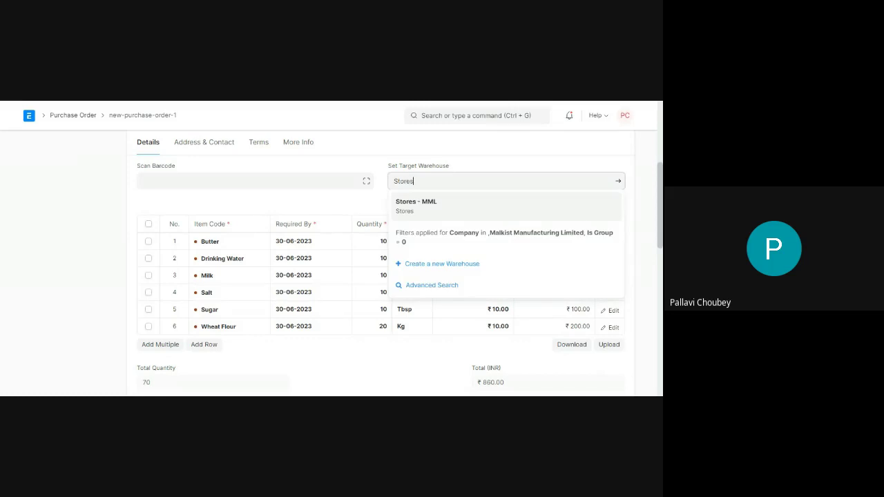
pyautogui.click(429, 211)
# Step: Save the purchase order and submit it permanently
pyautogui.scroll(3, 602, 173)
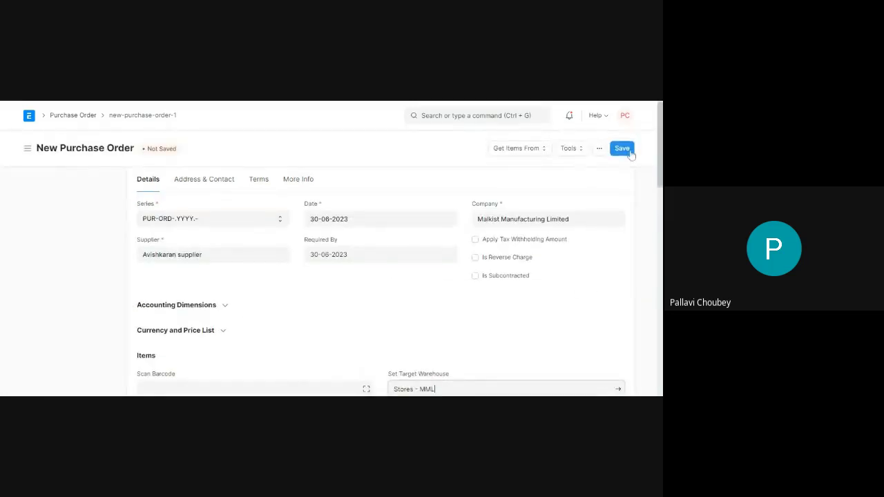
pyautogui.click(621, 148)
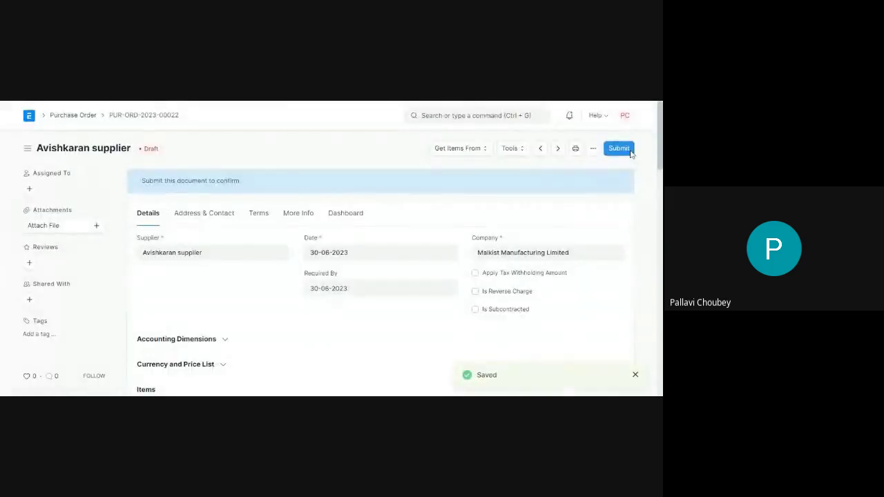
pyautogui.click(612, 148)
pyautogui.click(446, 188)
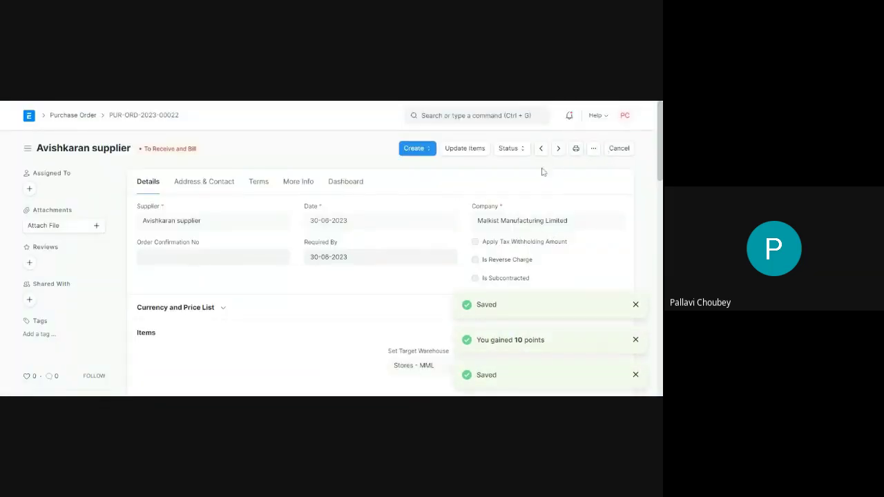
# Step: Create a purchase receipt from the purchase order and check its accepted warehouse and items
pyautogui.click(422, 149)
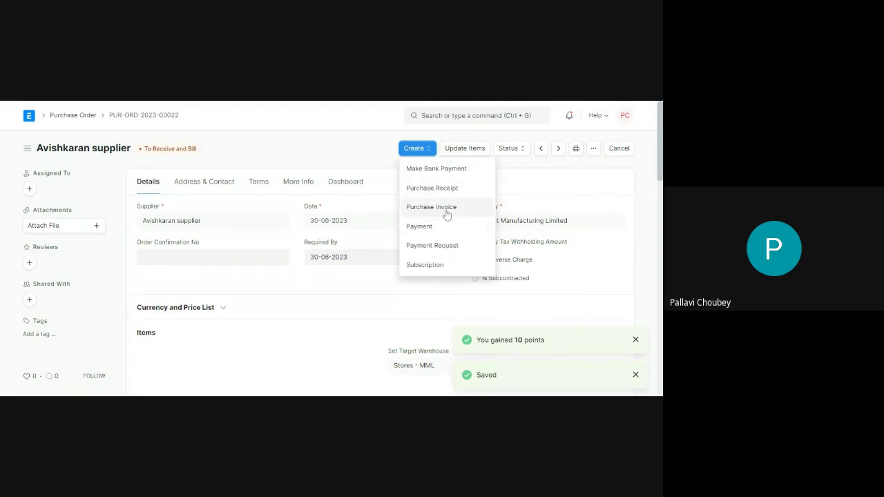
pyautogui.click(442, 193)
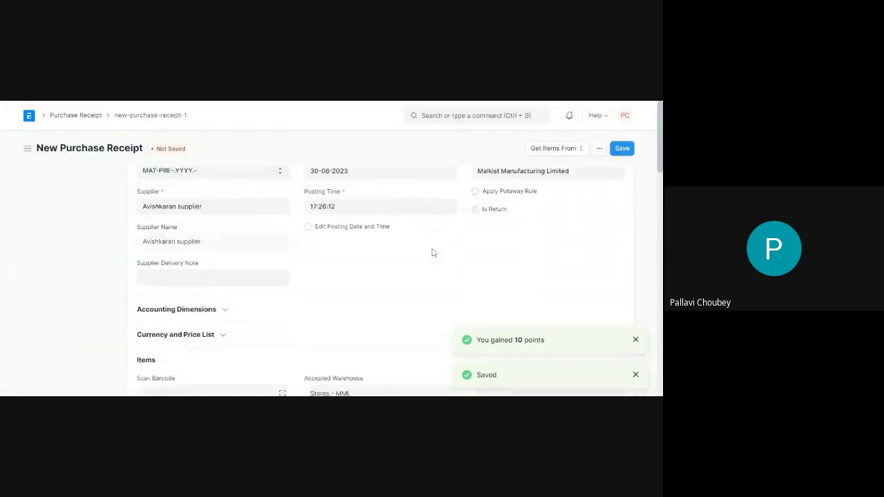
pyautogui.scroll(-3, 433, 252)
pyautogui.scroll(-1, 433, 252)
pyautogui.scroll(5, 432, 253)
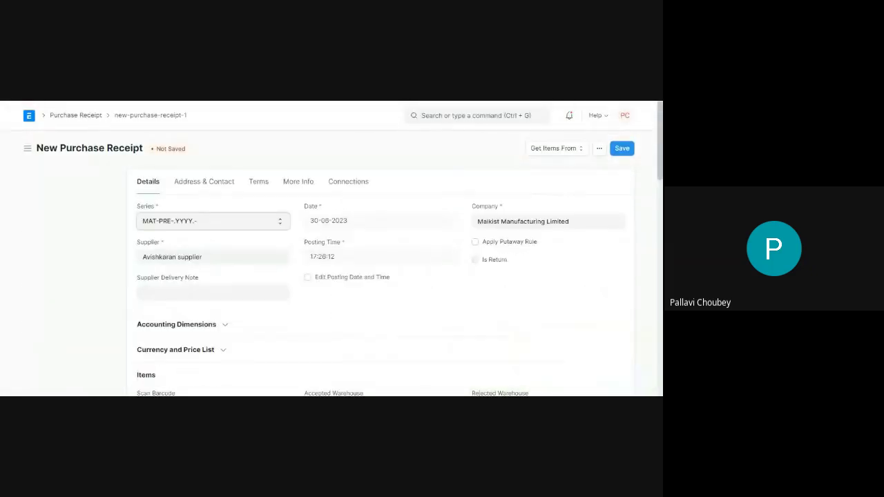
pyautogui.scroll(-1, 433, 252)
pyautogui.scroll(-1, 619, 156)
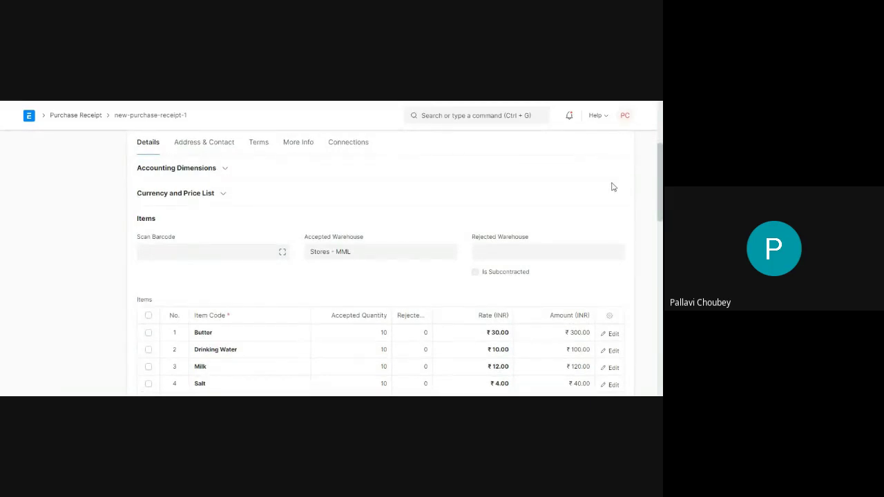
pyautogui.scroll(2, 613, 186)
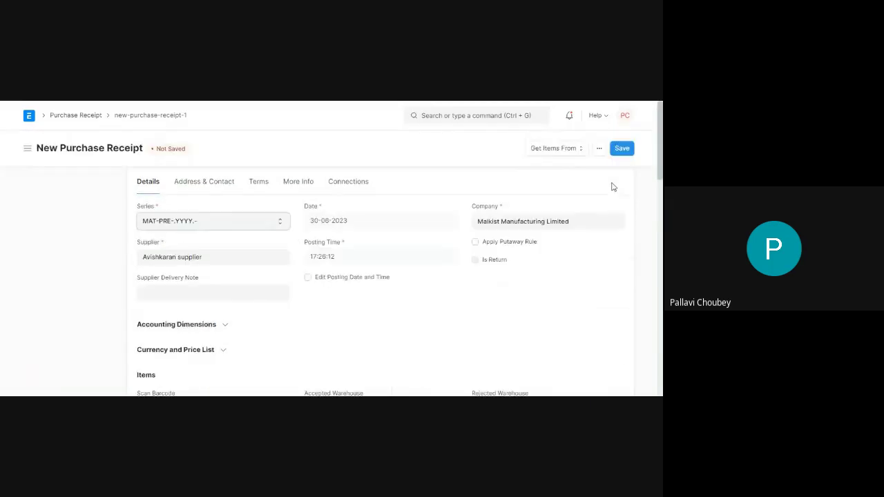
# Step: Save the purchase receipt and submit it permanently
pyautogui.click(620, 148)
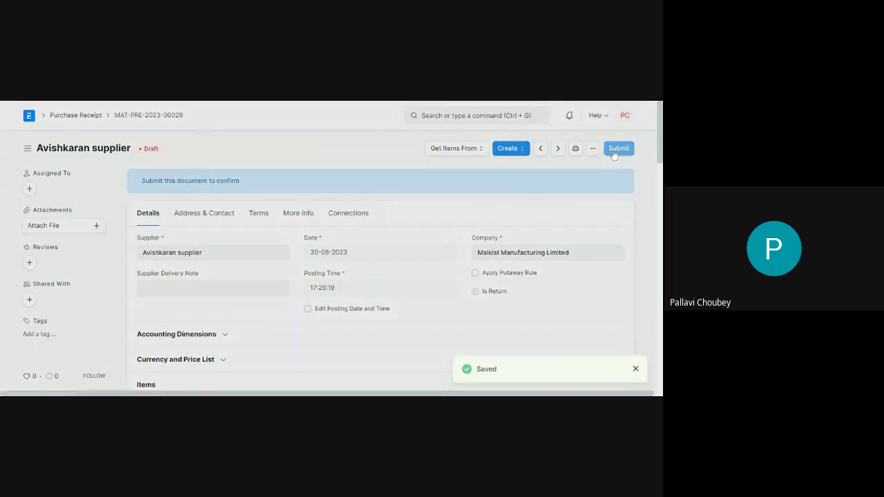
pyautogui.click(613, 150)
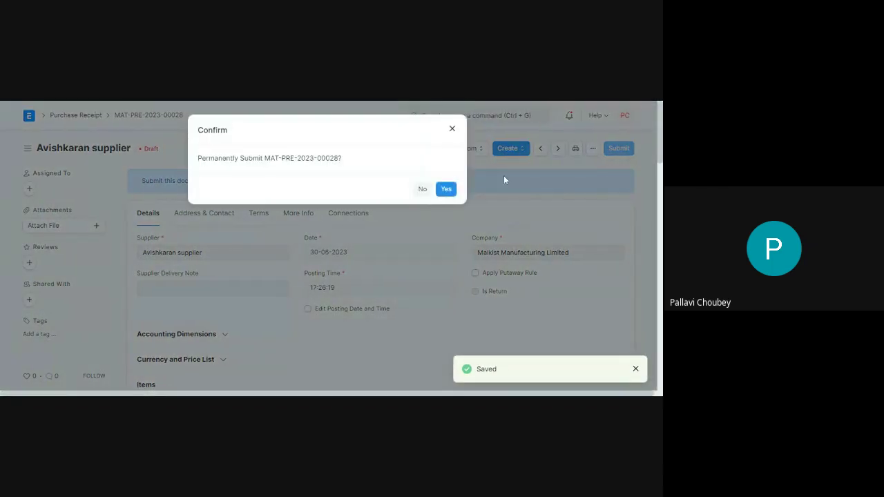
pyautogui.click(448, 190)
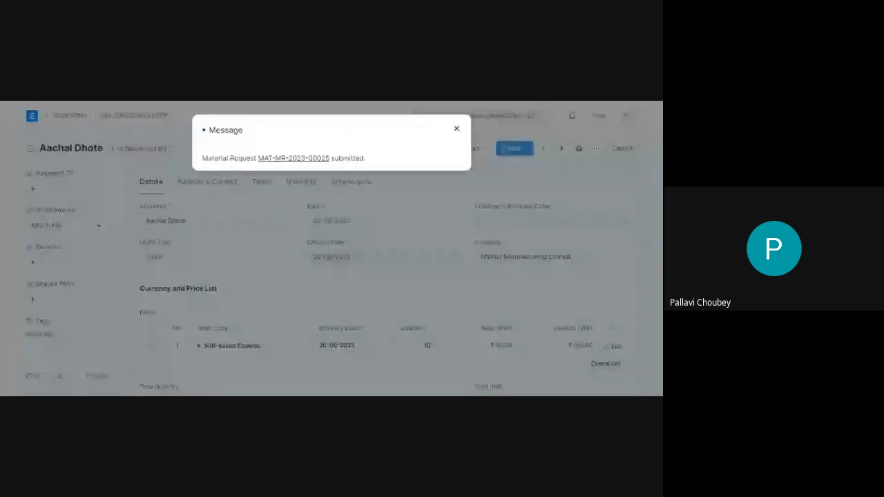
# Step: Create a work order from the sales order for the Soft-baked Cookies and open it
pyautogui.click(457, 129)
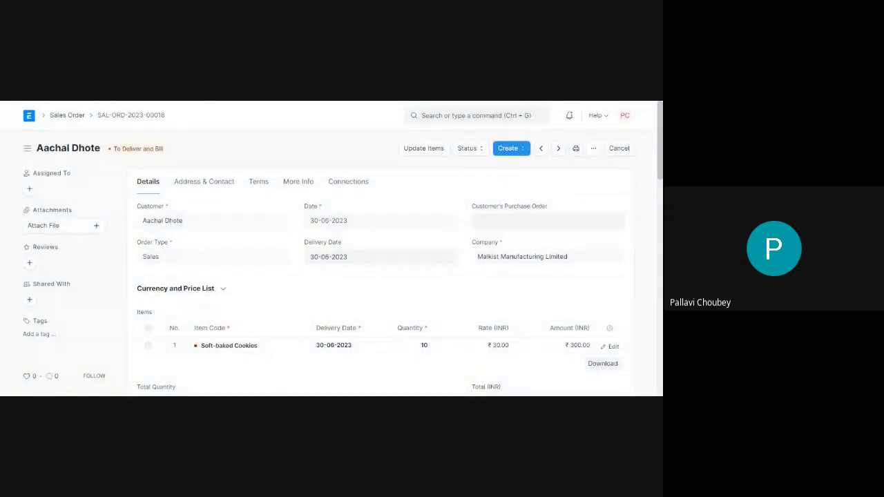
pyautogui.click(513, 149)
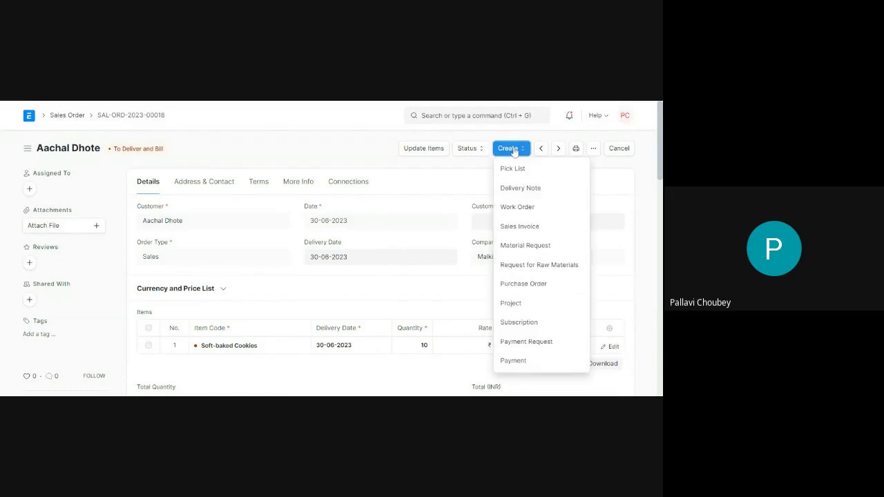
pyautogui.click(524, 207)
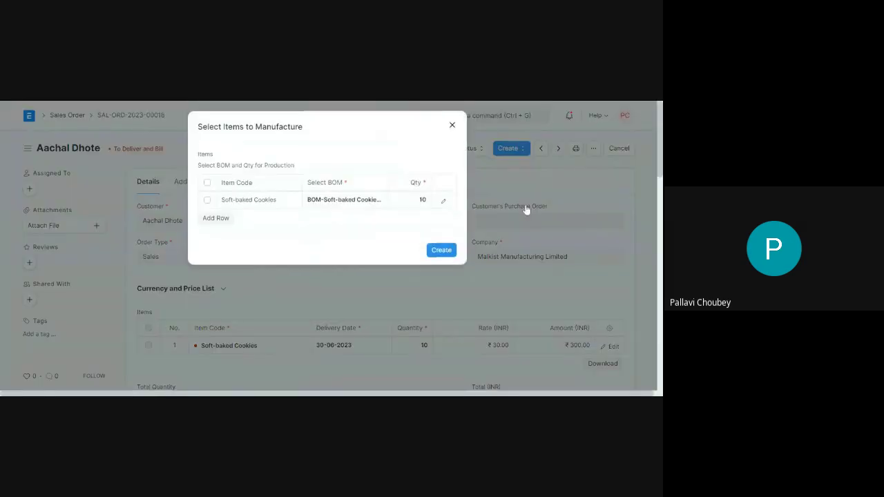
pyautogui.click(210, 204)
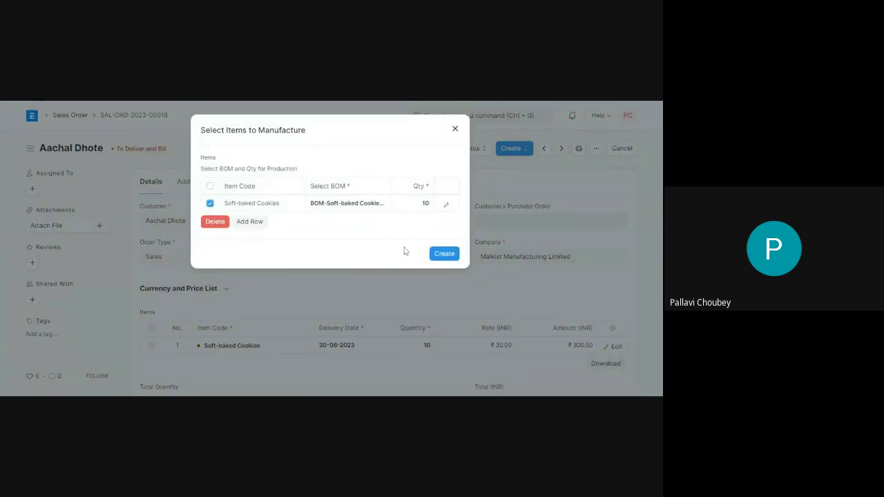
pyautogui.click(443, 254)
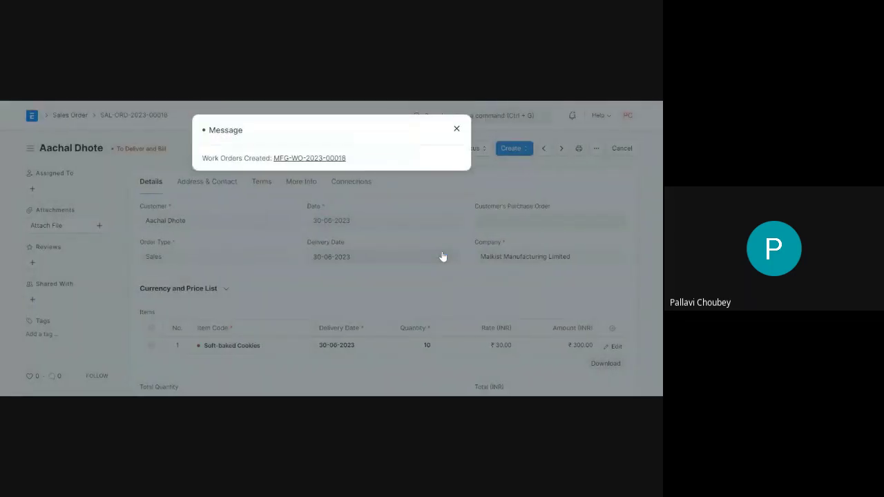
pyautogui.click(324, 160)
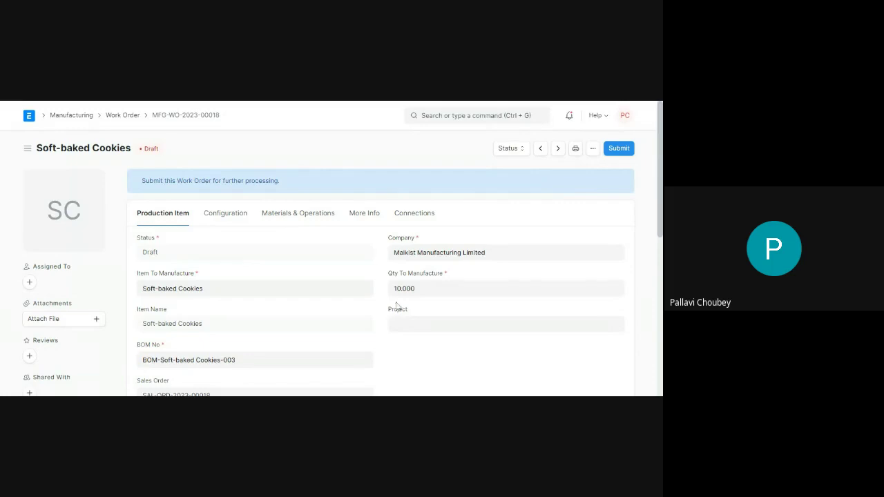
# Step: Set the work order's source warehouse to Stores - MML and its work-in-progress warehouse to Work In Progress - MML
pyautogui.scroll(-4, 392, 312)
pyautogui.scroll(2, 392, 311)
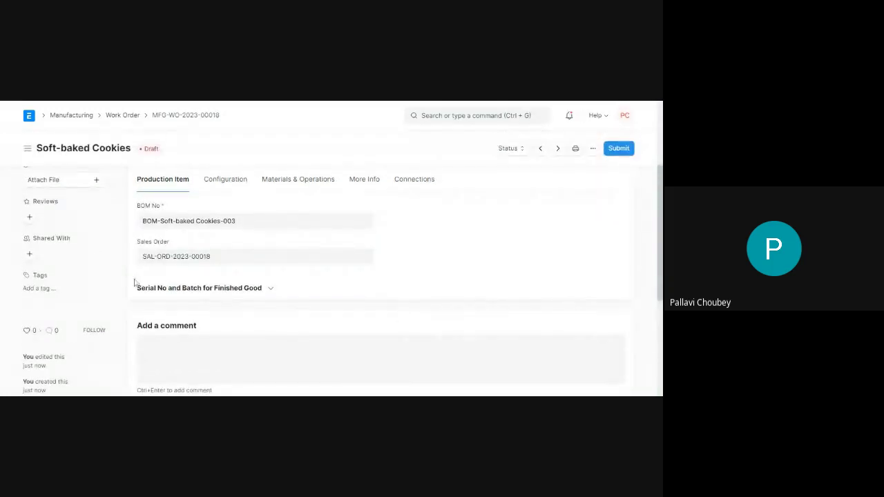
pyautogui.scroll(2, 159, 222)
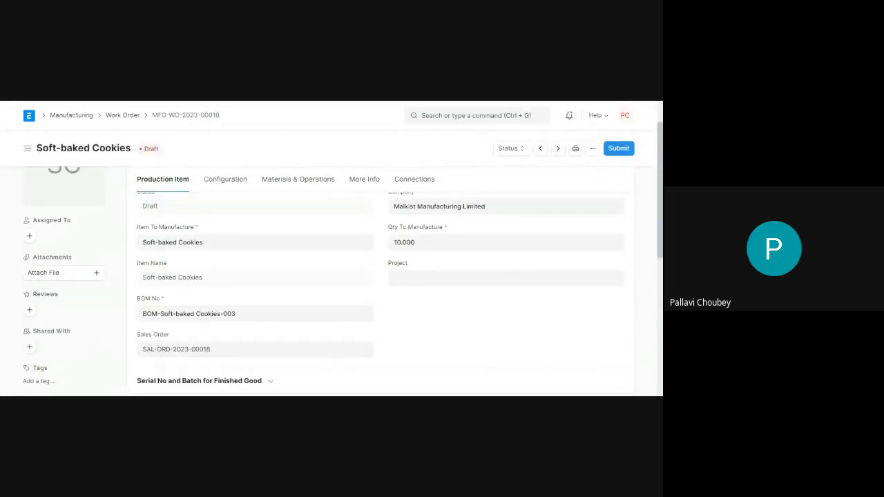
pyautogui.click(231, 179)
pyautogui.scroll(-1, 296, 270)
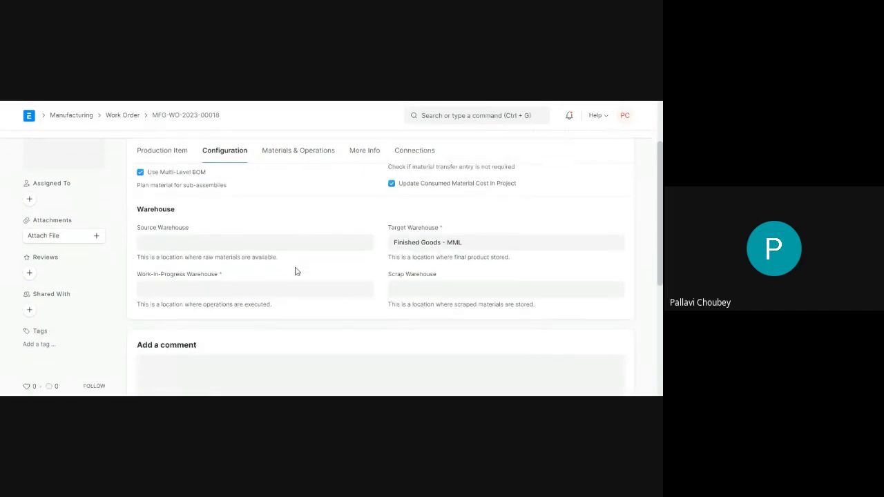
pyautogui.click(254, 241)
pyautogui.write('Stores')
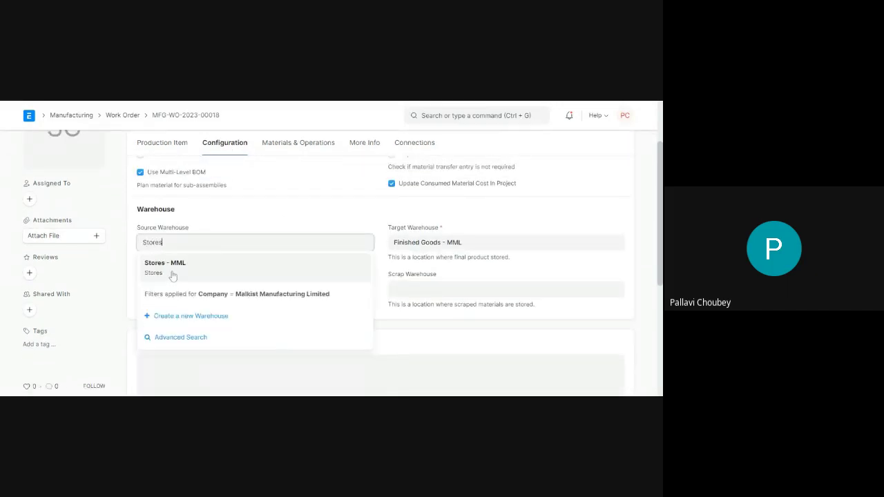
pyautogui.press('Return')
pyautogui.press('Tab')
pyautogui.write('Wor')
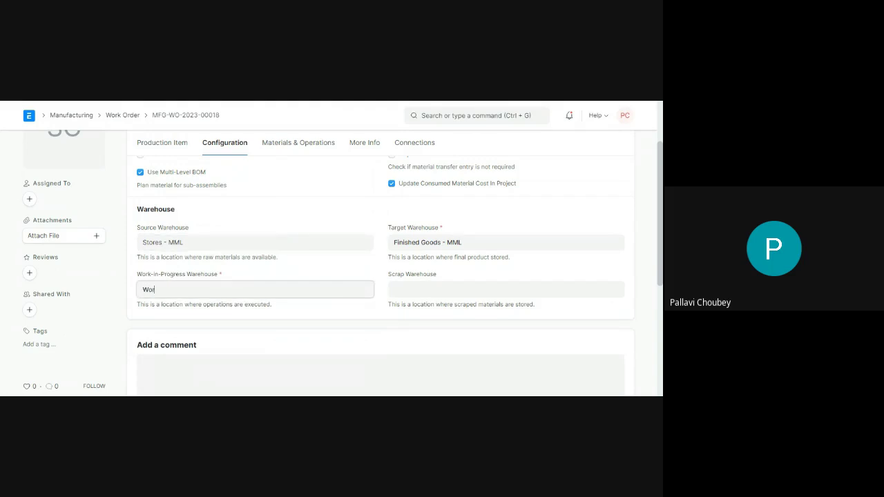
pyautogui.write('k')
pyautogui.click(169, 310)
# Step: Check the work order's required items, then save it and submit it permanently
pyautogui.scroll(2, 408, 269)
pyautogui.click(285, 214)
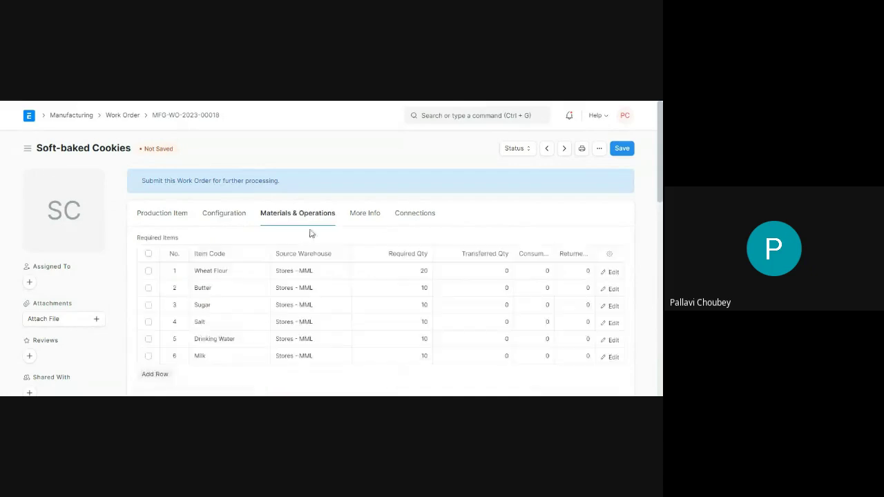
pyautogui.scroll(-3, 321, 249)
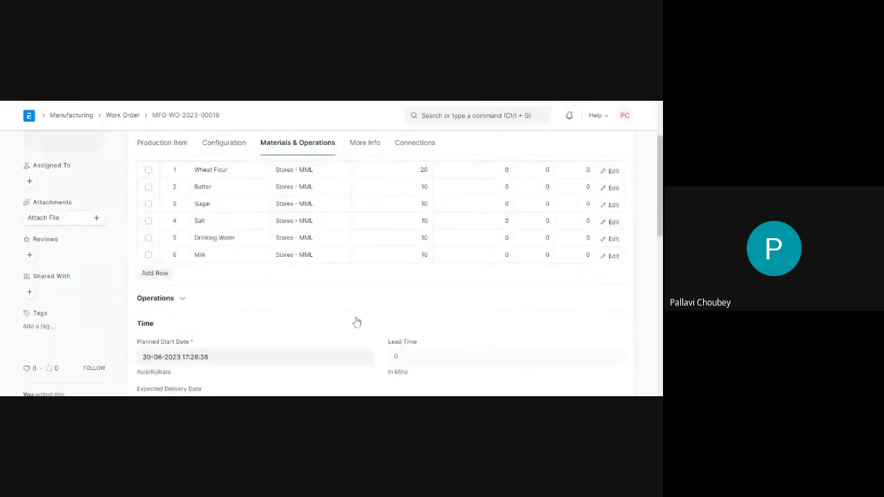
pyautogui.scroll(3, 292, 274)
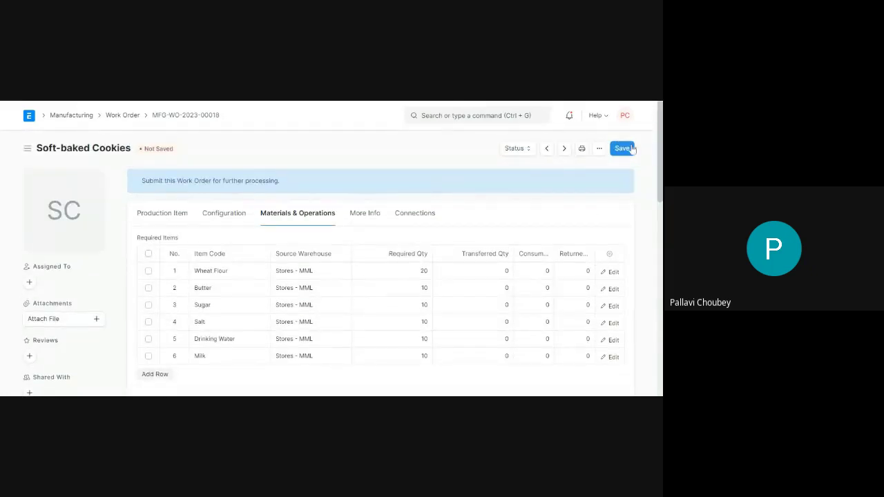
pyautogui.click(622, 148)
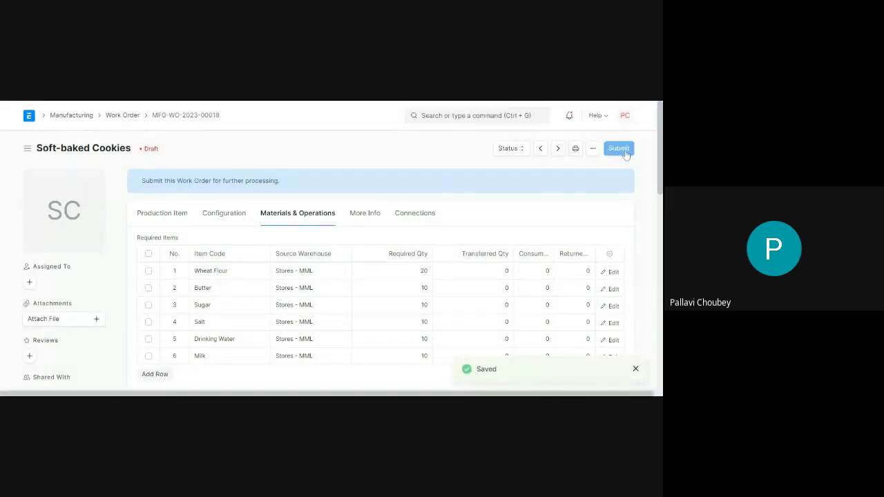
pyautogui.click(625, 152)
pyautogui.click(447, 190)
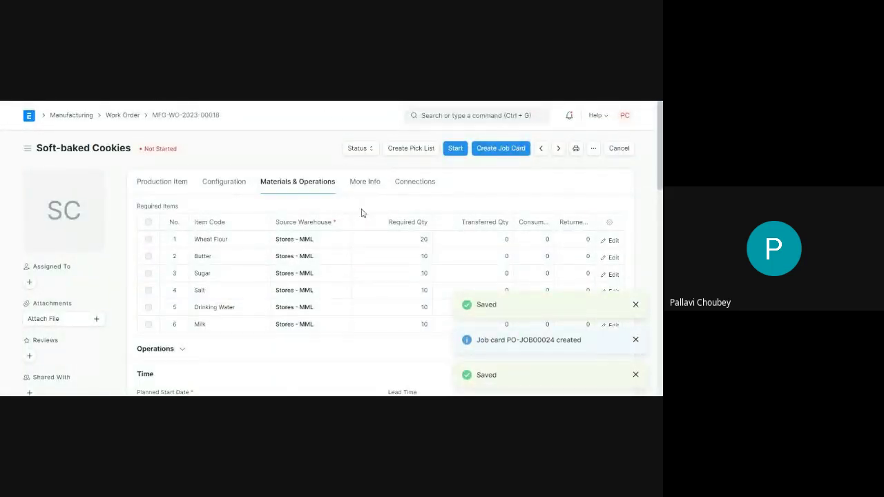
# Step: Start the work order with a material transfer for a quantity of 10 and check the stock entry's items
pyautogui.click(507, 145)
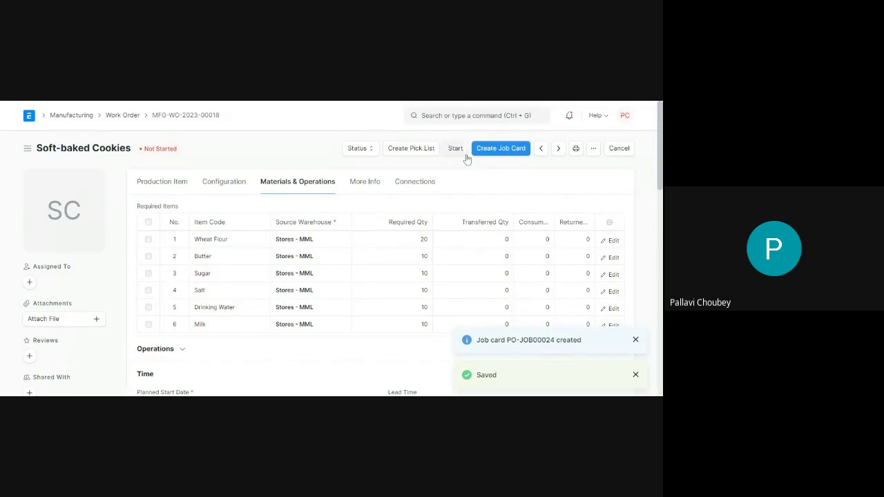
pyautogui.click(455, 152)
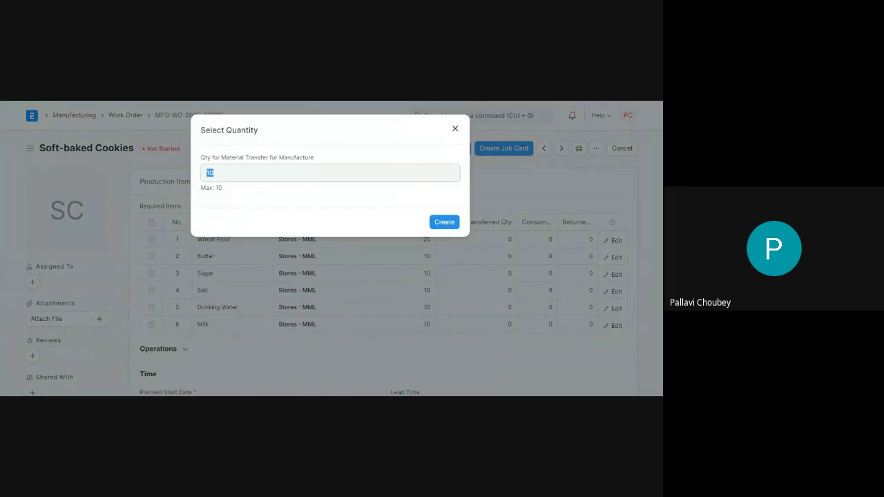
pyautogui.click(445, 223)
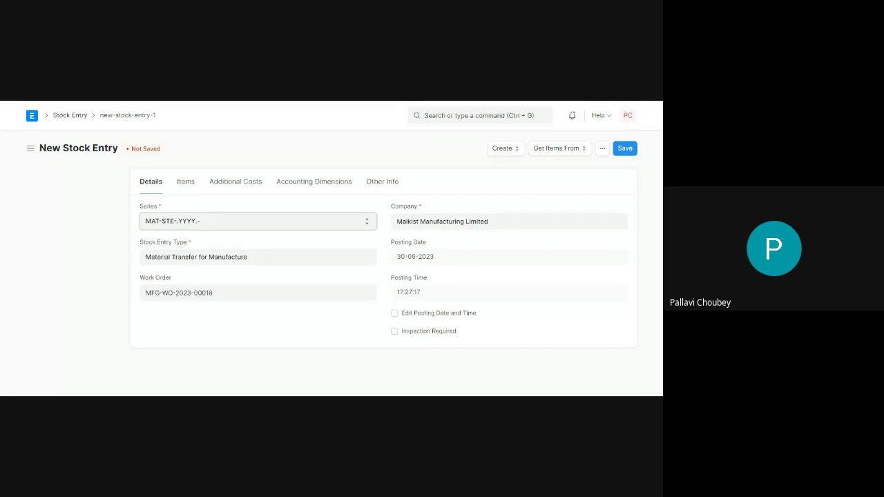
pyautogui.click(184, 188)
pyautogui.scroll(-1, 279, 281)
pyautogui.scroll(-4, 279, 282)
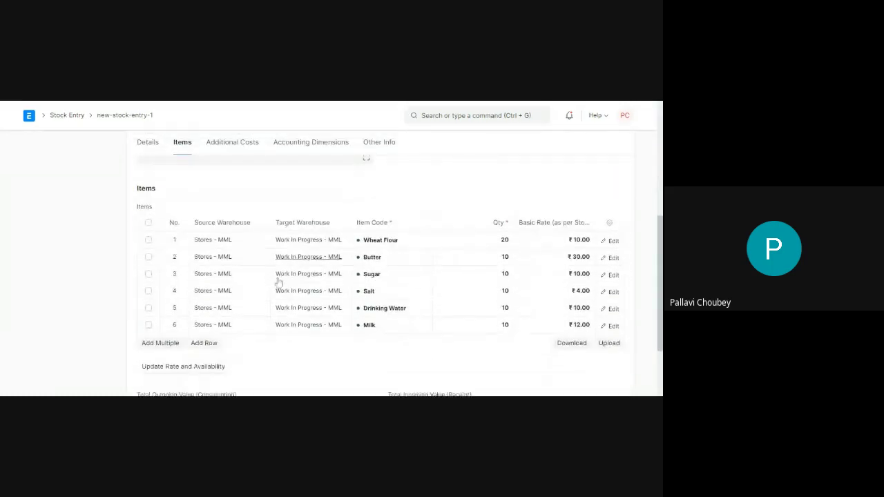
# Step: Add an item row for Coffee Essence with source warehouse Stores - MML and a quantity of 10
pyautogui.click(204, 315)
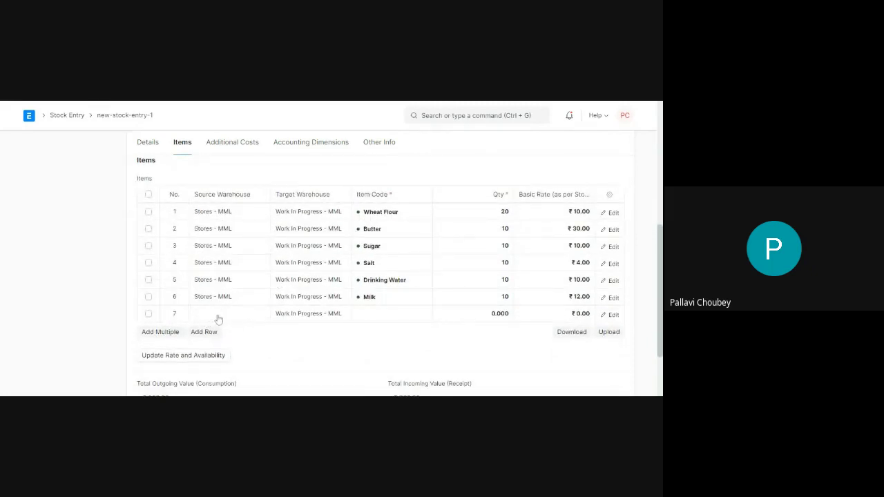
pyautogui.click(218, 316)
pyautogui.write('Stores')
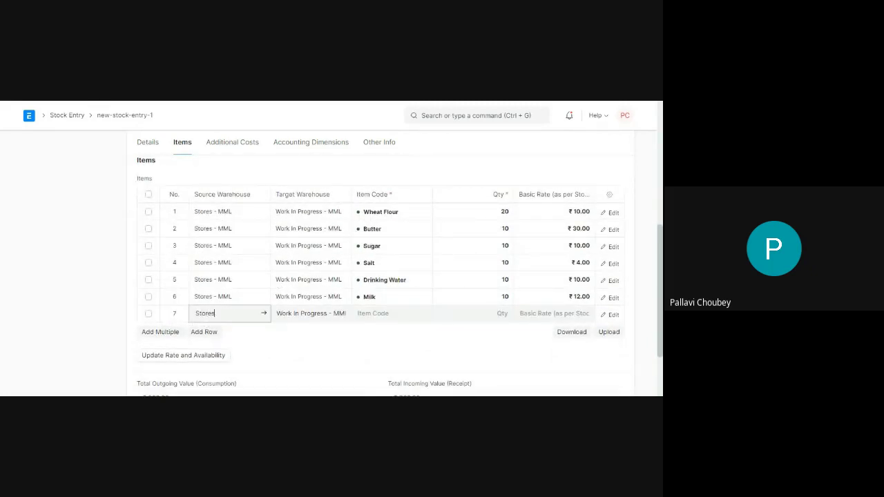
pyautogui.click(225, 342)
pyautogui.click(392, 313)
pyautogui.write('Co')
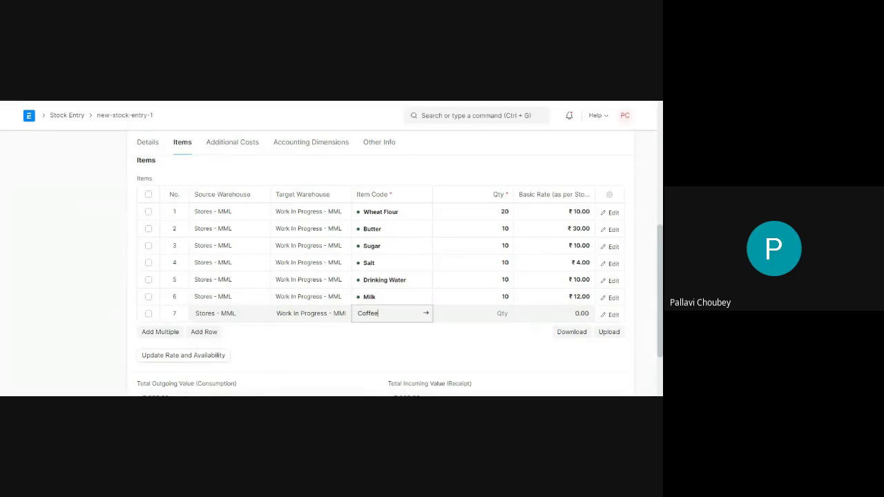
pyautogui.write('ffee')
pyautogui.click(365, 337)
pyautogui.click(504, 314)
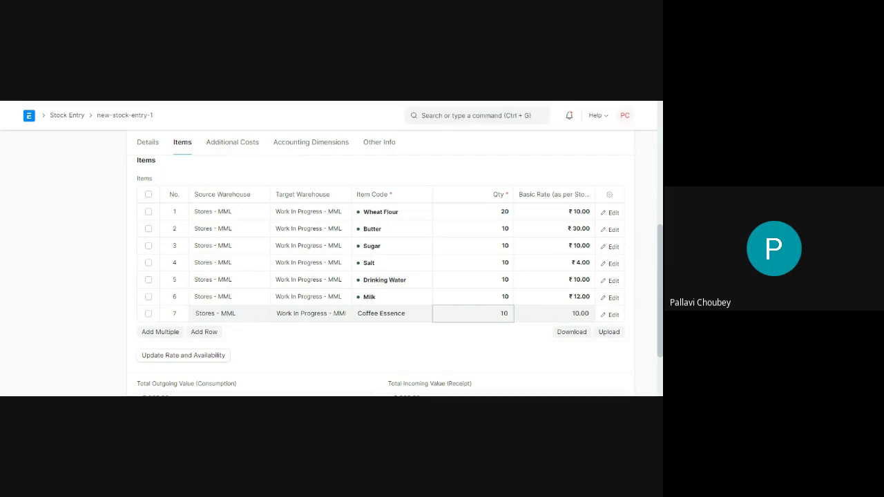
pyautogui.click(472, 366)
# Step: Add another item row for Tutti Frutti with source warehouse Stores - MML and a quantity of 10
pyautogui.click(203, 332)
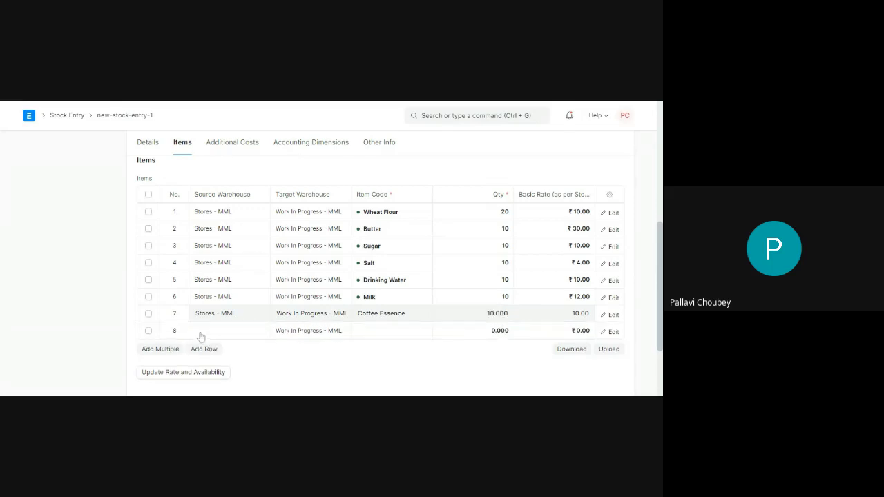
pyautogui.click(207, 336)
pyautogui.write('Stores')
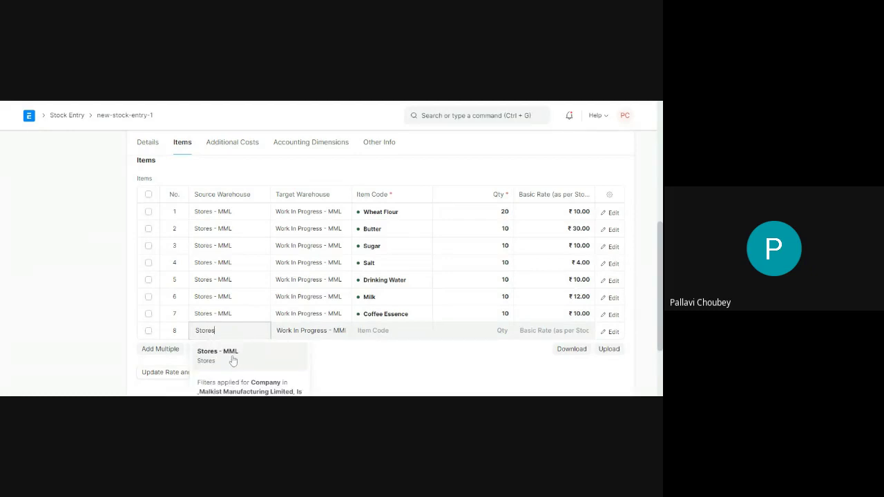
pyautogui.press('Return')
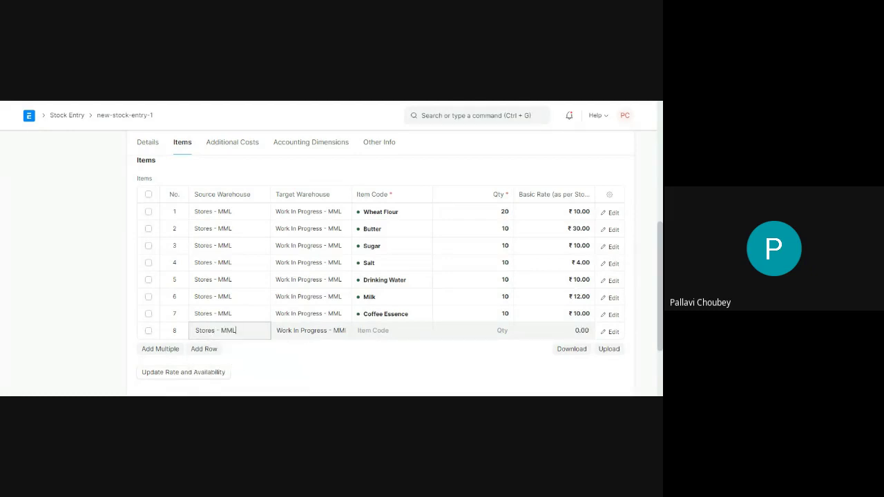
pyautogui.press('Tab')
pyautogui.write('Tu')
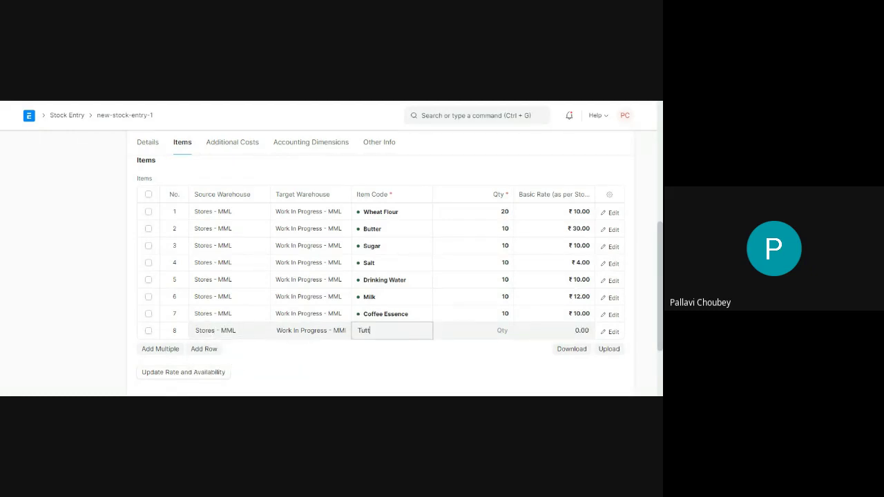
pyautogui.write('tt')
pyautogui.press('Return')
pyautogui.press('Tab')
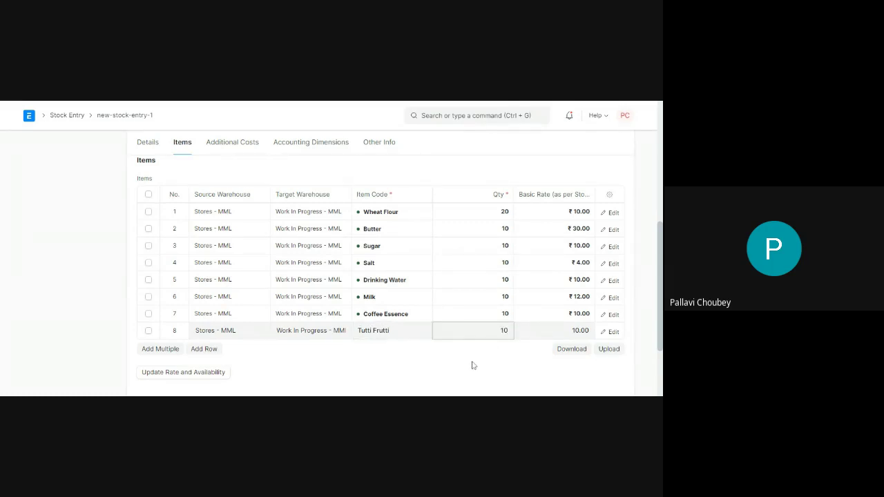
# Step: Save the material transfer stock entry and submit it permanently
pyautogui.scroll(5, 473, 365)
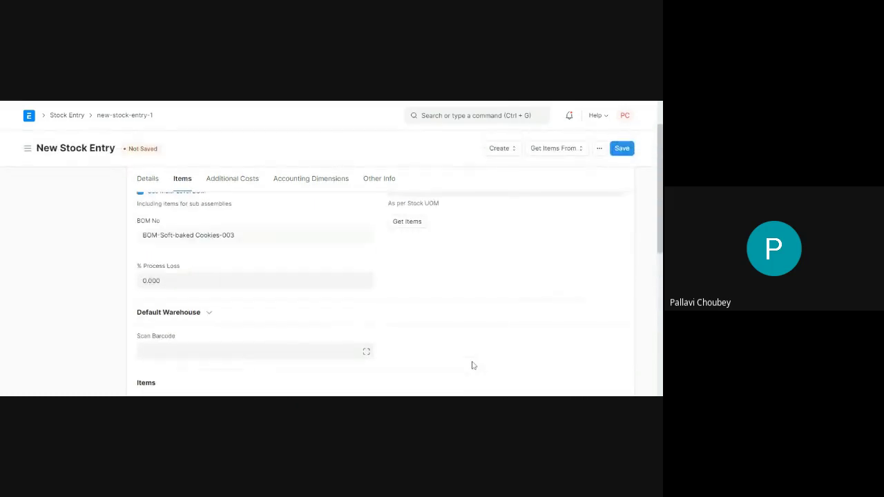
pyautogui.scroll(1, 473, 366)
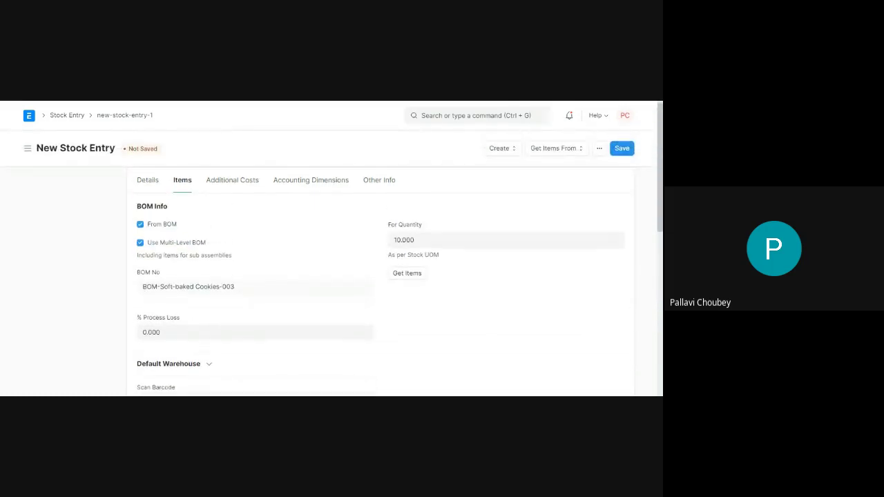
pyautogui.click(624, 150)
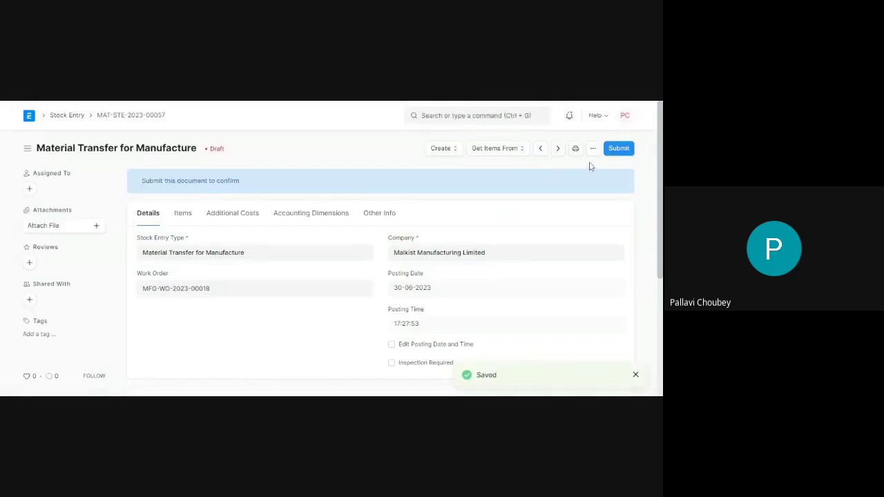
pyautogui.click(617, 149)
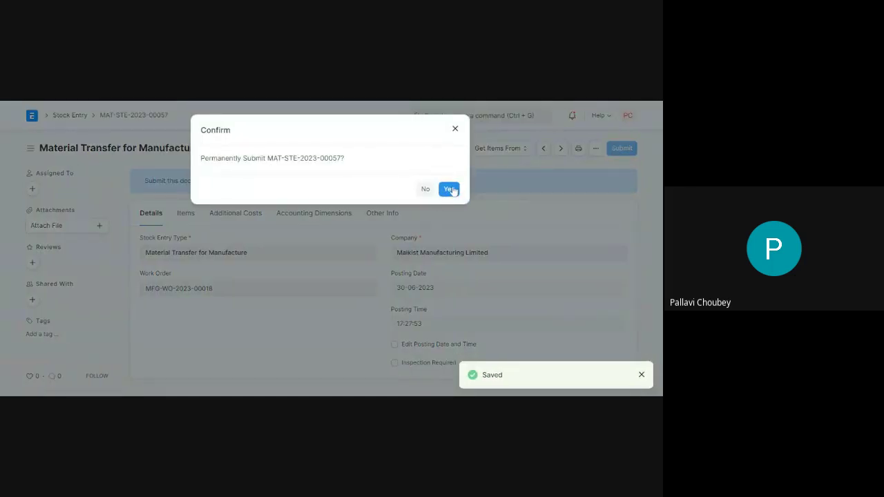
pyautogui.click(449, 189)
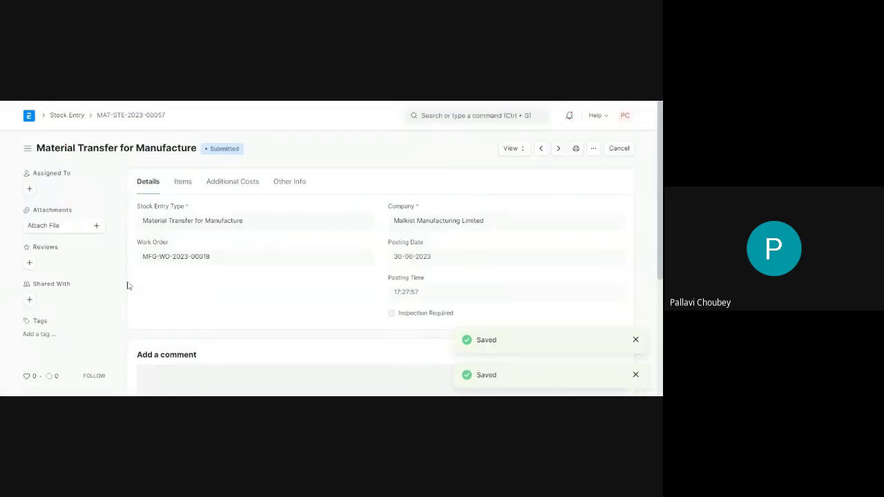
# Step: Open the work order linked to the stock entry and try to finish it for a quantity of 10
pyautogui.click(170, 257)
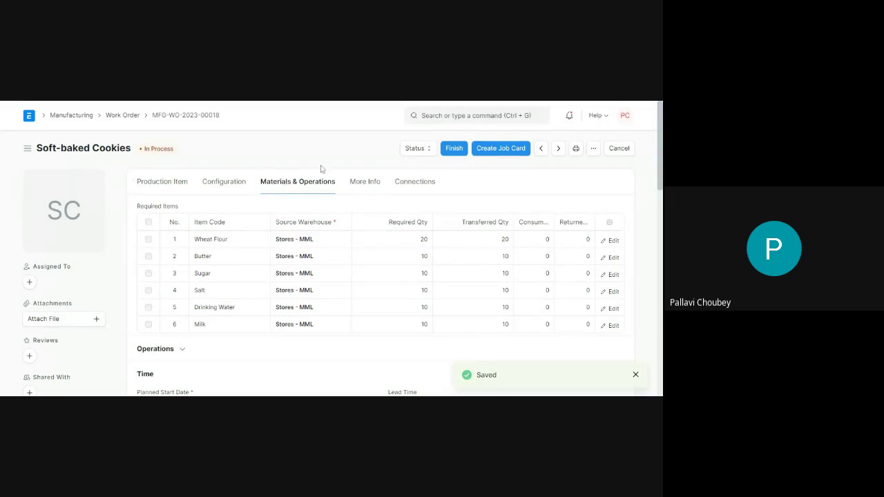
pyautogui.moveTo(189, 152); pyautogui.dragTo(133, 151)
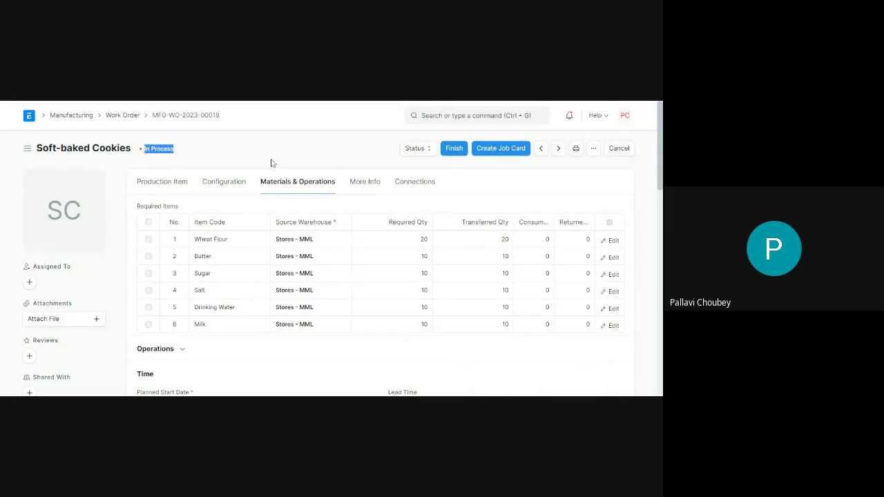
pyautogui.click(453, 151)
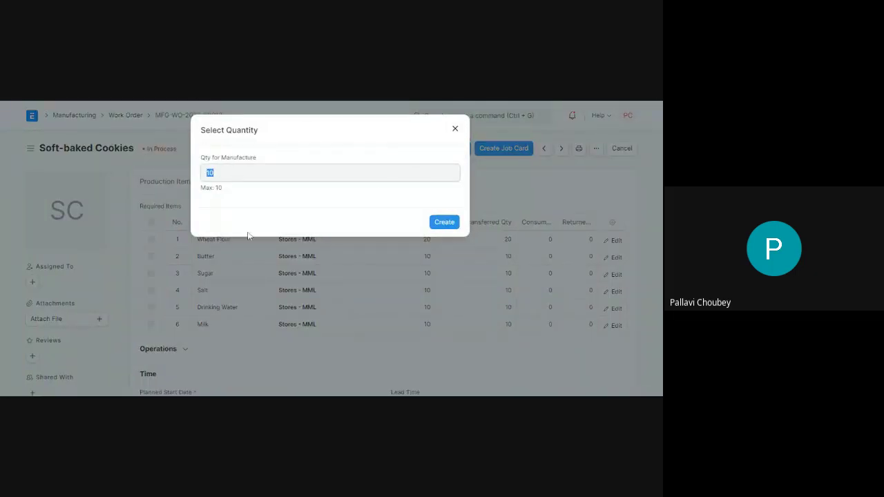
pyautogui.click(447, 224)
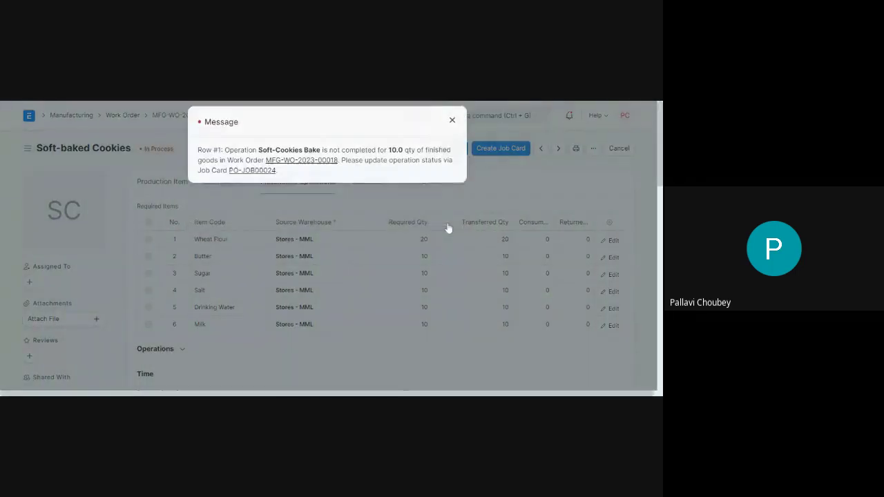
pyautogui.click(455, 128)
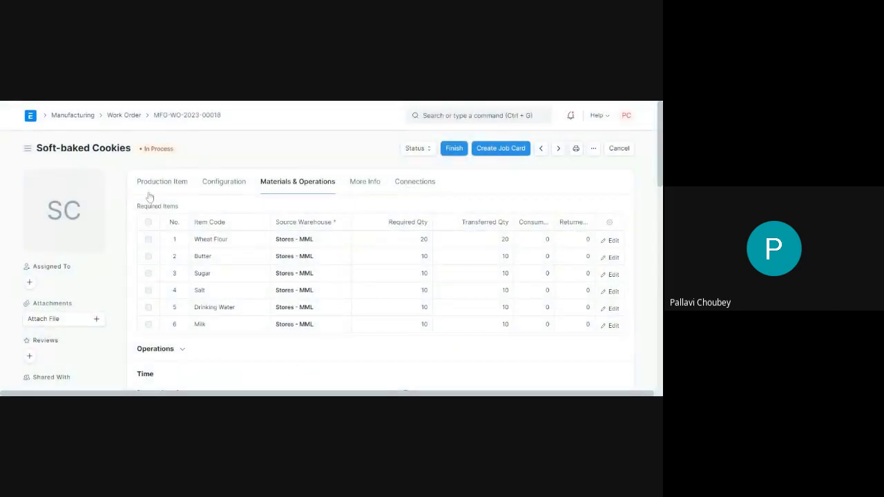
# Step: Examine the work order's production progress, pending operations and linked transactions
pyautogui.click(408, 188)
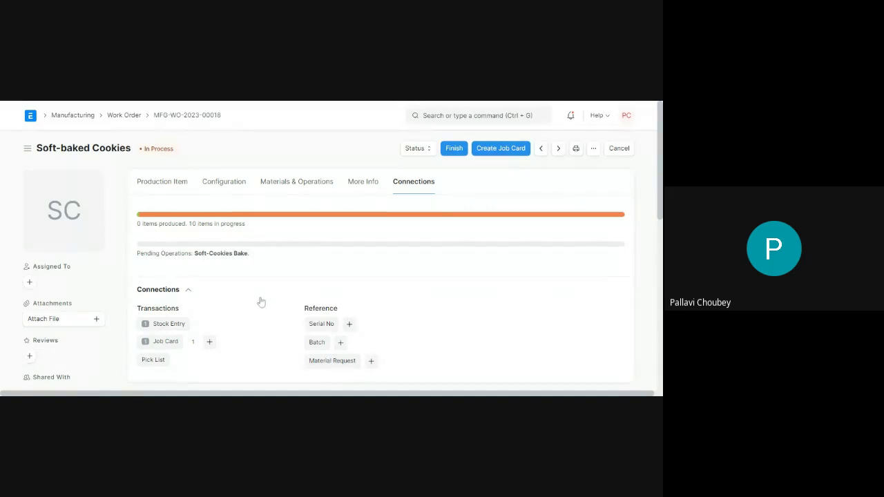
pyautogui.scroll(-1, 258, 301)
pyautogui.scroll(1, 258, 302)
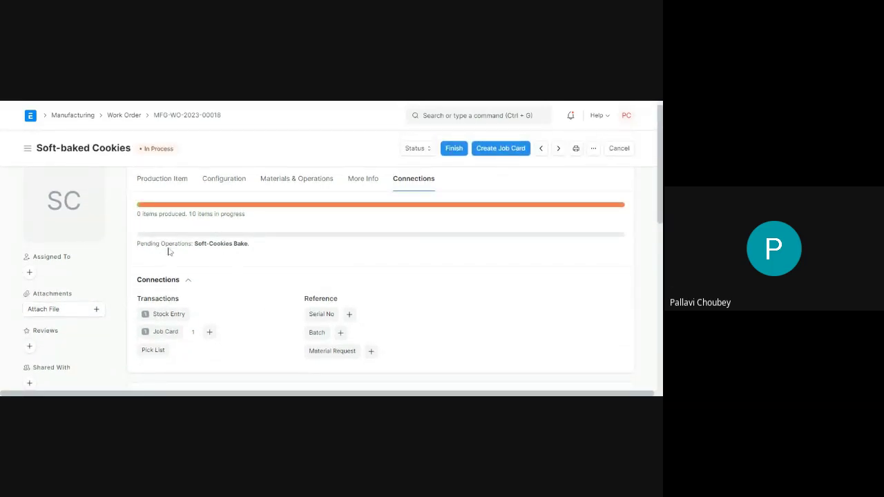
# Step: Open the Soft-Cookies Bake job card linked to the work order and set its time log's completed quantity to 10
pyautogui.click(168, 335)
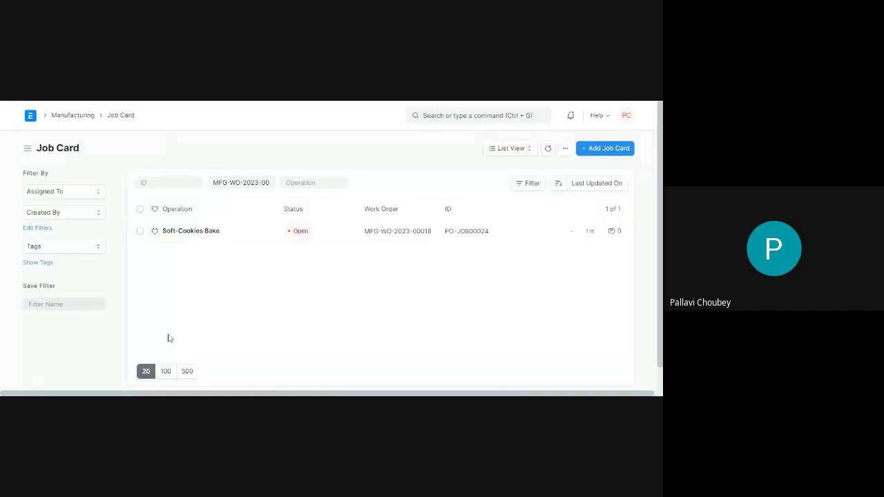
pyautogui.click(184, 232)
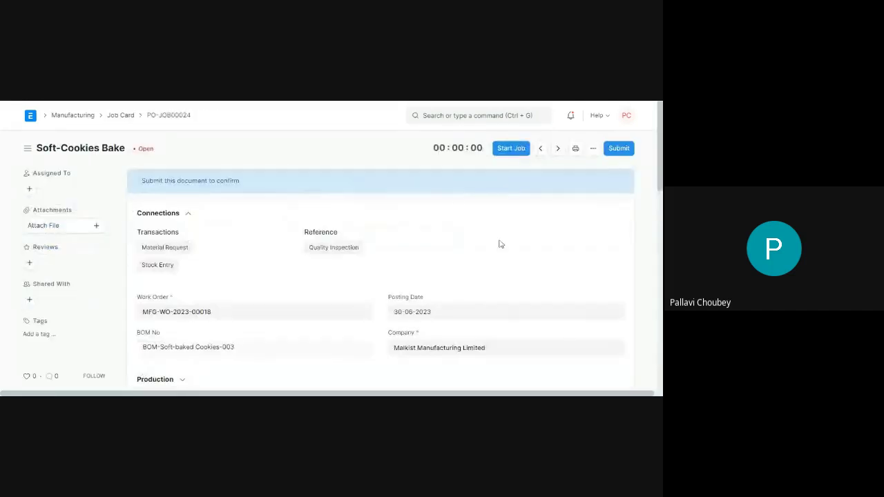
pyautogui.scroll(-2, 575, 253)
pyautogui.scroll(-1, 576, 253)
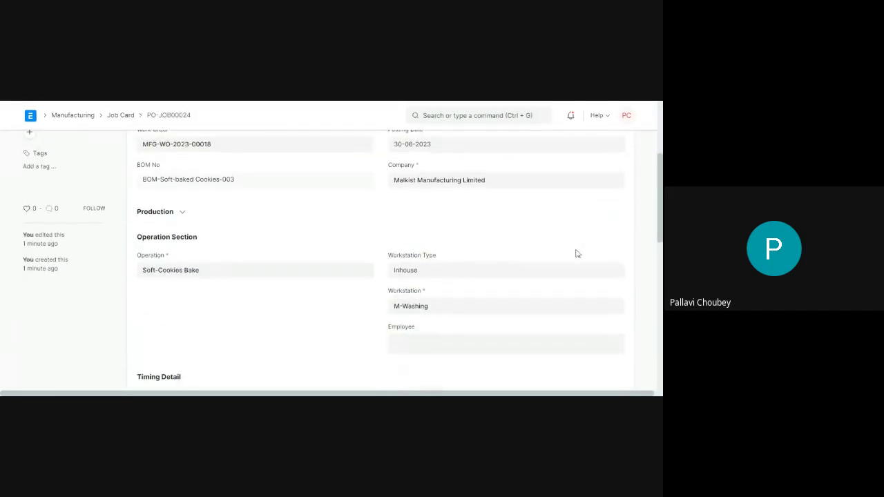
pyautogui.scroll(-4, 577, 254)
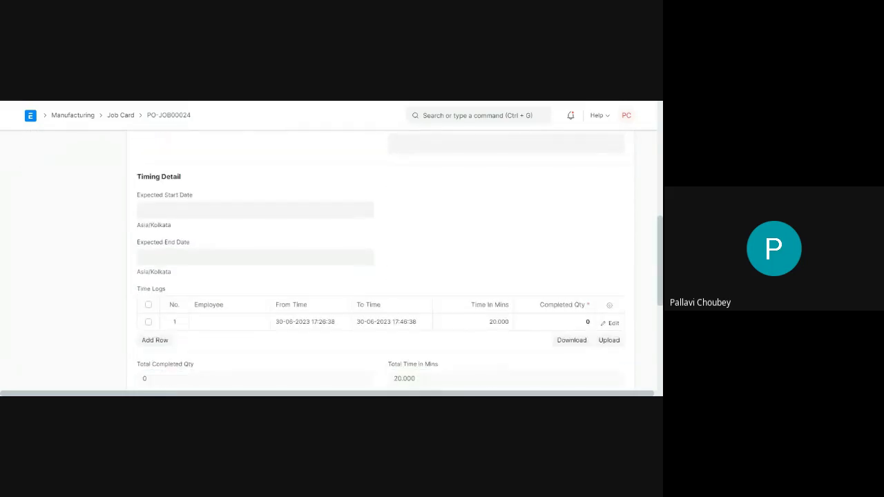
pyautogui.click(578, 301)
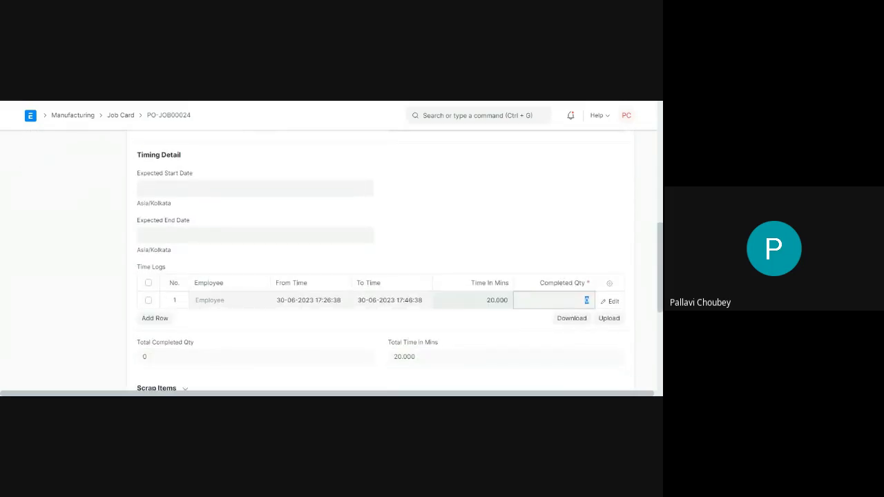
pyautogui.write('10')
pyautogui.click(601, 181)
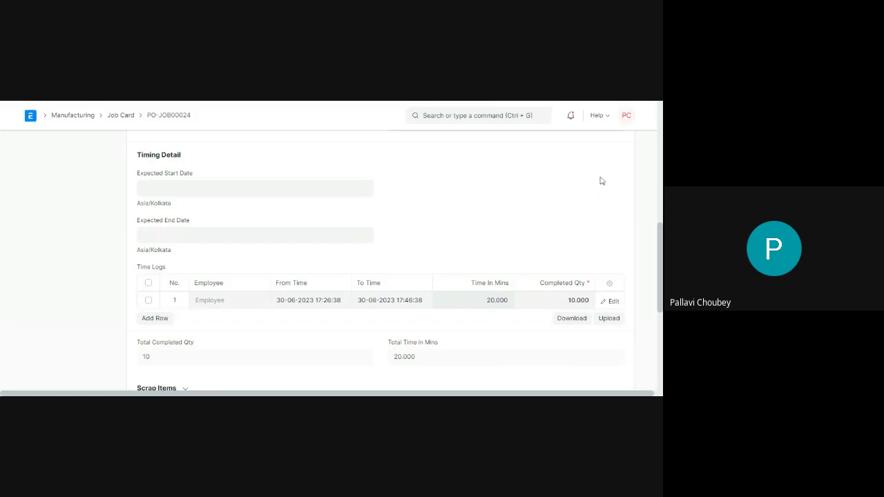
# Step: Save the Soft-Cookies Bake job card and submit it permanently
pyautogui.scroll(10, 590, 279)
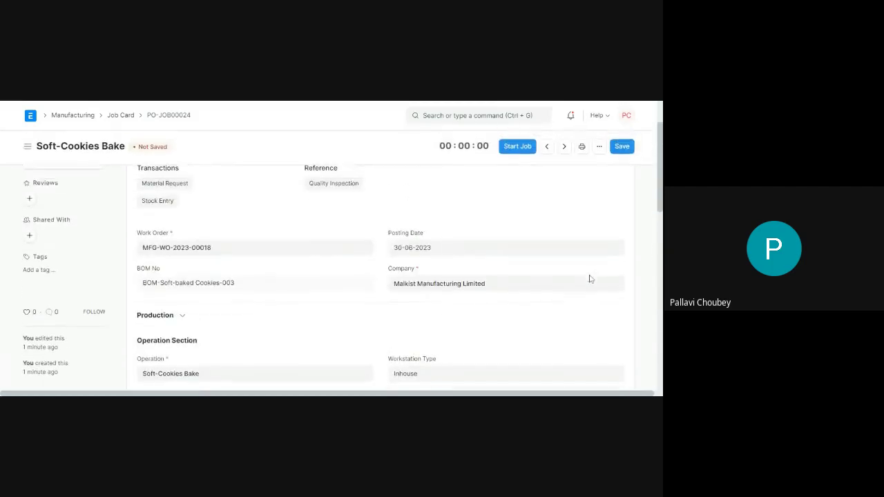
pyautogui.click(621, 149)
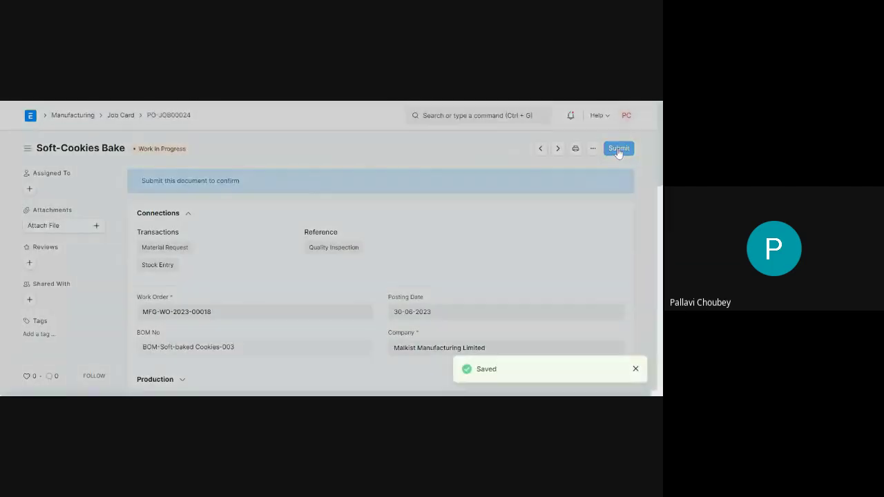
pyautogui.click(621, 149)
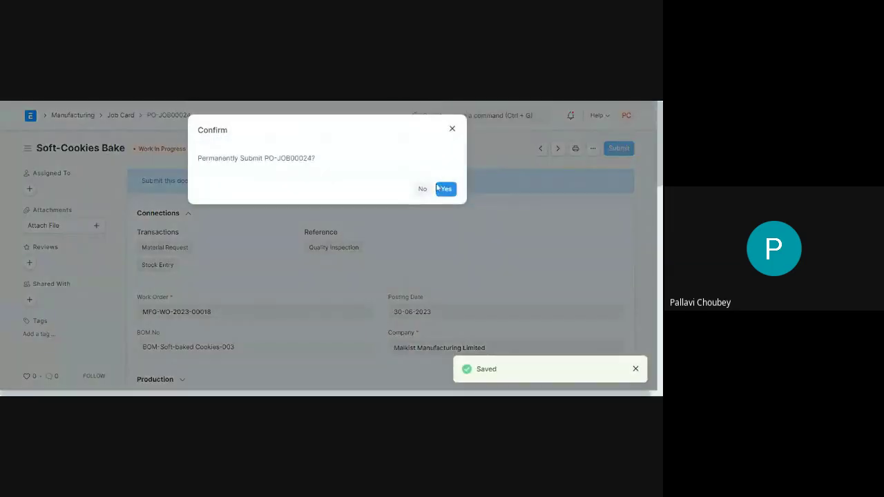
pyautogui.click(448, 189)
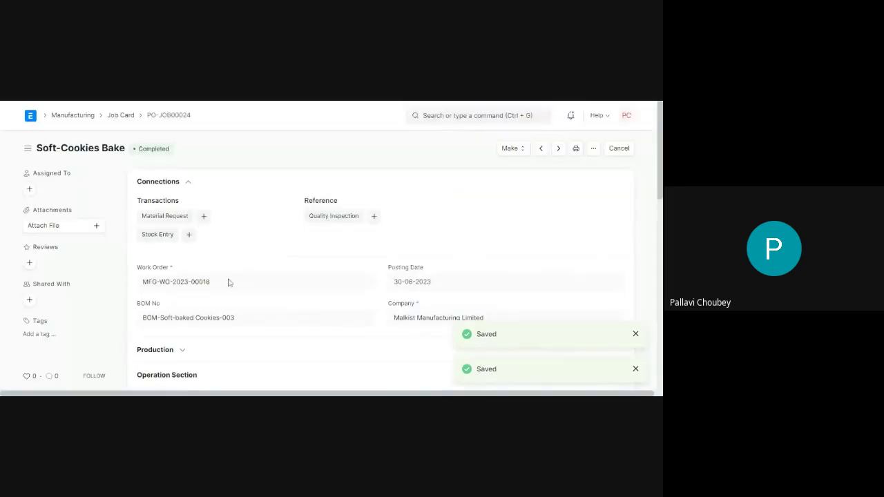
# Step: Return to the linked work order and finish it for a quantity of 10, creating a Manufacture stock entry
pyautogui.click(185, 280)
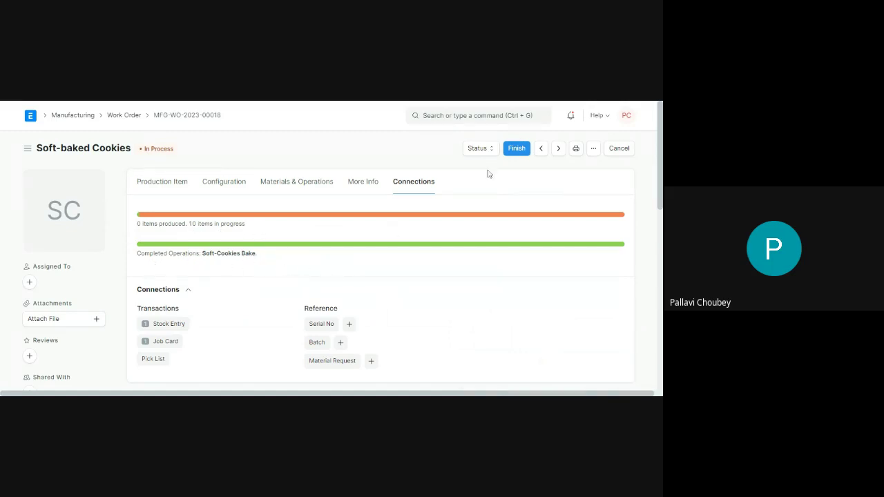
pyautogui.click(510, 148)
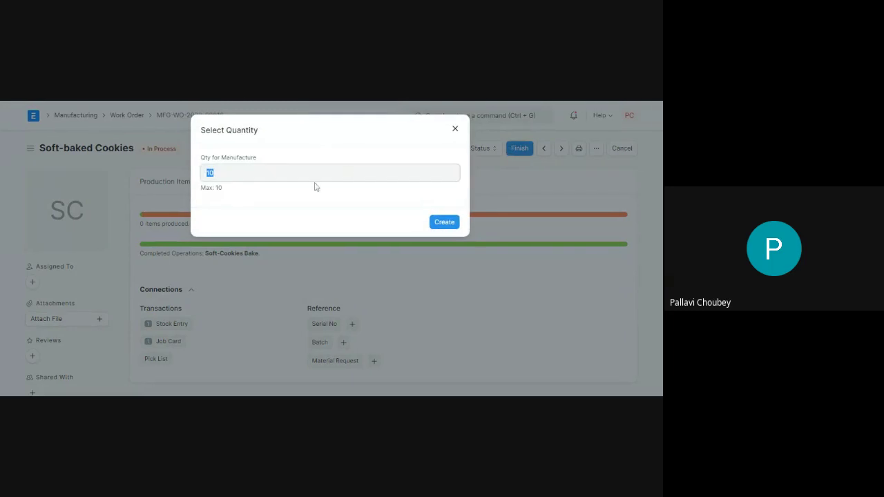
pyautogui.click(444, 222)
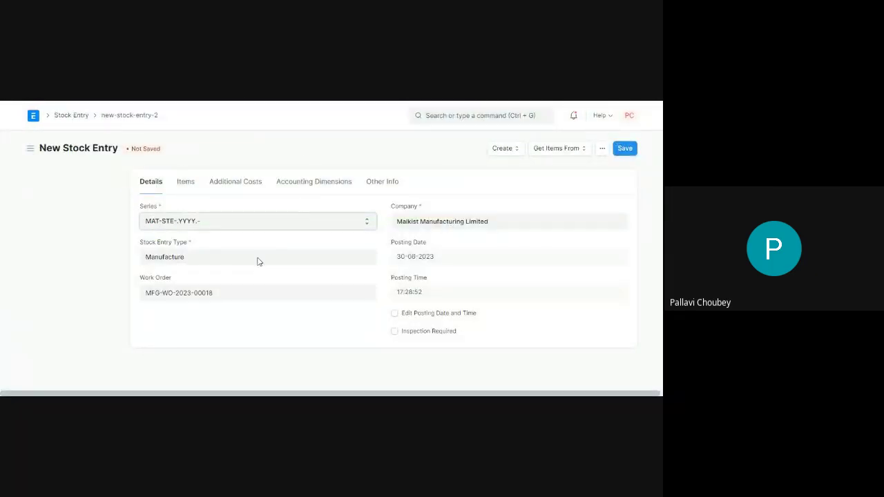
# Step: Set the target warehouse of the Soft-baked Cookies item row to Coffee Flavor - MML in the new stock entry
pyautogui.click(188, 184)
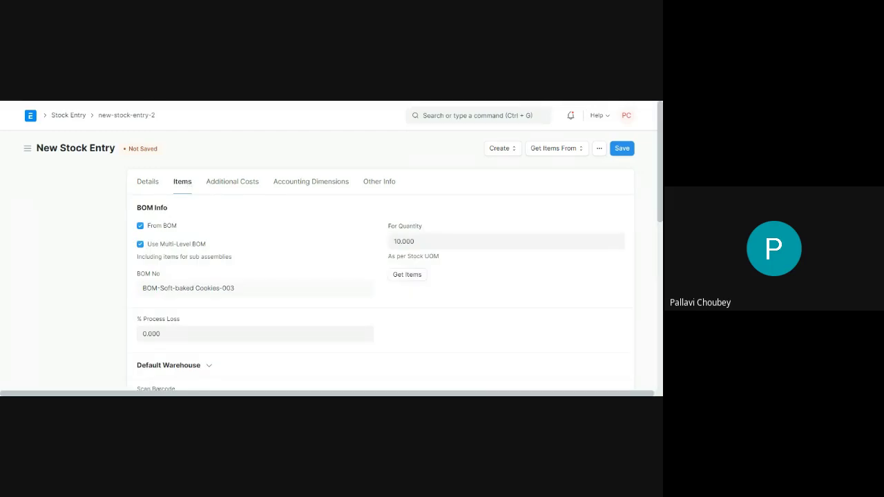
pyautogui.hotkey('alt', 'Tab')
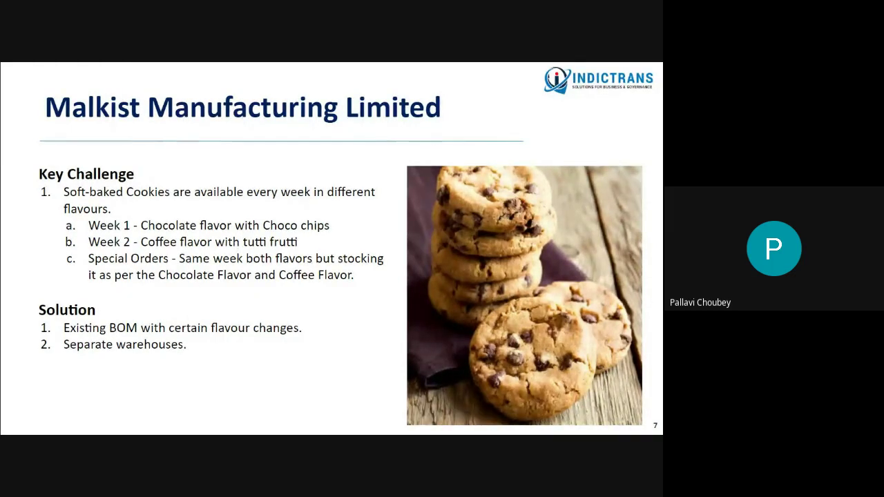
pyautogui.hotkey('alt', 'Tab')
pyautogui.scroll(-5, 308, 209)
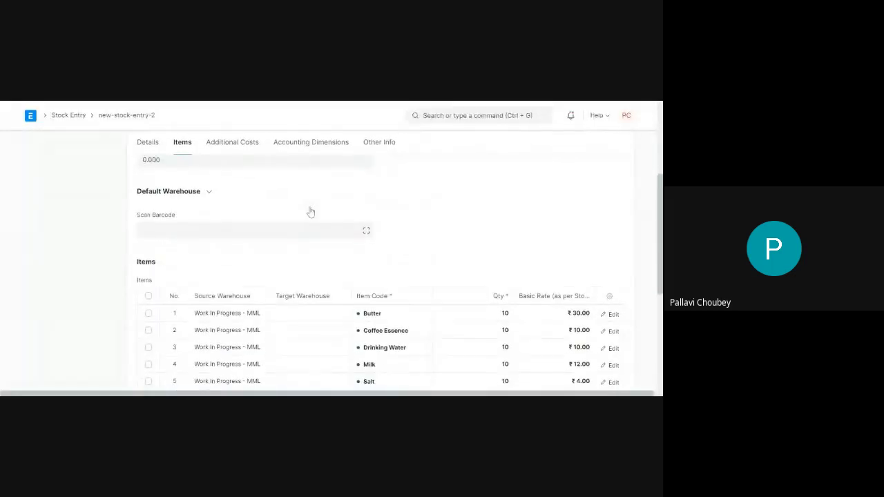
pyautogui.scroll(-2, 310, 212)
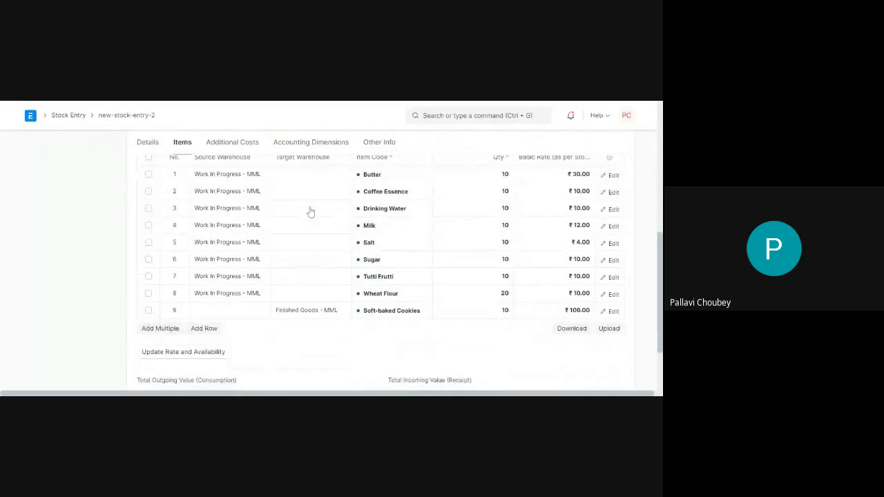
pyautogui.click(341, 313)
pyautogui.press('BackSpace')
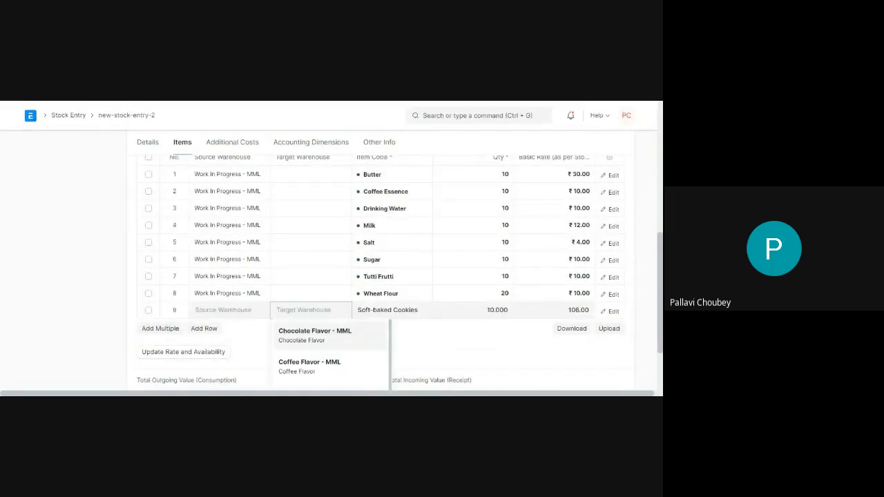
pyautogui.write('Co')
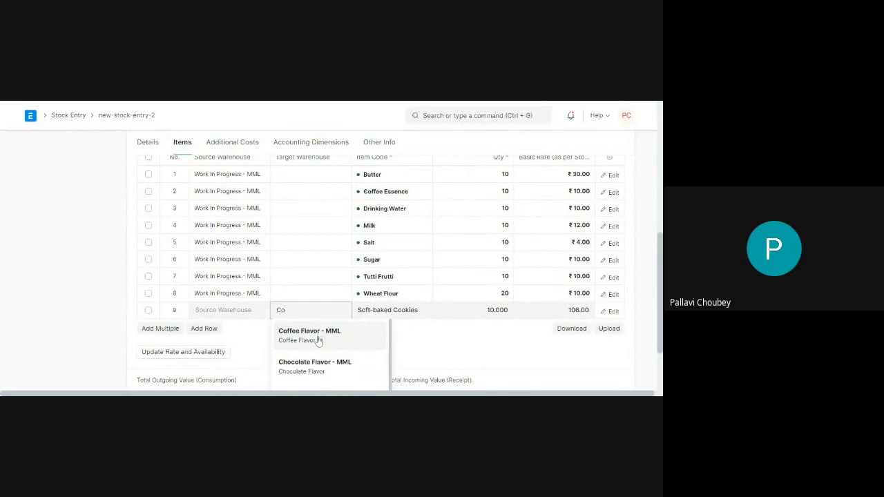
pyautogui.click(316, 336)
# Step: Save the Manufacture stock entry and submit it permanently
pyautogui.scroll(4, 366, 345)
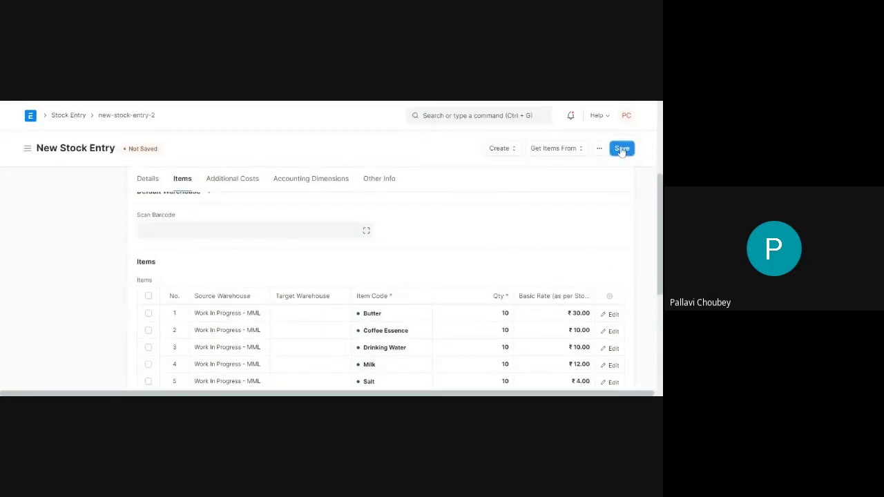
pyautogui.click(621, 149)
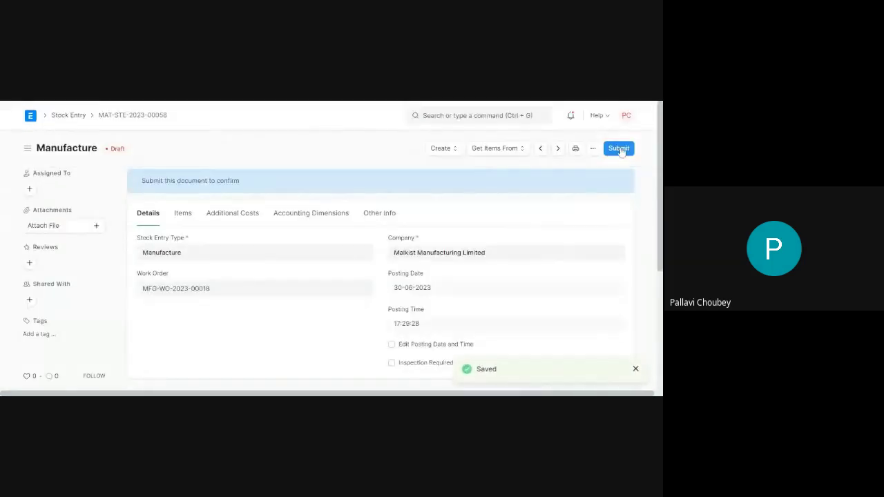
pyautogui.click(619, 148)
pyautogui.click(449, 188)
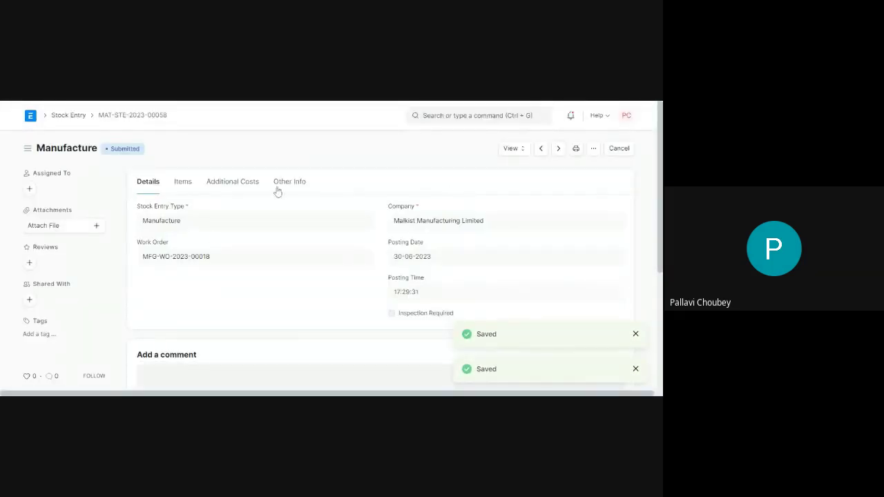
# Step: Open the work order from the stock entry and examine its status, required items, production details and linked transactions
pyautogui.click(298, 183)
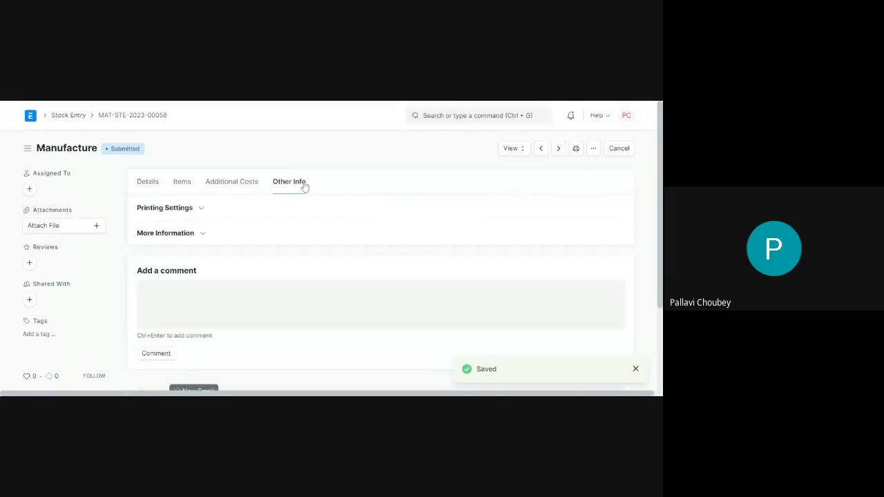
pyautogui.click(147, 185)
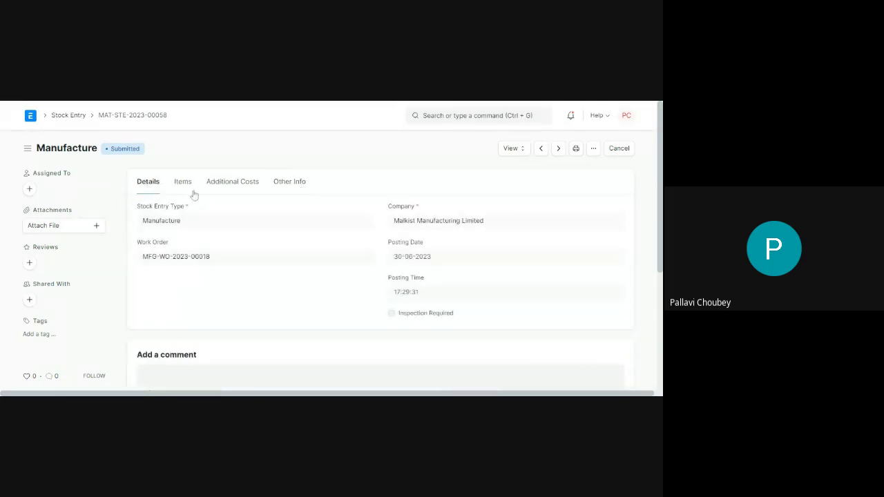
pyautogui.click(169, 256)
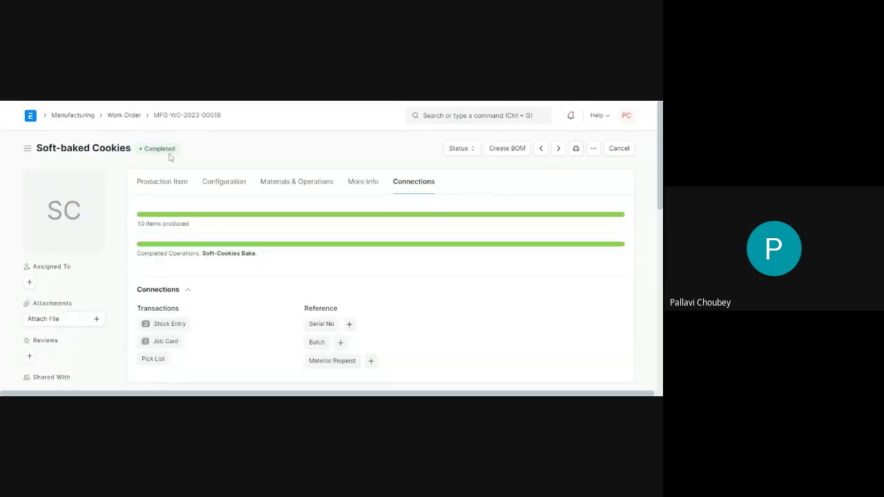
pyautogui.moveTo(184, 154); pyautogui.dragTo(127, 147)
pyautogui.moveTo(197, 229); pyautogui.dragTo(116, 226)
pyautogui.click(278, 144)
pyautogui.click(298, 183)
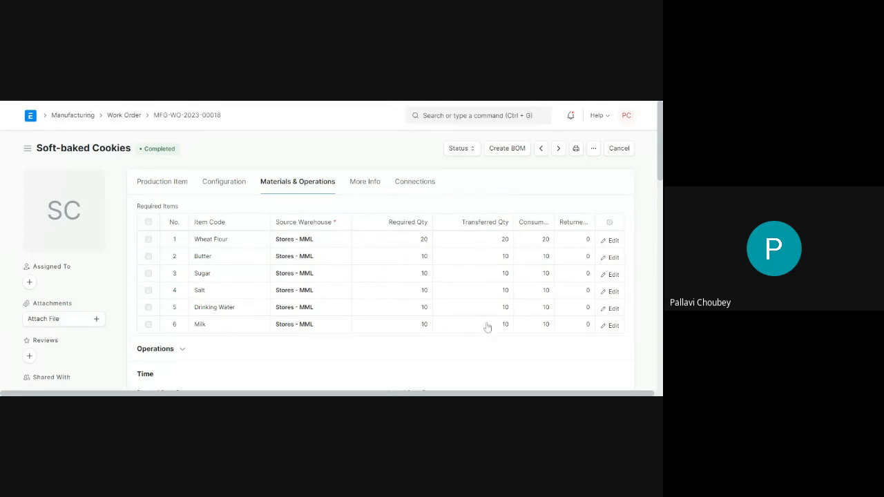
pyautogui.click(162, 185)
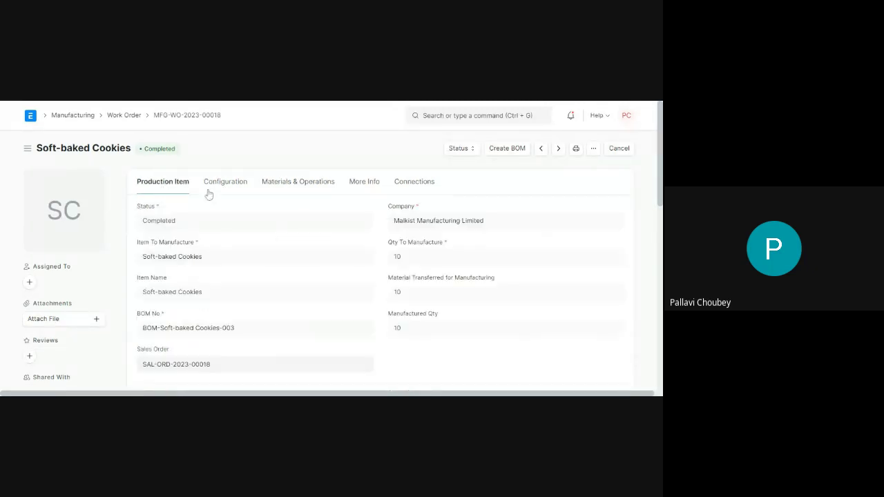
pyautogui.click(415, 182)
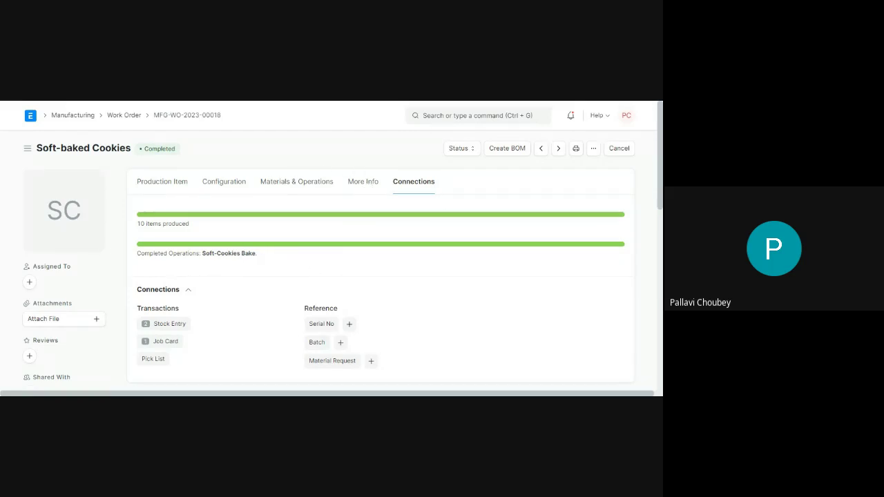
# Step: Search for Manufacturing Settings and open it to check what raw material backflushing is based on
pyautogui.hotkey('ctrl', 'g')
pyautogui.write('Manuf')
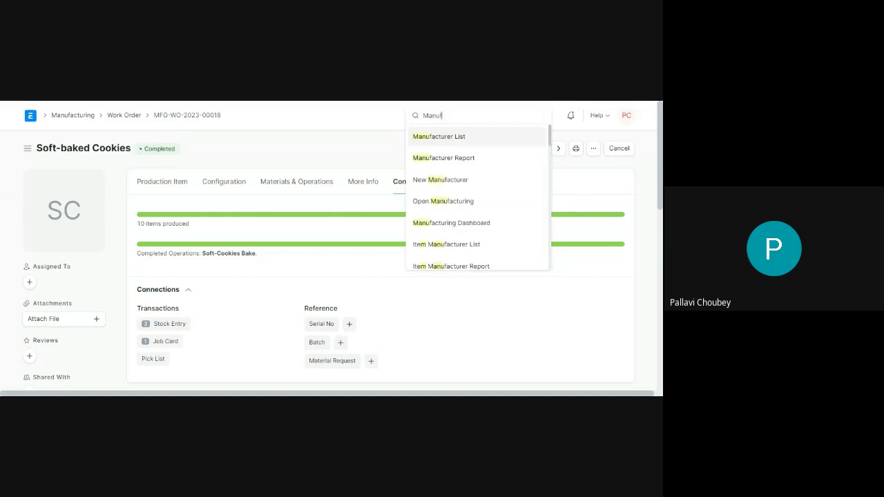
pyautogui.write('acturing Sett')
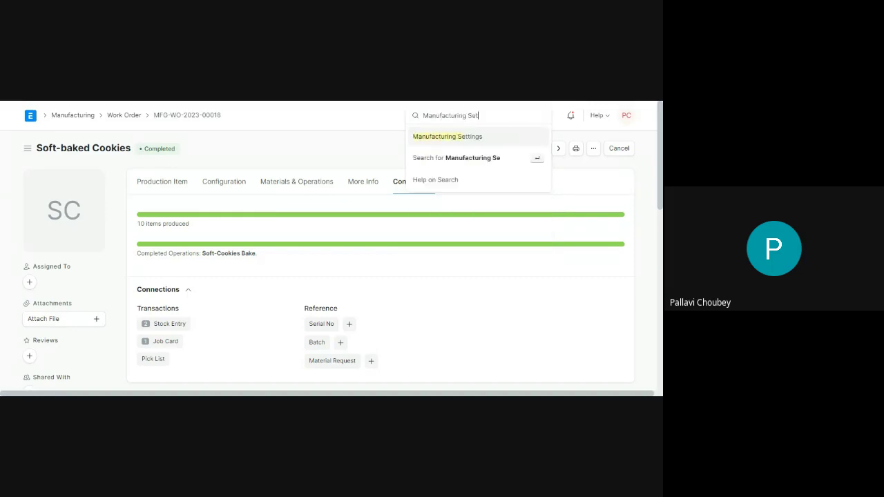
pyautogui.click(452, 137)
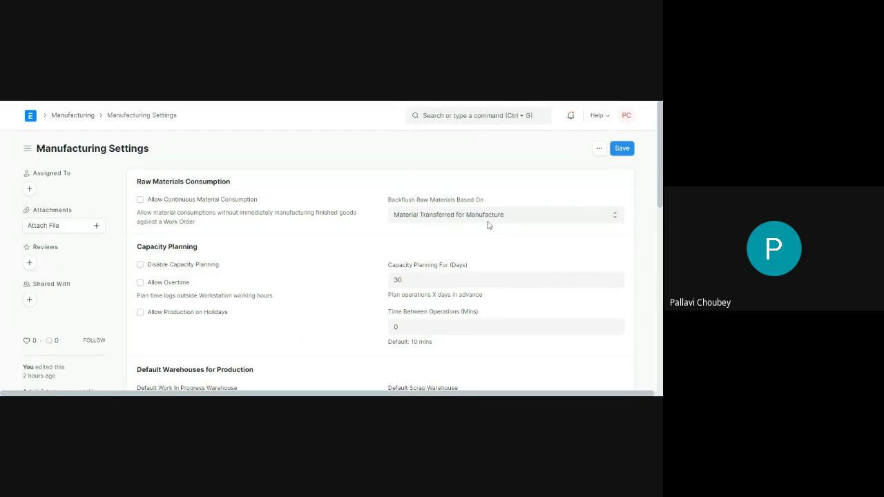
# Step: Search for the Warehouse list, open it and switch it to the tree view
pyautogui.click(423, 116)
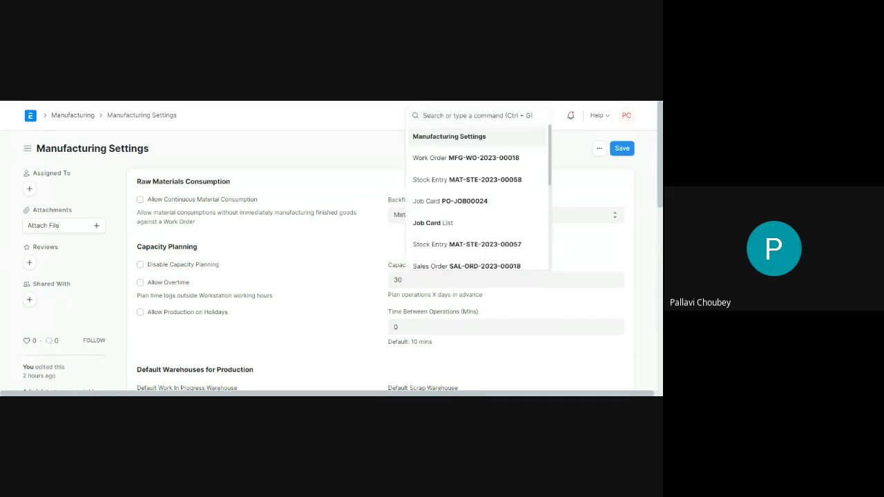
pyautogui.write('Warehouse')
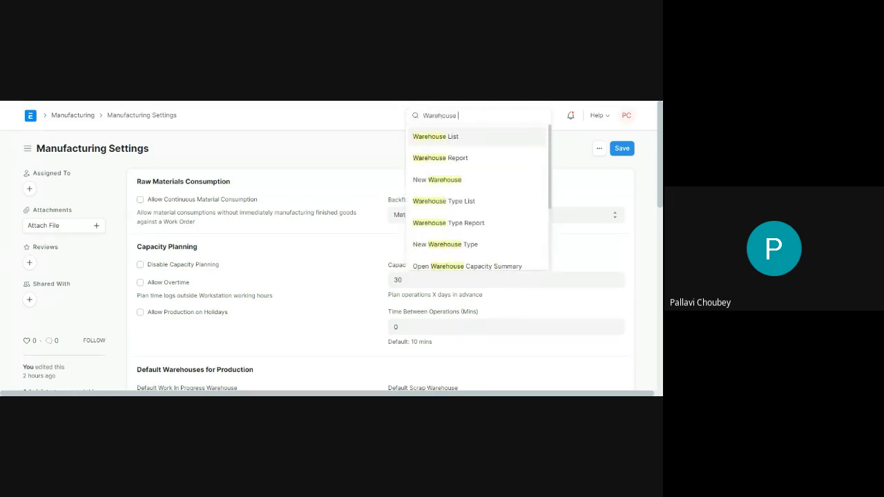
pyautogui.click(428, 136)
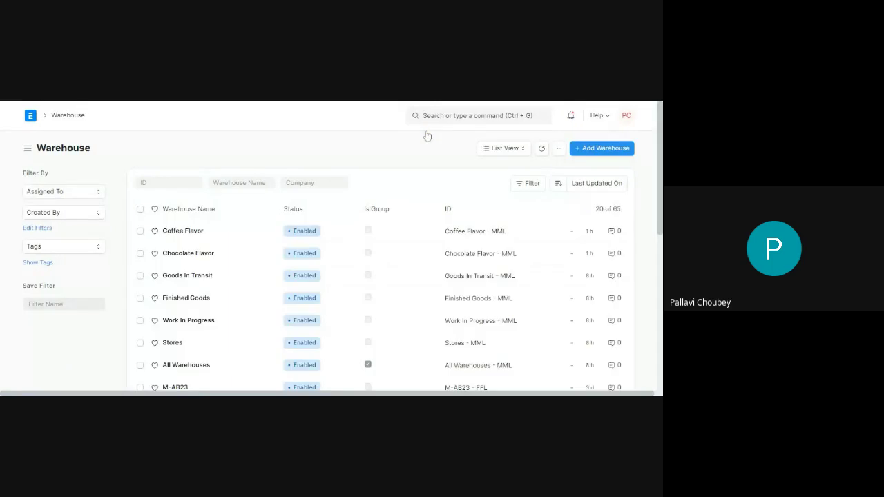
pyautogui.click(505, 148)
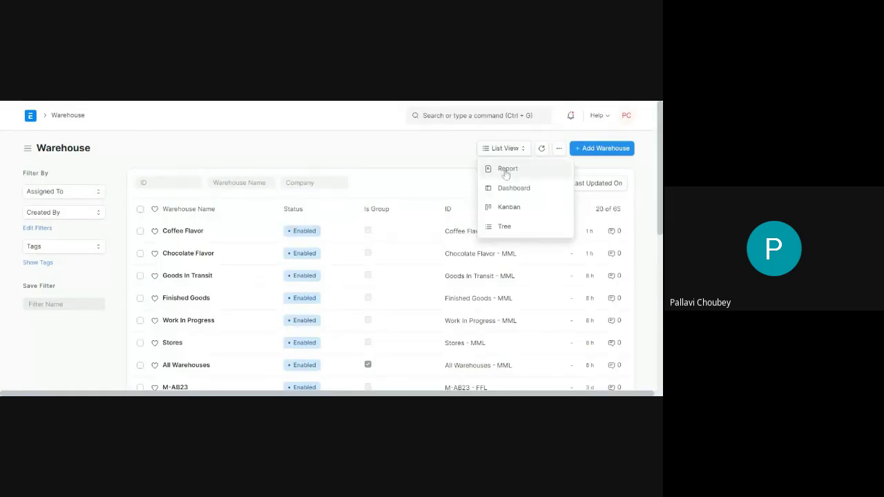
pyautogui.click(500, 227)
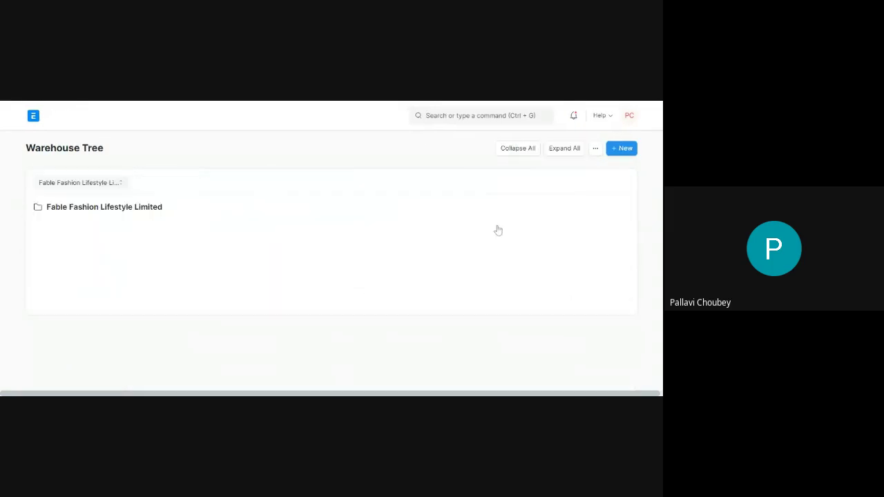
# Step: Show the warehouse tree of Malkist Manufacturing Limited, open the new child warehouse form under All Warehouses - MML and dismiss it
pyautogui.click(101, 187)
pyautogui.click(128, 230)
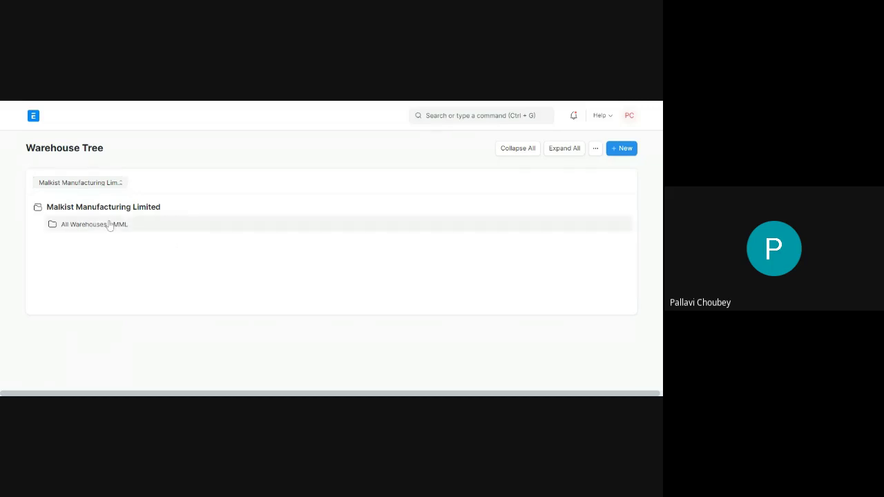
pyautogui.click(190, 225)
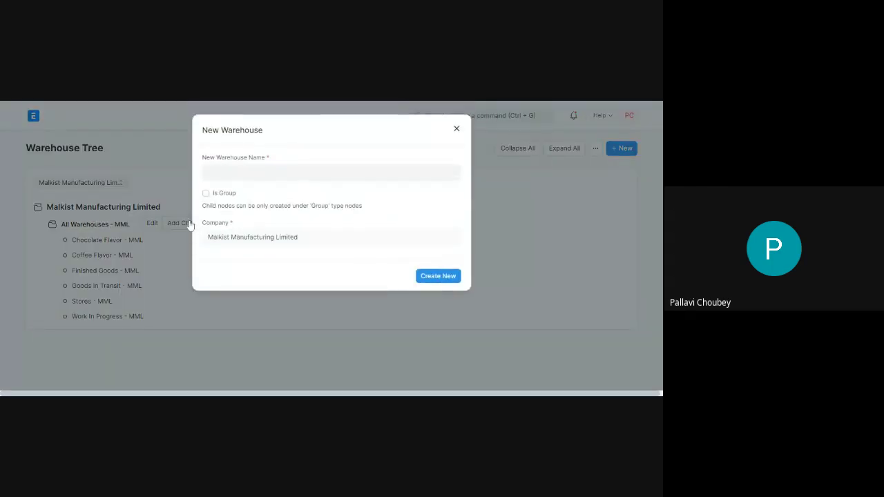
pyautogui.click(455, 131)
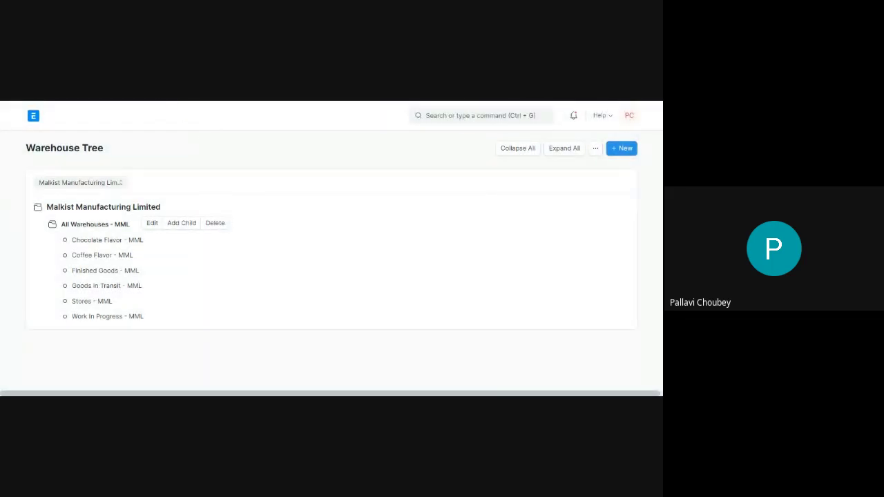
pyautogui.hotkey('alt', 'Tab')
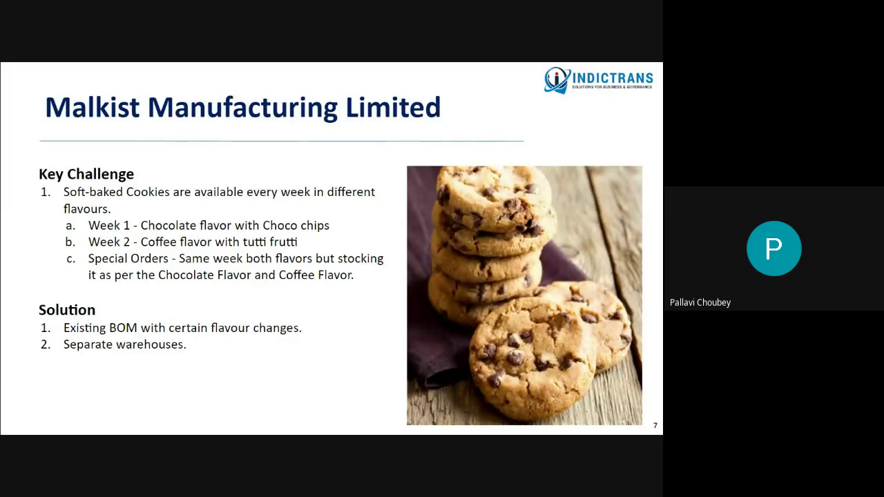
pyautogui.press('Right')
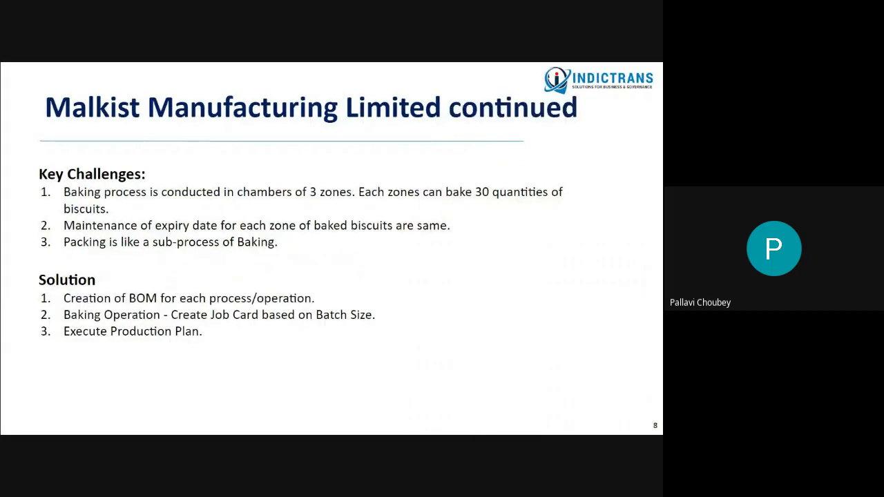
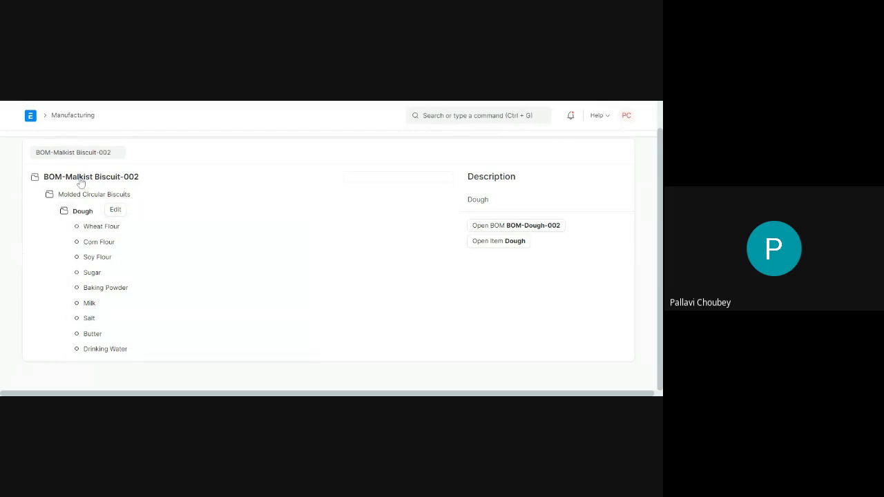
# Step: Open BOM-Malkist Biscuit-002 from the BOM tree and examine its Baking operation row, including workstation, operation time and batch size
pyautogui.click(117, 177)
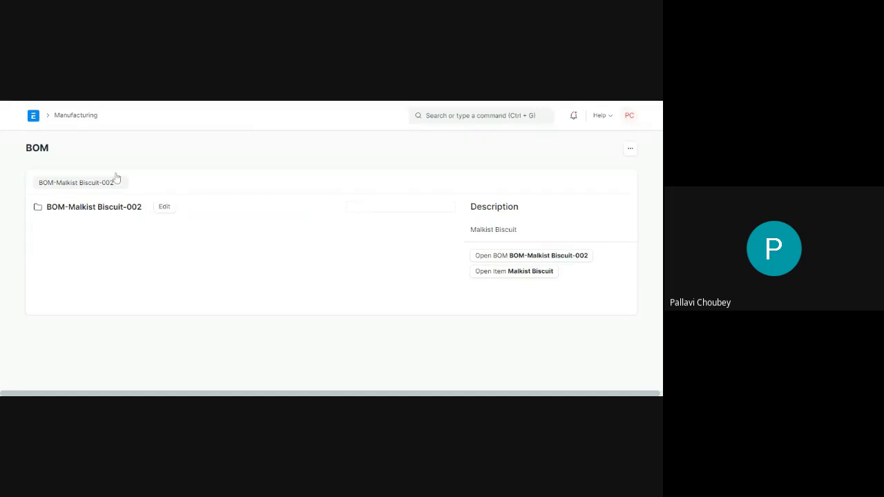
pyautogui.click(518, 255)
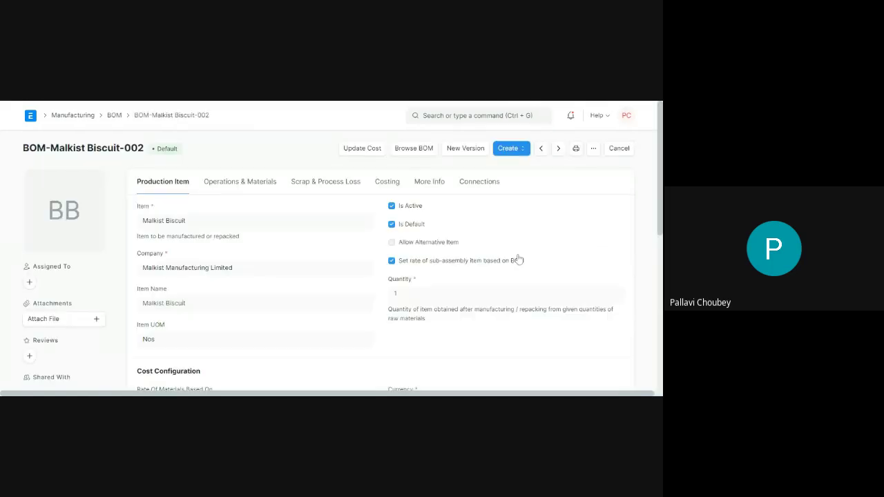
pyautogui.click(250, 185)
pyautogui.scroll(-3, 416, 341)
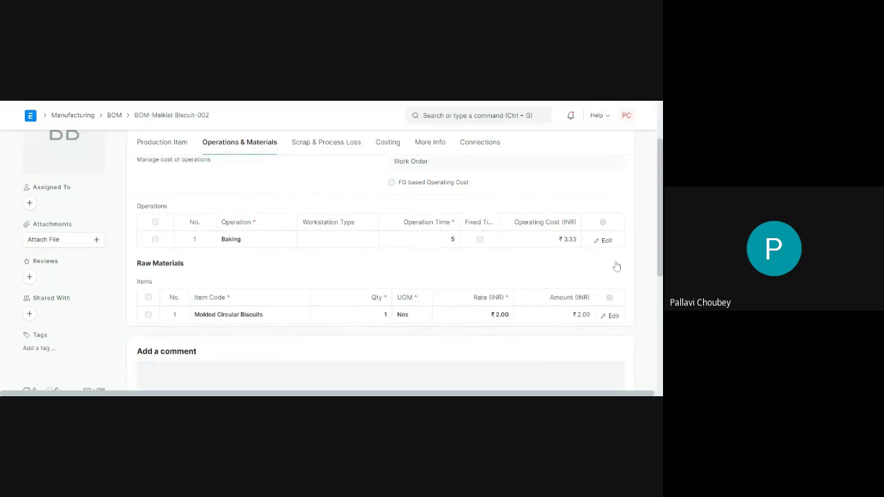
pyautogui.click(606, 242)
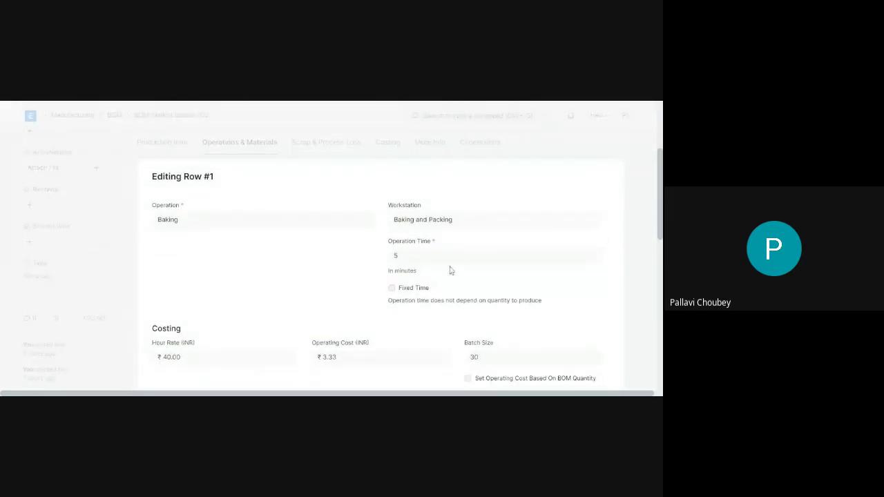
pyautogui.scroll(-3, 447, 272)
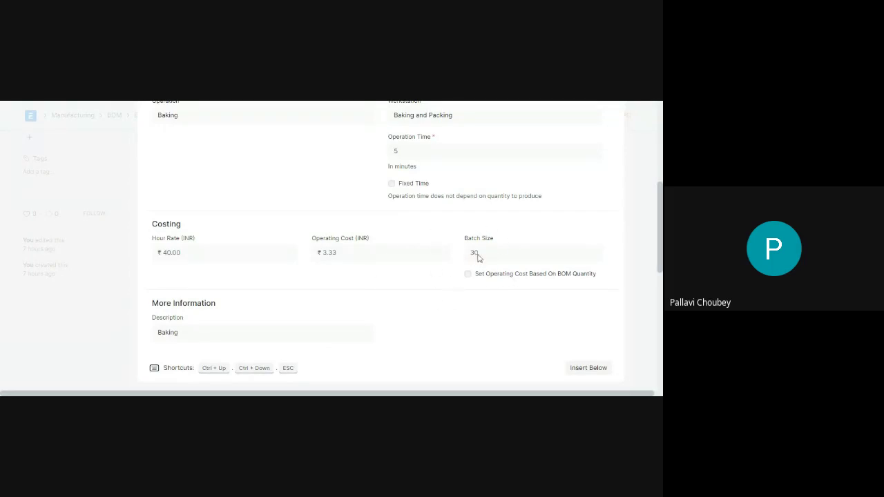
pyautogui.moveTo(486, 257); pyautogui.dragTo(469, 252)
pyautogui.click(70, 310)
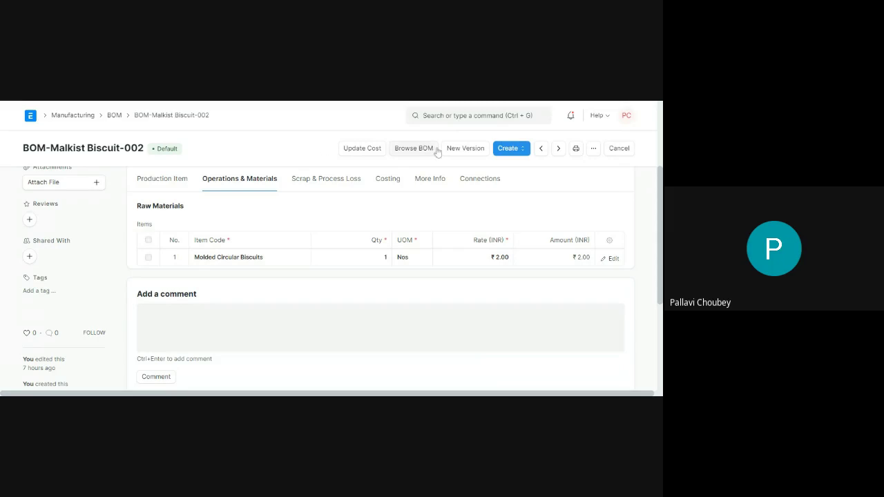
# Step: Search for Production Plan and open its list
pyautogui.click(446, 116)
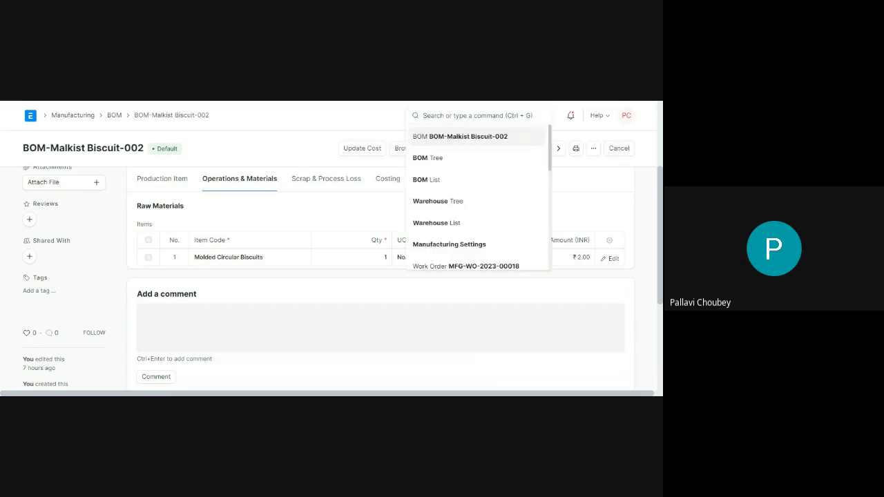
pyautogui.write('sa')
pyautogui.press('BackSpace')
pyautogui.press('BackSpace')
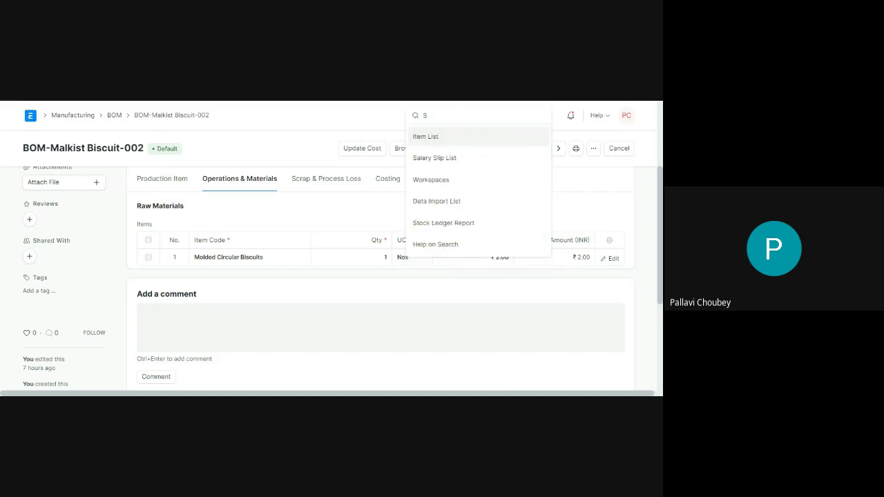
pyautogui.write('Pro')
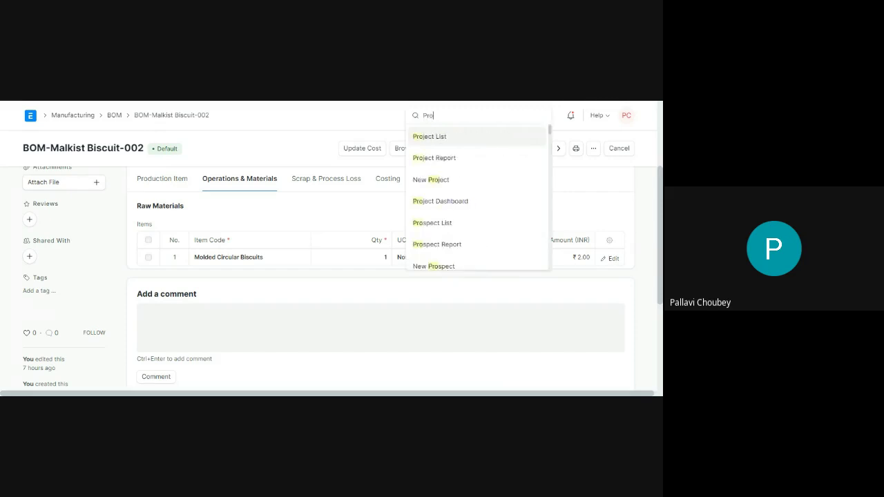
pyautogui.write('duction Plan')
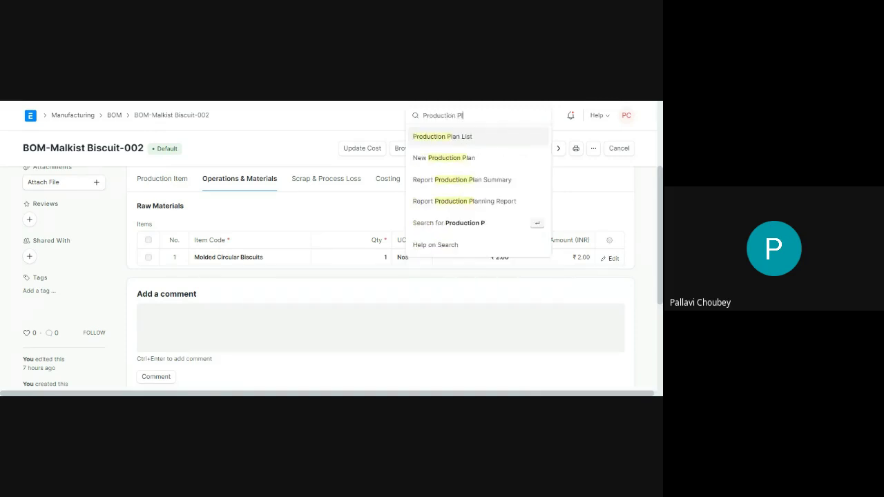
pyautogui.click(422, 145)
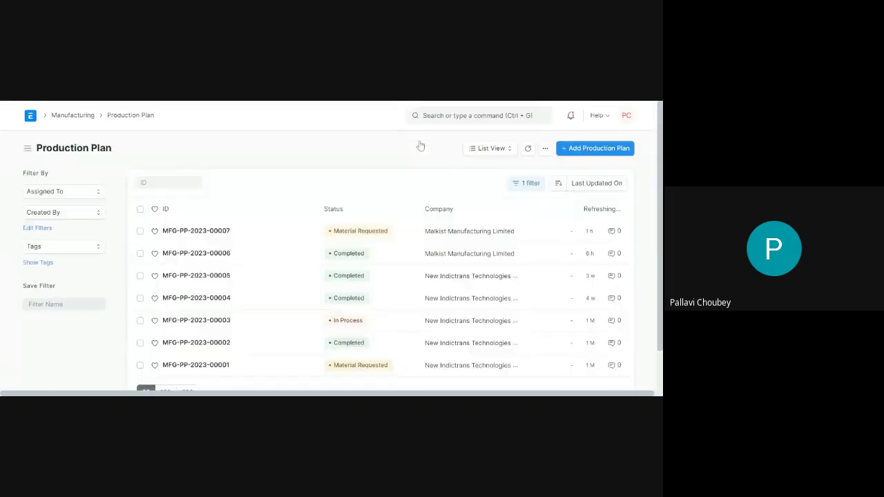
# Step: Open the completed production plan of Malkist Manufacturing Limited and examine its linked transactions, assembly items and sub-assembly items
pyautogui.scroll(-1, 324, 298)
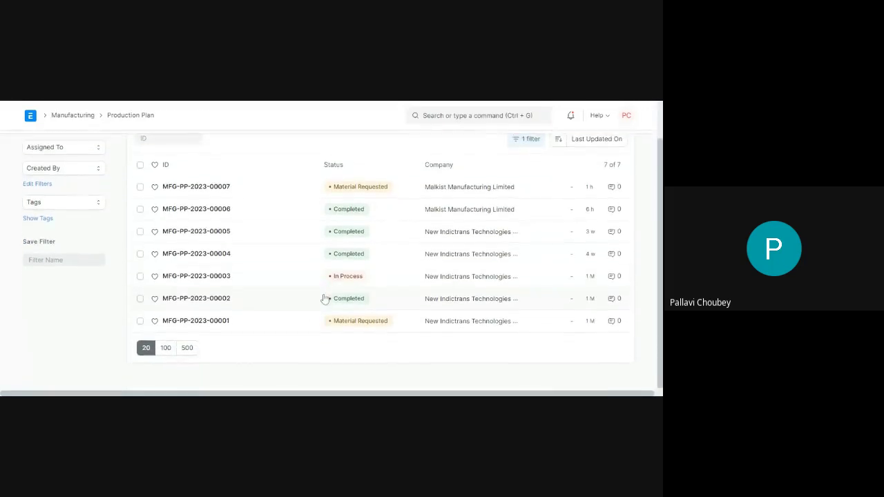
pyautogui.click(206, 209)
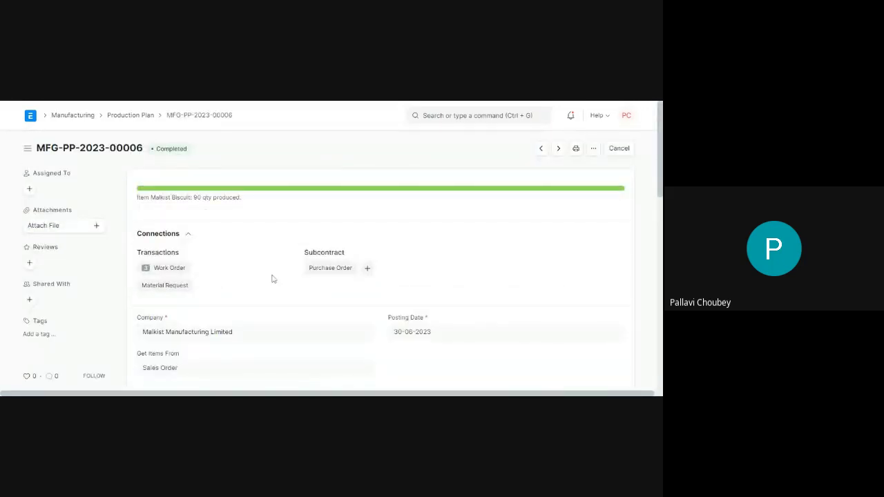
pyautogui.scroll(-3, 272, 277)
pyautogui.scroll(-1, 272, 277)
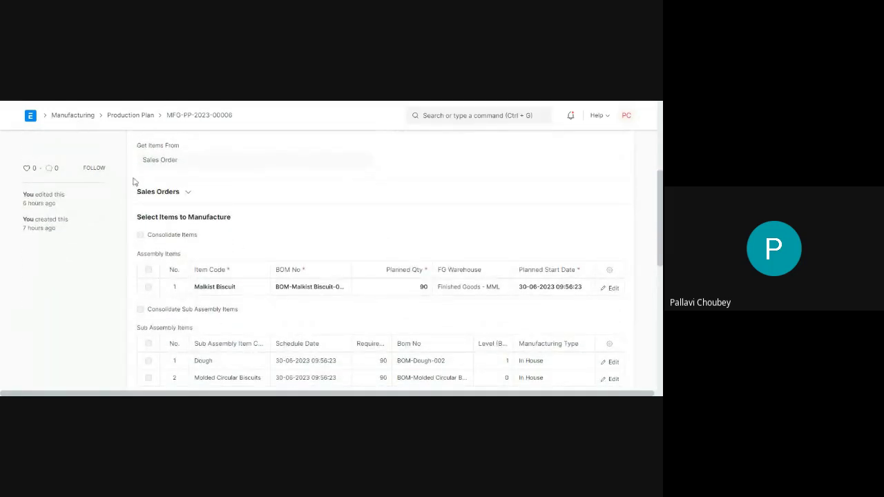
pyautogui.scroll(-3, 286, 352)
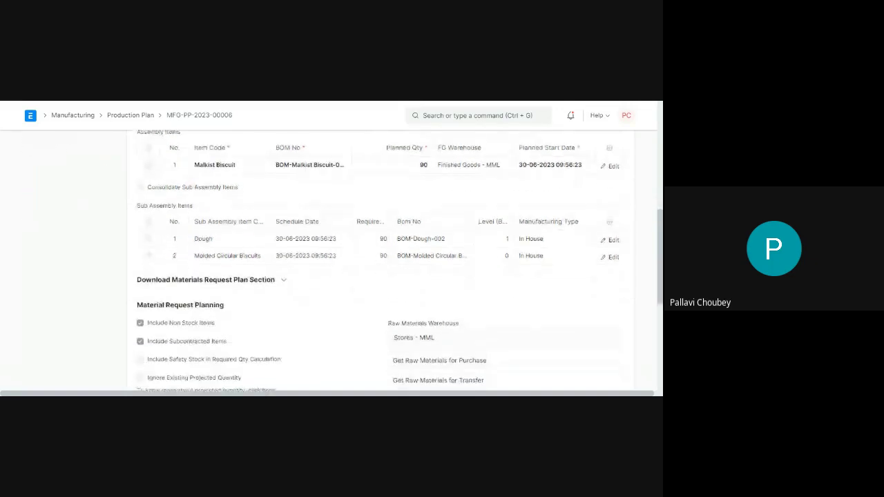
pyautogui.scroll(5, 380, 262)
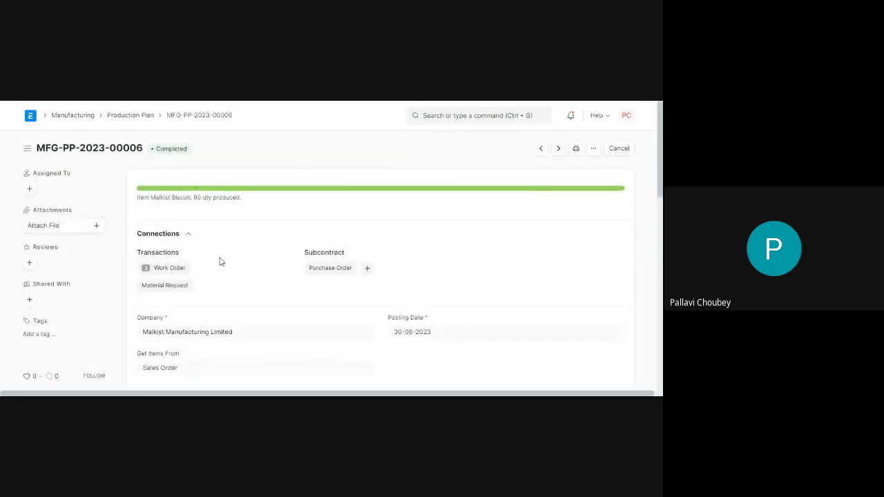
# Step: Return to the production plans, open Malkist Manufacturing Limited's Material Requested plan and examine its sub-assembly items and raw material requirements
pyautogui.click(125, 116)
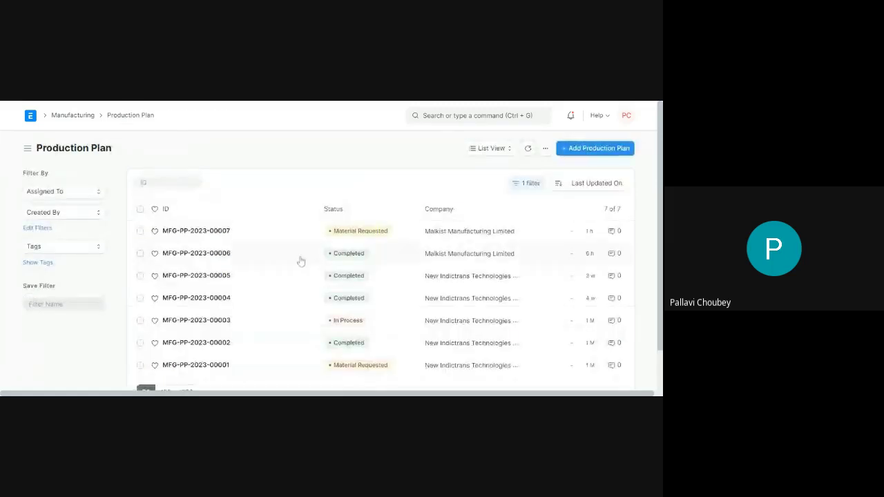
pyautogui.click(207, 231)
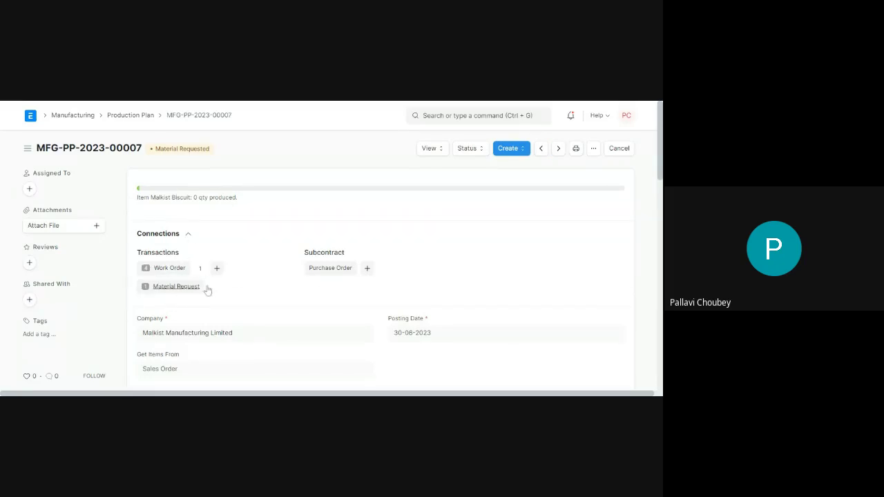
pyautogui.scroll(-3, 227, 292)
pyautogui.scroll(-3, 229, 293)
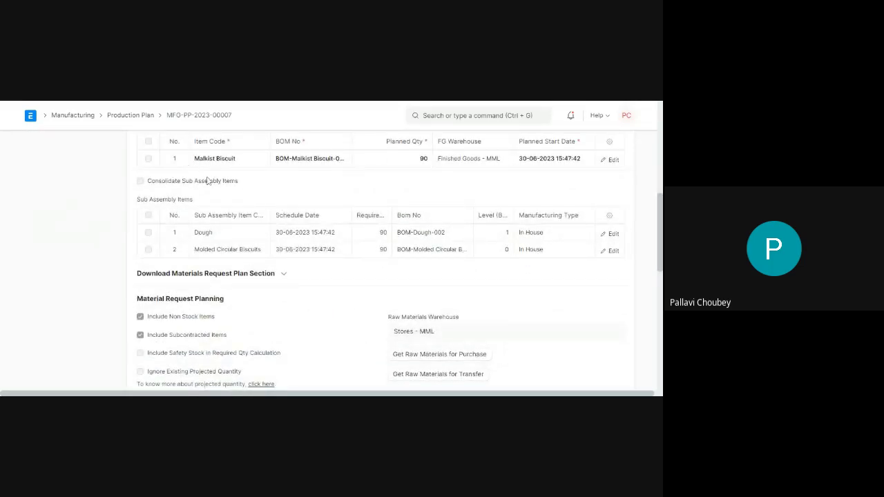
pyautogui.scroll(-3, 216, 337)
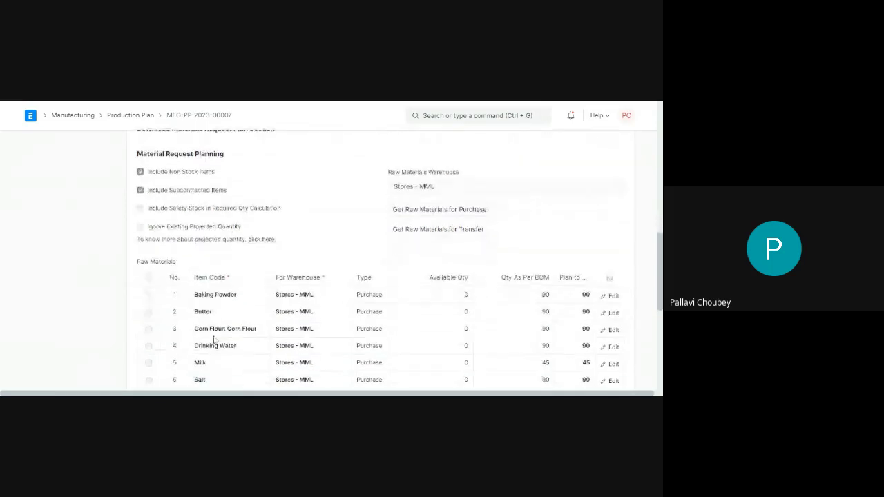
pyautogui.scroll(-2, 214, 338)
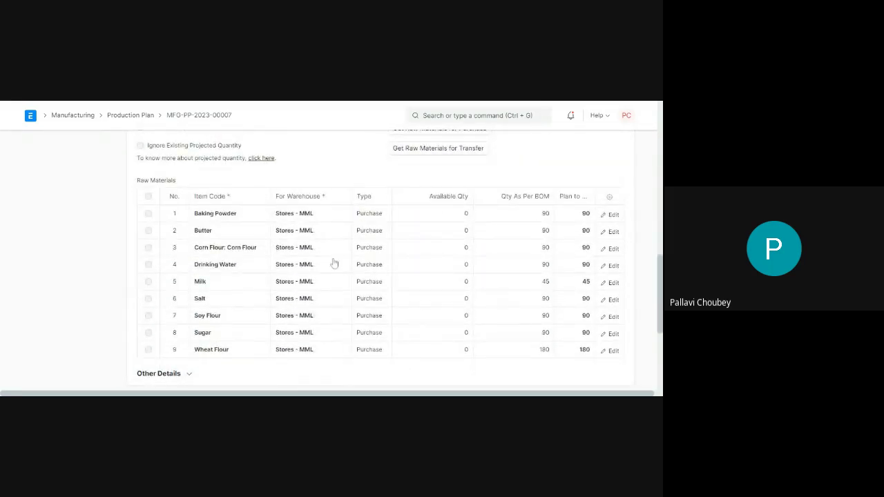
pyautogui.scroll(15, 228, 298)
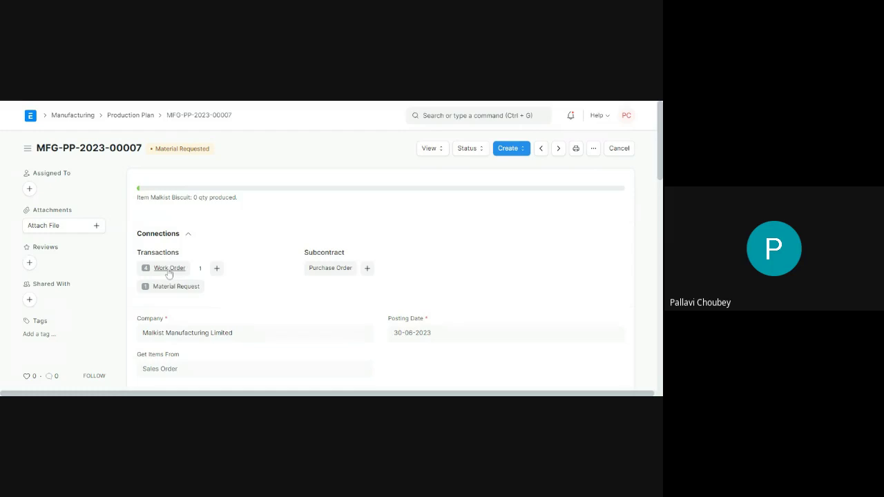
# Step: List the work orders linked to the production plan and open the draft one for Malkist Biscuit
pyautogui.click(169, 269)
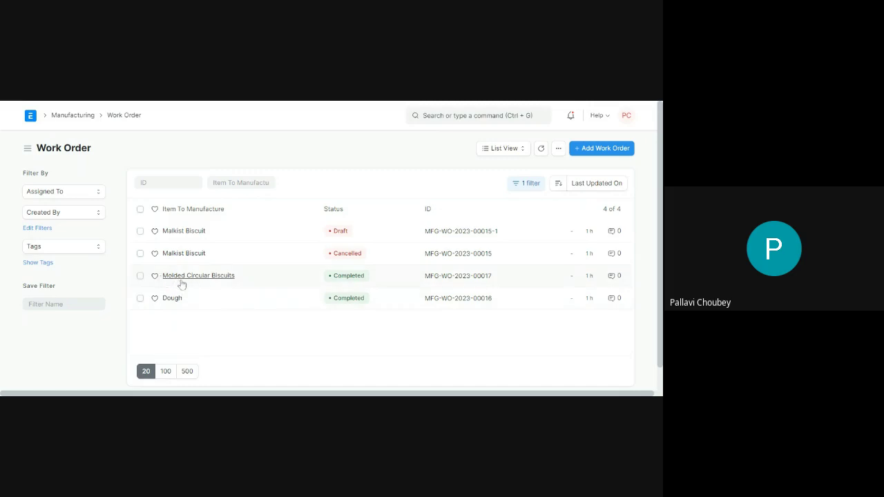
pyautogui.click(184, 231)
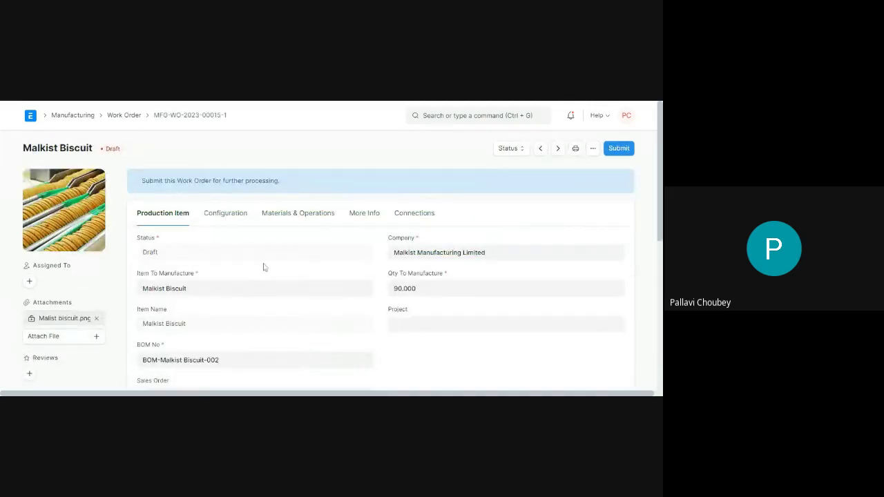
# Step: Examine the draft Malkist Biscuit work order's production item, warehouse configuration, required items, planned dates and operation costs
pyautogui.scroll(-3, 300, 327)
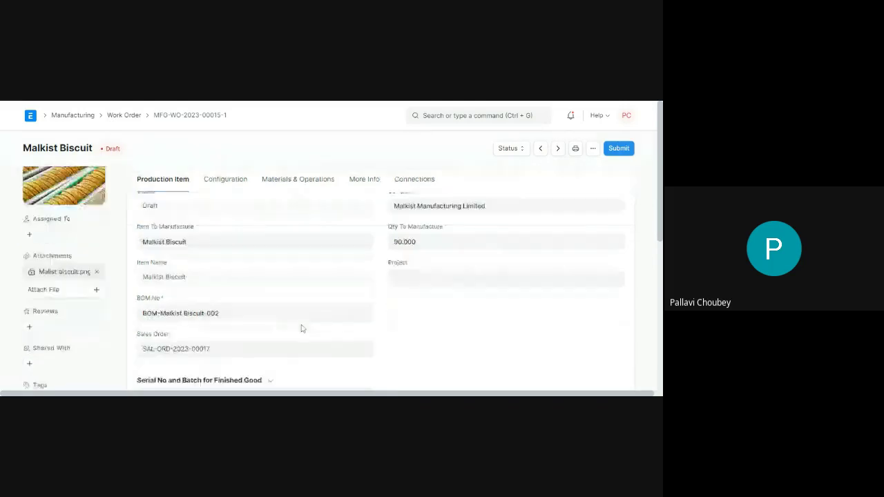
pyautogui.scroll(2, 299, 327)
pyautogui.scroll(-1, 262, 269)
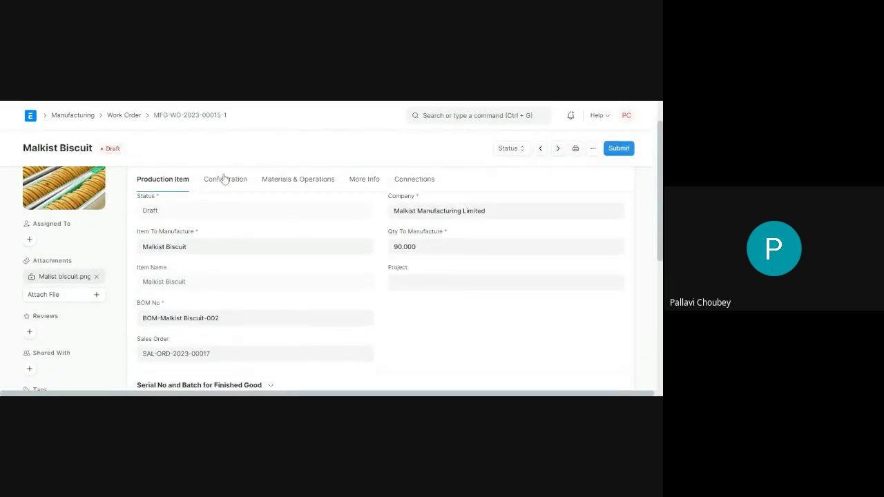
pyautogui.click(225, 179)
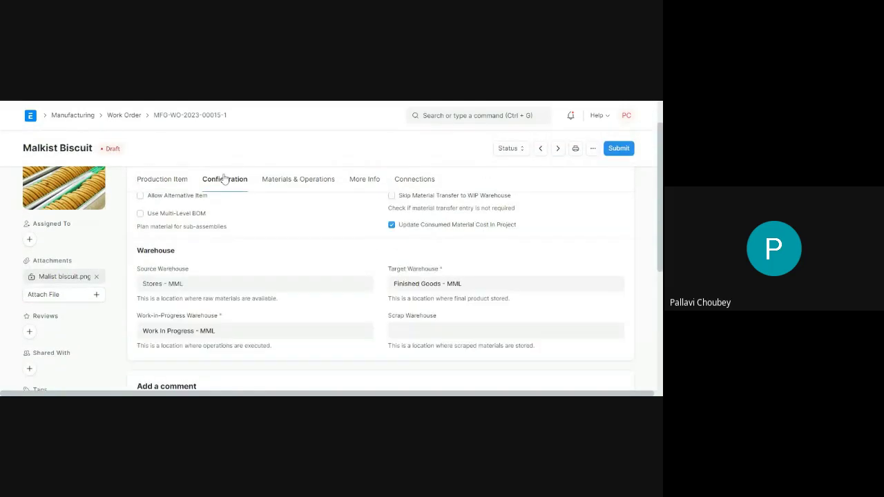
pyautogui.click(319, 180)
pyautogui.scroll(-3, 344, 324)
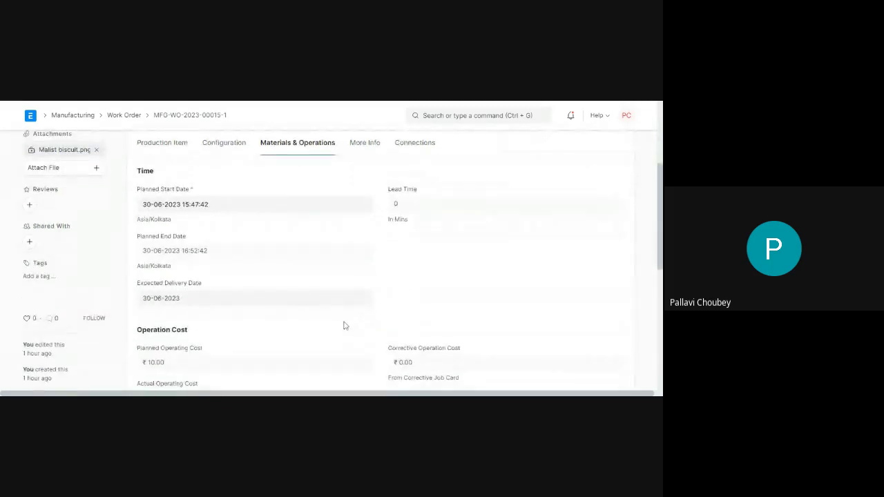
pyautogui.scroll(3, 343, 324)
pyautogui.scroll(-3, 239, 316)
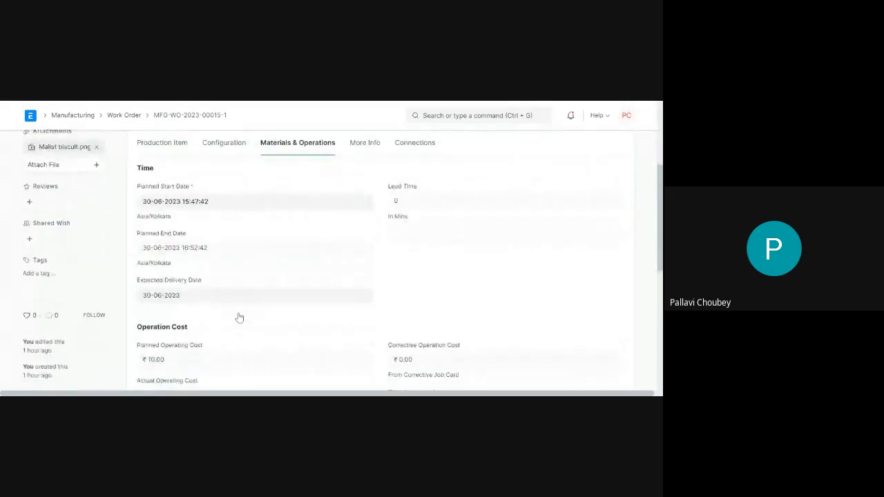
pyautogui.scroll(-4, 239, 317)
pyautogui.scroll(5, 236, 316)
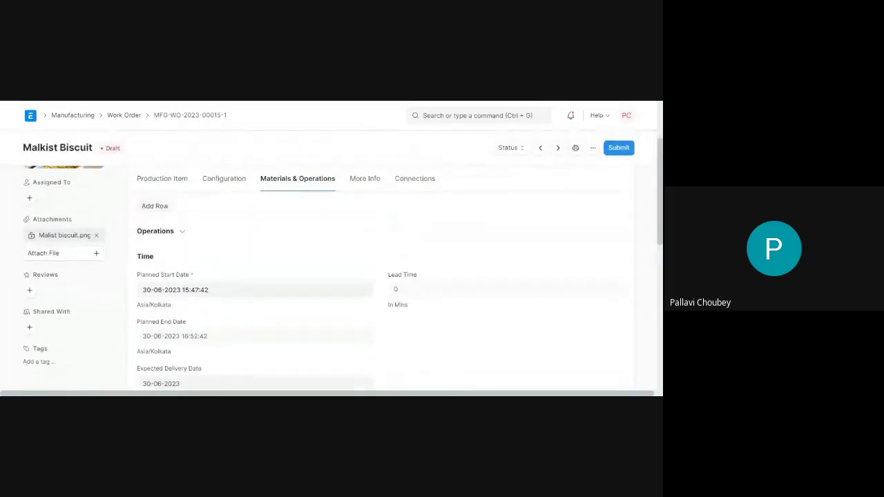
pyautogui.scroll(2, 424, 261)
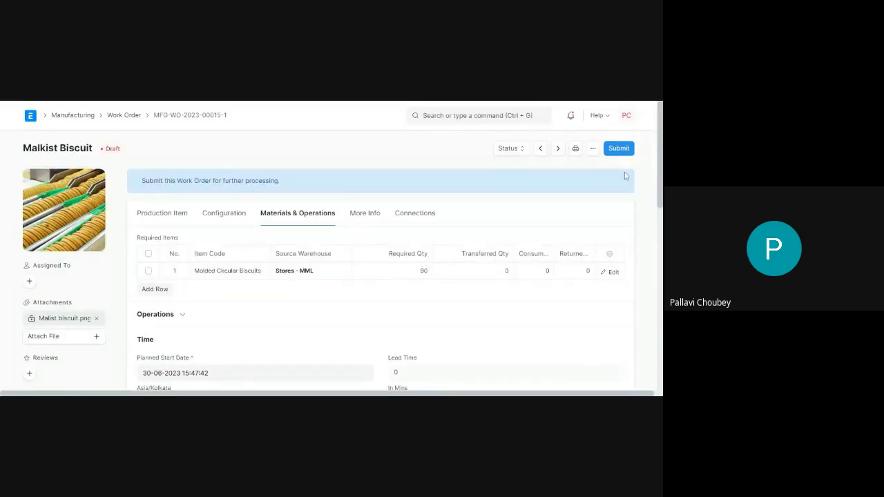
# Step: Submit the Malkist Biscuit work order and list the job cards linked to it
pyautogui.click(619, 149)
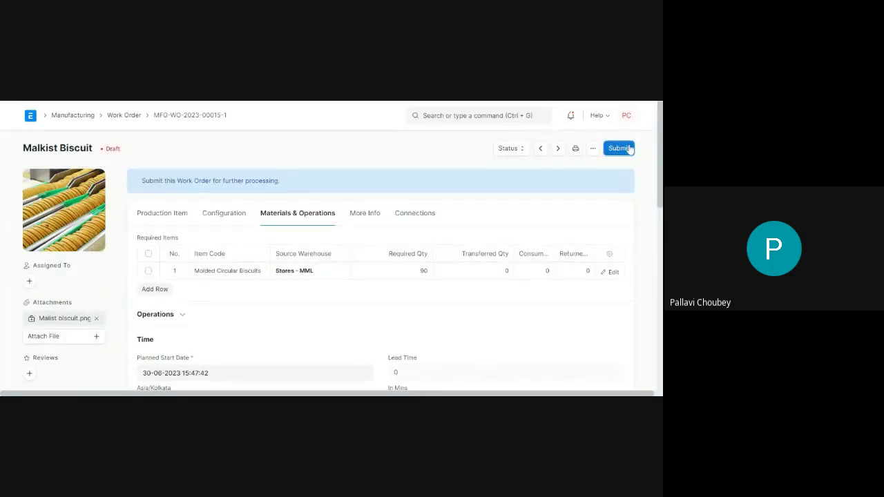
pyautogui.click(448, 189)
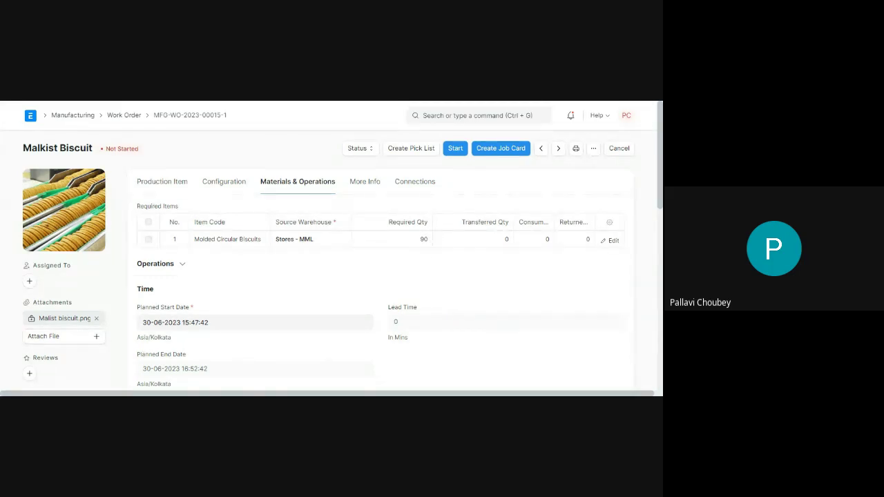
pyautogui.click(410, 184)
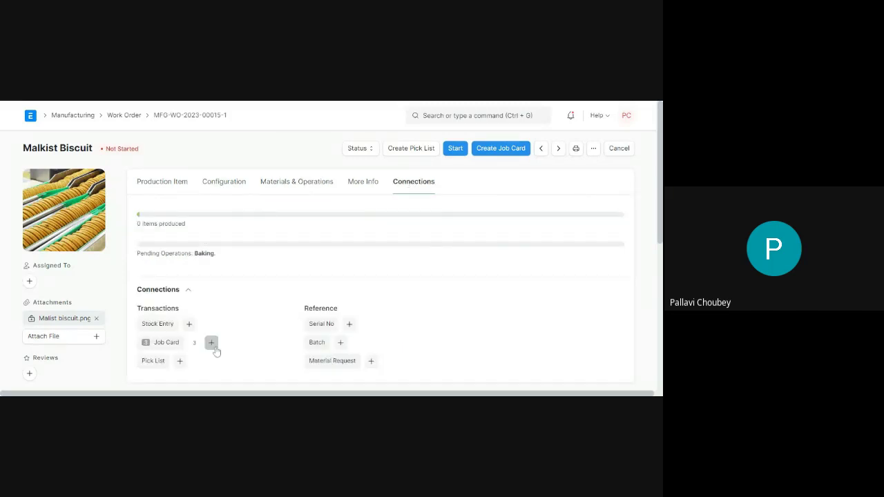
pyautogui.click(167, 343)
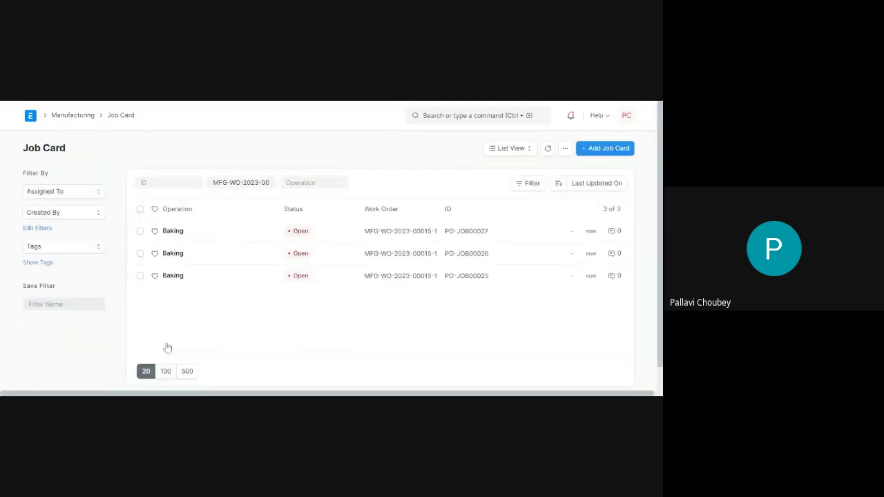
# Step: Open the last Baking job card in the list and examine its production details, quantity, workstation and sub-operations
pyautogui.click(173, 276)
pyautogui.scroll(-5, 254, 278)
pyautogui.click(170, 220)
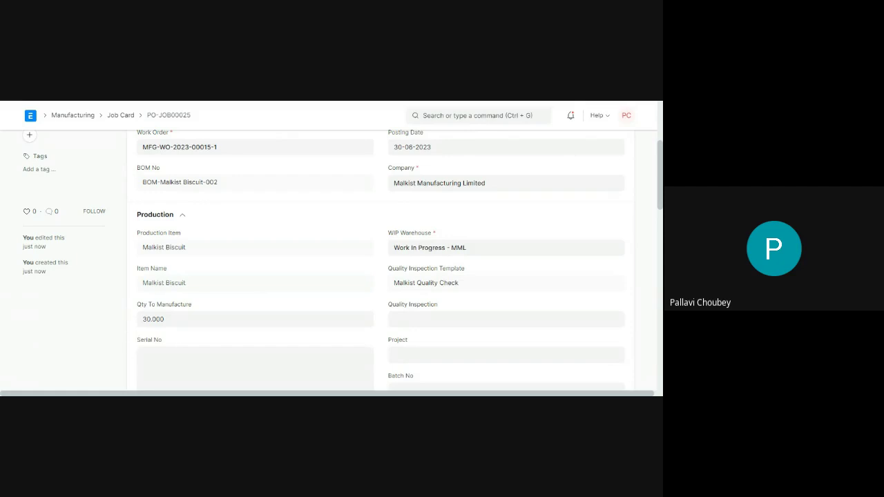
pyautogui.scroll(-2, 290, 313)
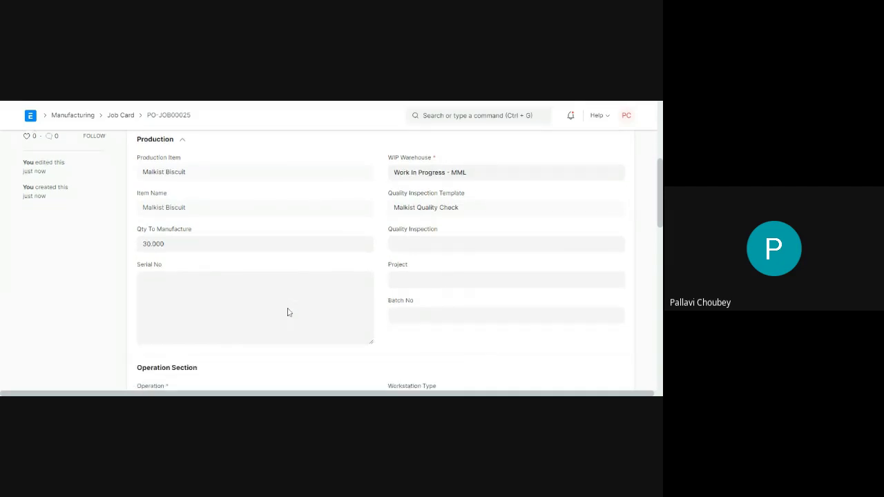
pyautogui.scroll(4, 289, 313)
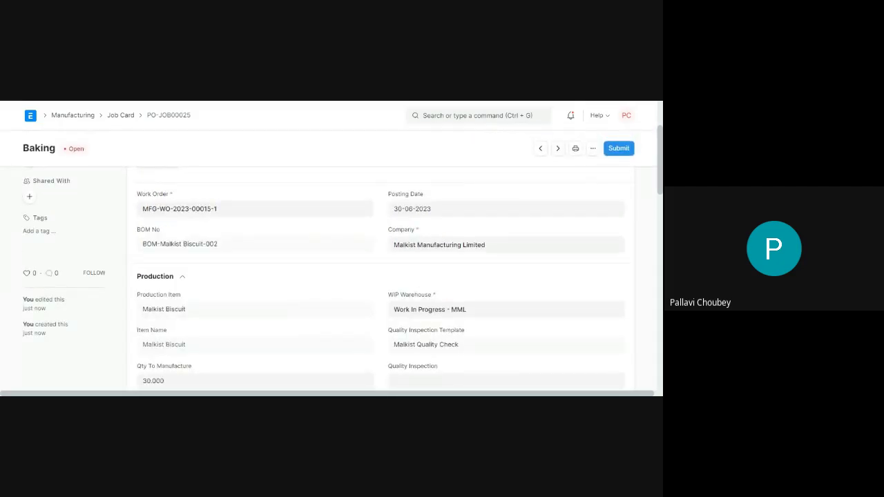
pyautogui.scroll(-1, 289, 313)
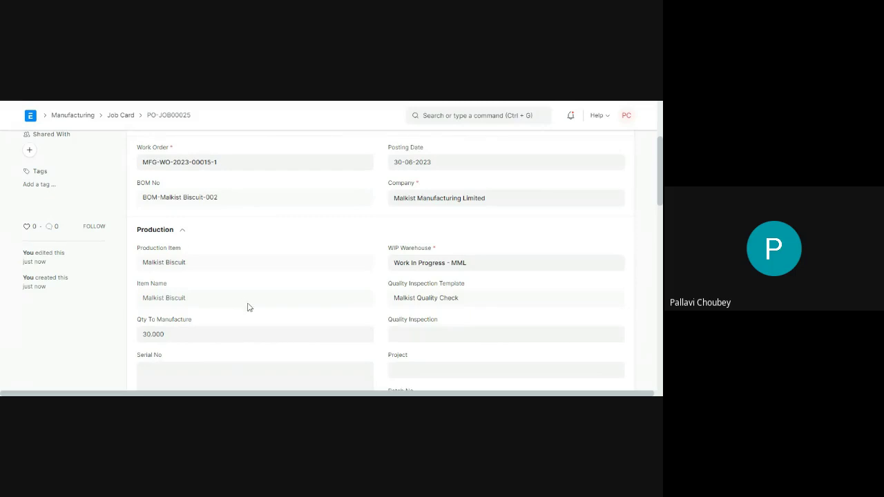
pyautogui.scroll(-3, 247, 307)
pyautogui.scroll(-2, 249, 307)
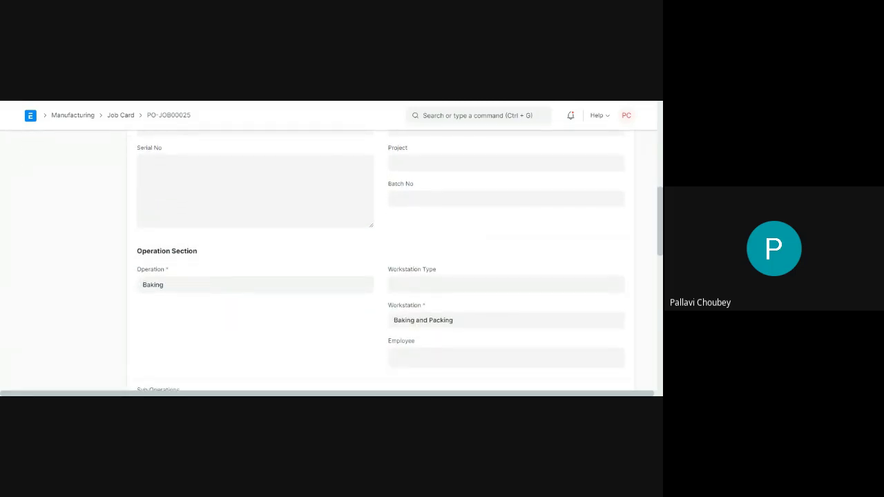
pyautogui.scroll(-2, 380, 260)
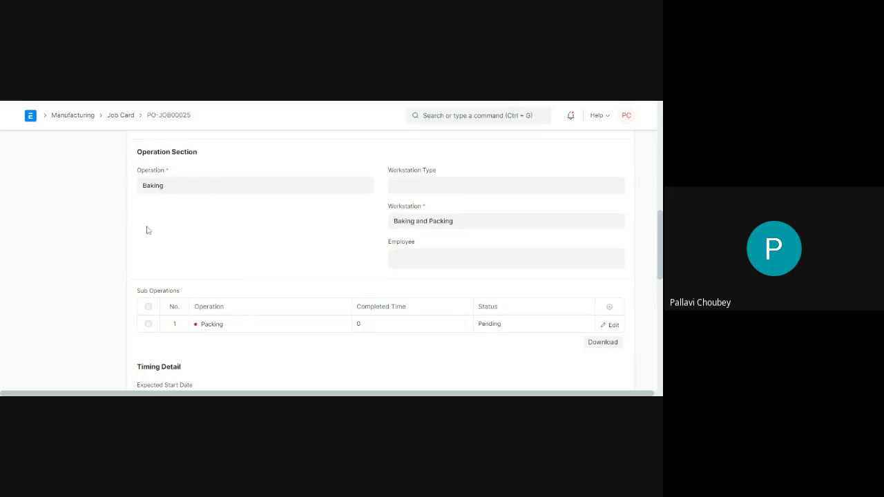
pyautogui.moveTo(182, 296); pyautogui.dragTo(133, 297)
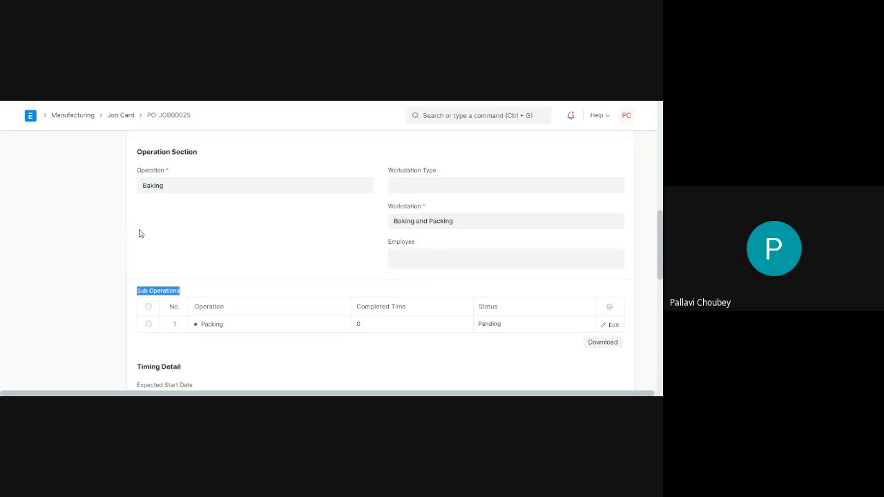
# Step: Review the Baking job card's timing details and time logs, and switch to the Malkist Manufacturing Limited challenges and solution slide
pyautogui.scroll(10, 298, 221)
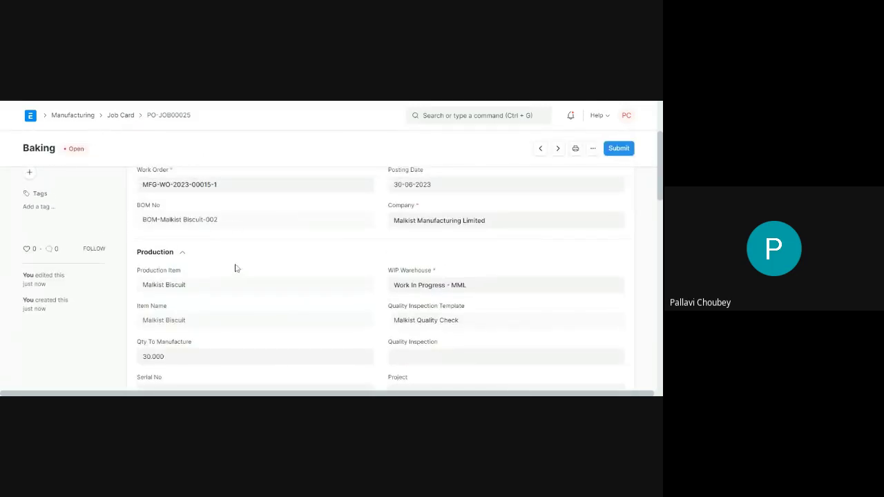
pyautogui.scroll(-2, 275, 249)
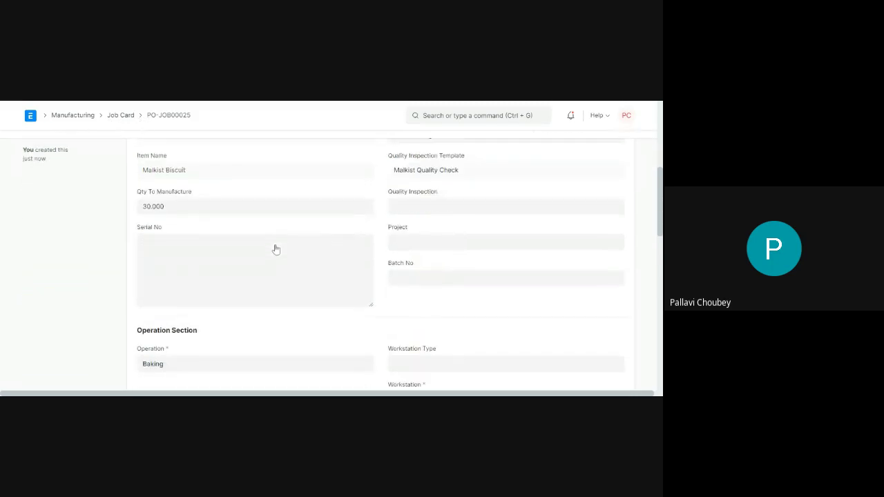
pyautogui.scroll(-5, 276, 249)
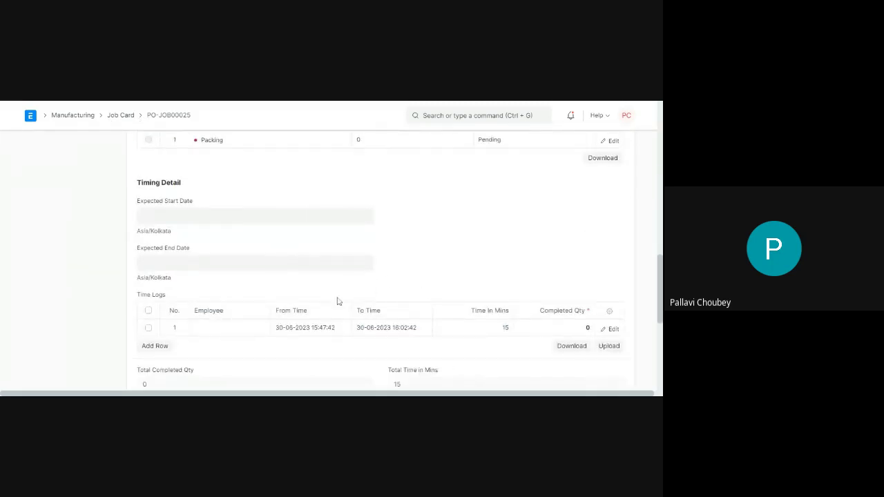
pyautogui.scroll(2, 431, 361)
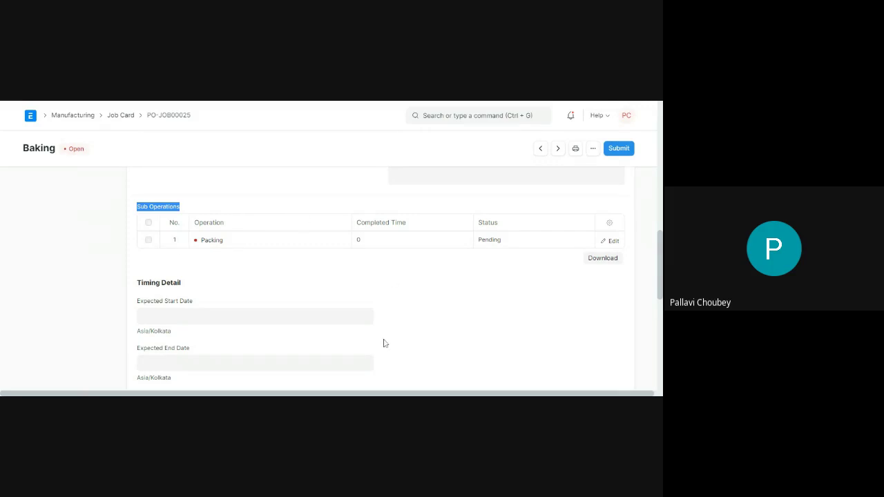
pyautogui.scroll(5, 380, 276)
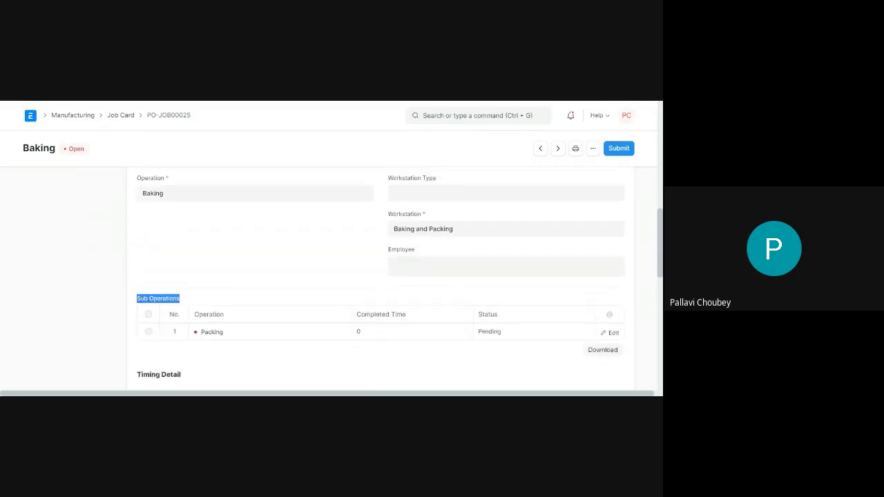
pyautogui.scroll(2, 380, 276)
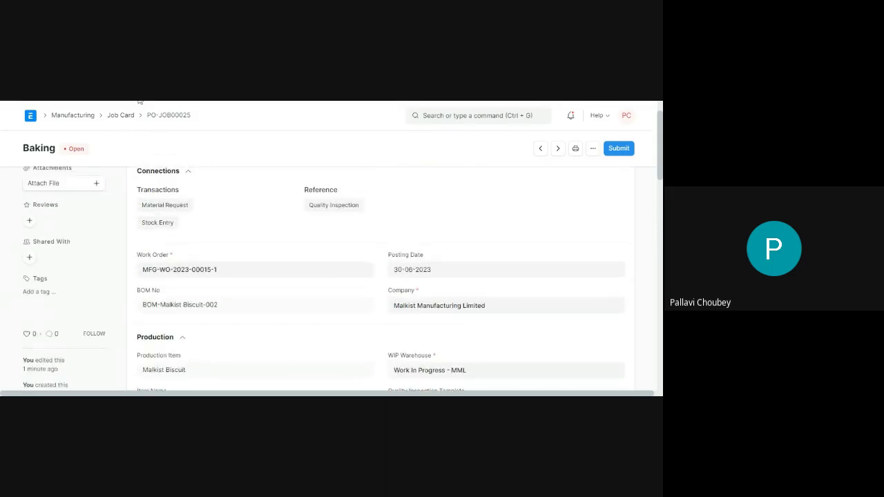
pyautogui.hotkey('alt', 'Tab')
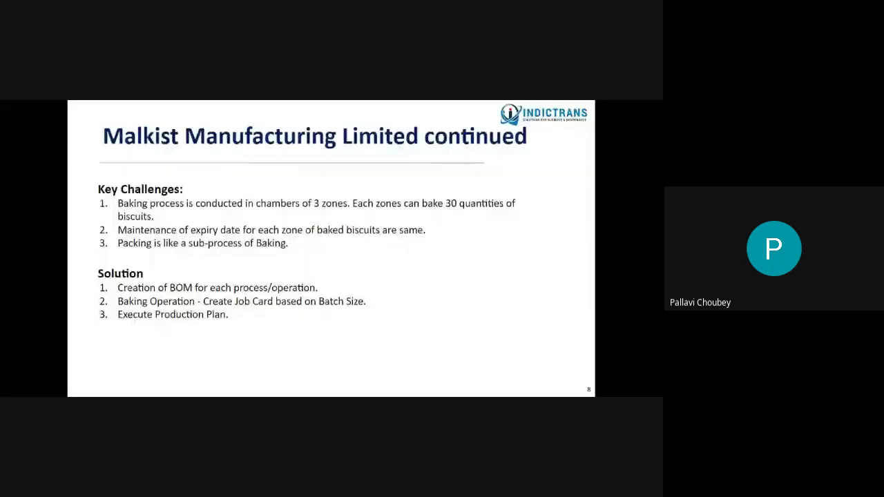
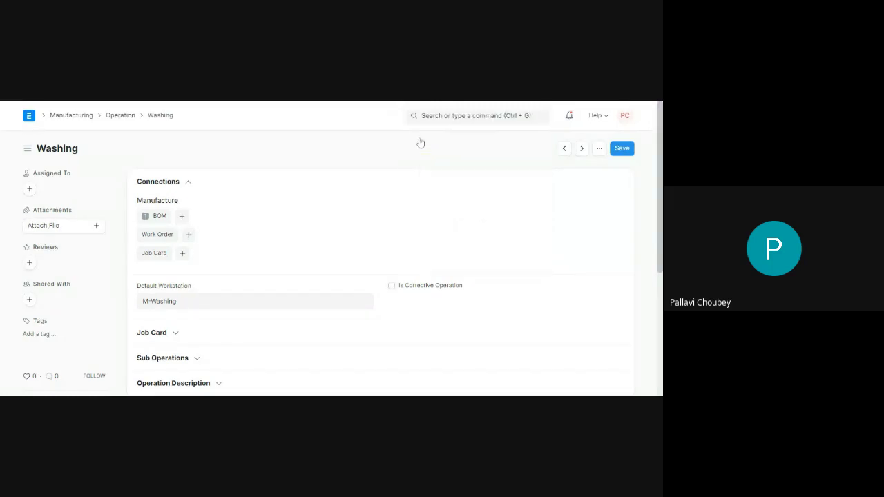
# Step: Clear the Stock Entry list's filters and create a new stock entry of type Material Transfer for Manufacture
pyautogui.click(526, 183)
pyautogui.click(516, 240)
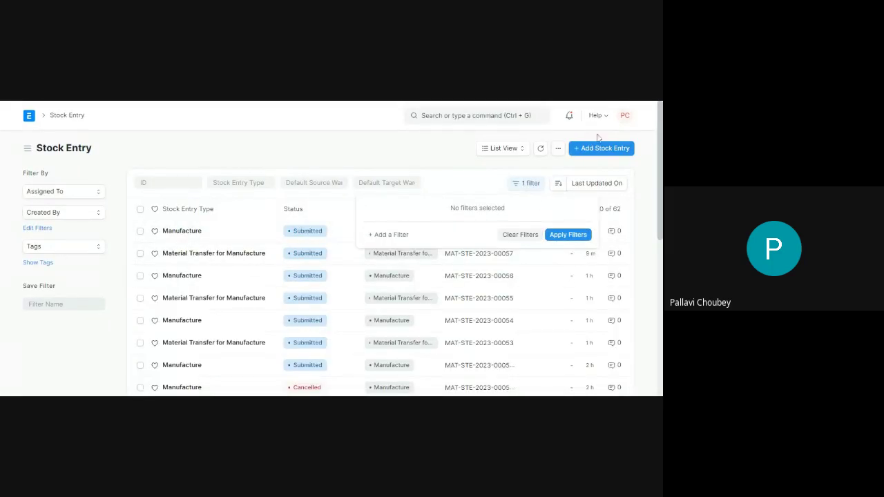
pyautogui.click(592, 149)
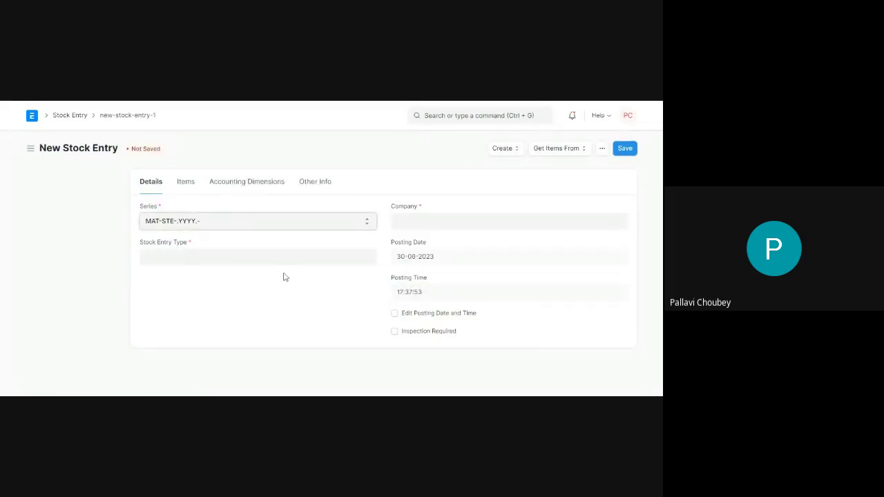
pyautogui.click(233, 255)
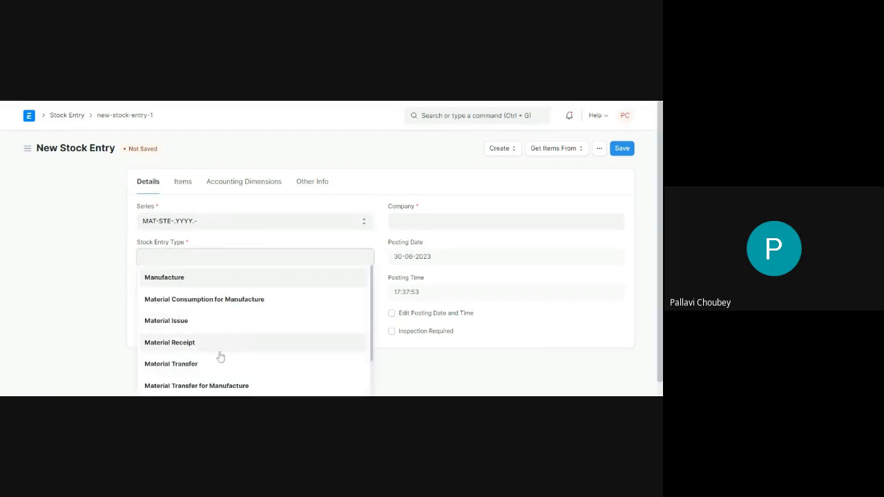
pyautogui.scroll(-1, 219, 357)
pyautogui.click(175, 353)
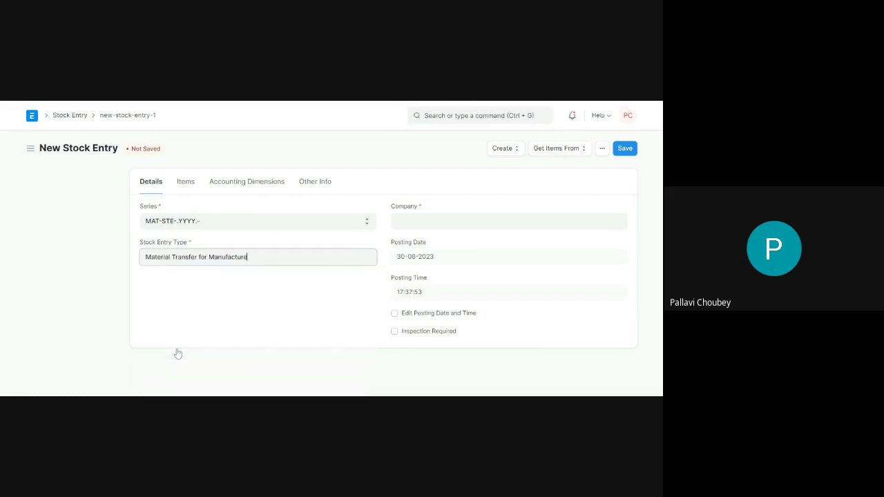
# Step: Try to paste rows for Mangalgiri Fabric (8, 67), Thread (3, 4), Gum Powder (10, 0.4) and Tracer Paper (4, 40) into the items table
pyautogui.click(185, 182)
pyautogui.scroll(-2, 214, 282)
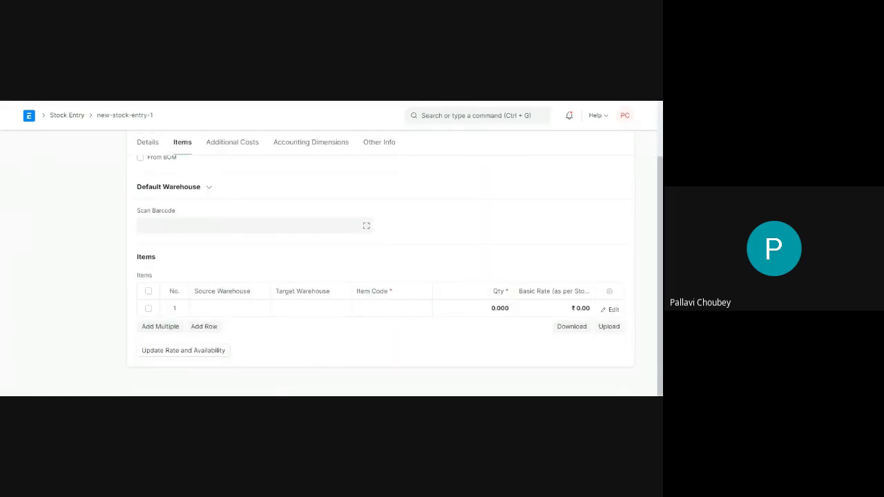
pyautogui.click(209, 309)
pyautogui.write('Mangalgiri Fabric\t8\t67 Thread\t3\t4 Gum Powder\t10\t0.4 Tracer Paper\t4\t40')
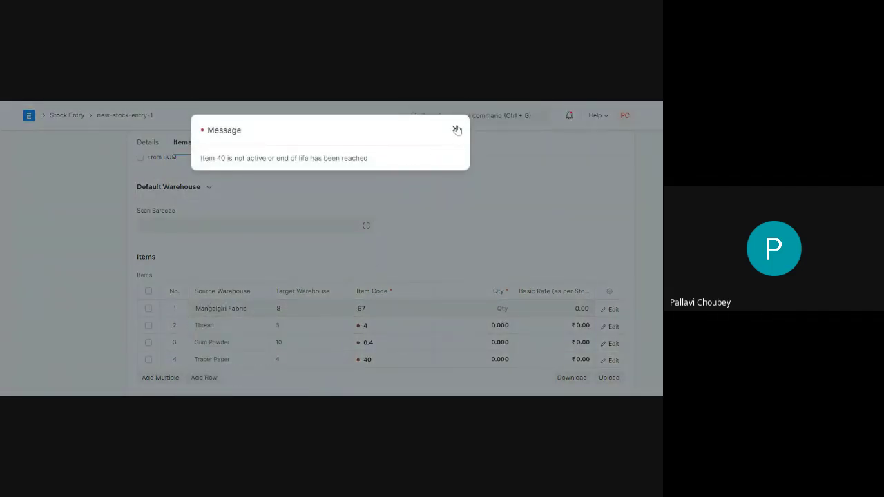
pyautogui.click(456, 130)
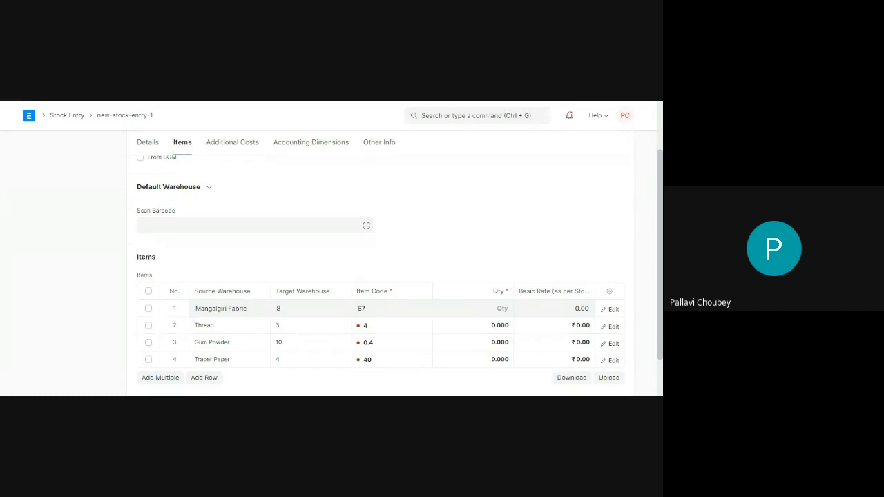
# Step: Replace the item rows with only the names Mangalgiri Fabric, Thread, Gum Powder and Tracer Paper in the Source Warehouse column
pyautogui.click(228, 308)
pyautogui.click(271, 275)
pyautogui.click(196, 308)
pyautogui.click(407, 102)
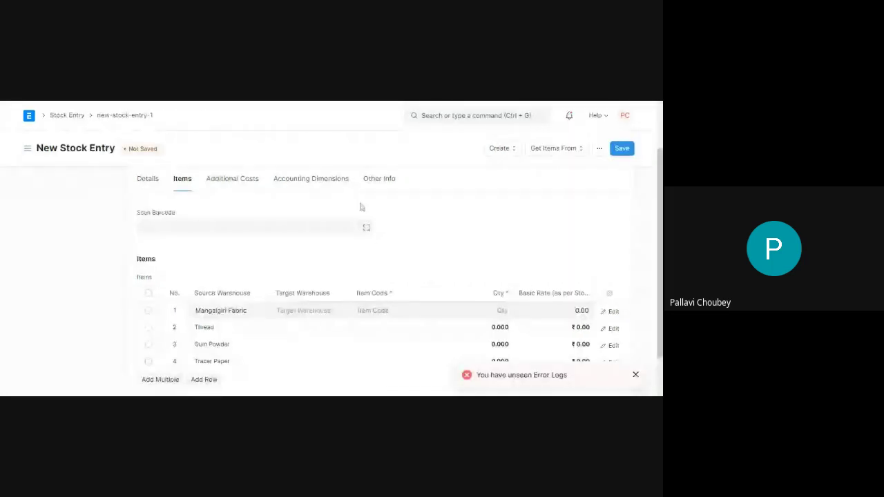
pyautogui.scroll(-1, 376, 237)
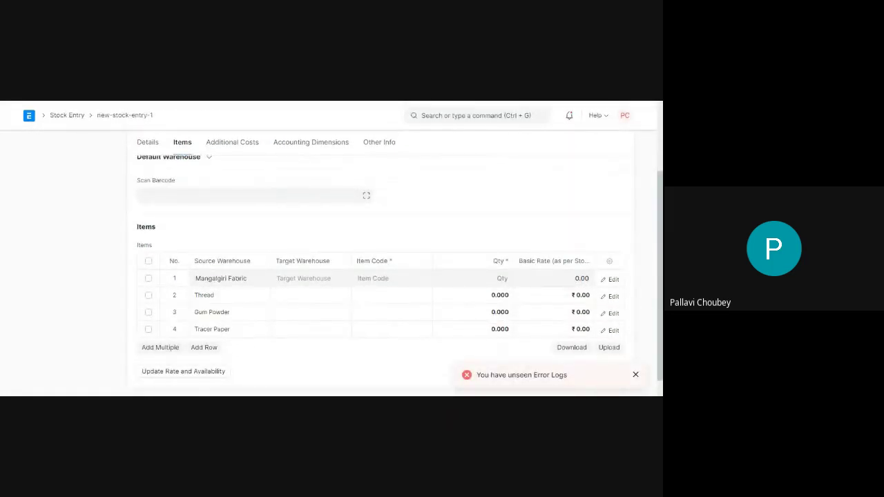
# Step: Replace the item rows with only the names Mangalgiri Fabric, Thread, Gum Powder and Tracer Paper in the Item Code column
pyautogui.click(148, 262)
pyautogui.click(153, 348)
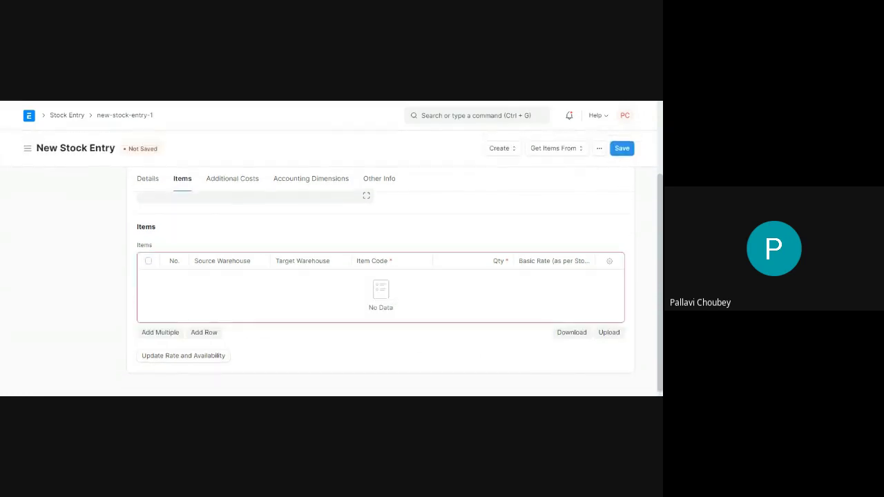
pyautogui.click(206, 333)
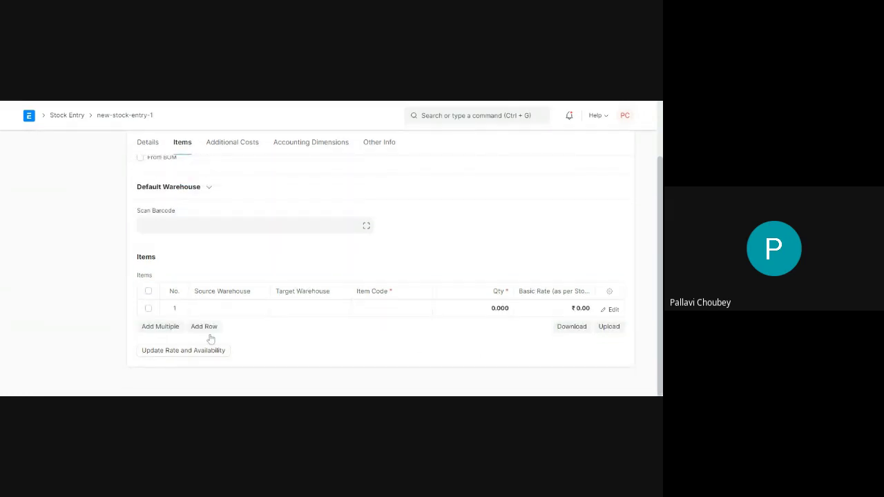
pyautogui.click(365, 311)
pyautogui.write('Mangalgiri Fabric')
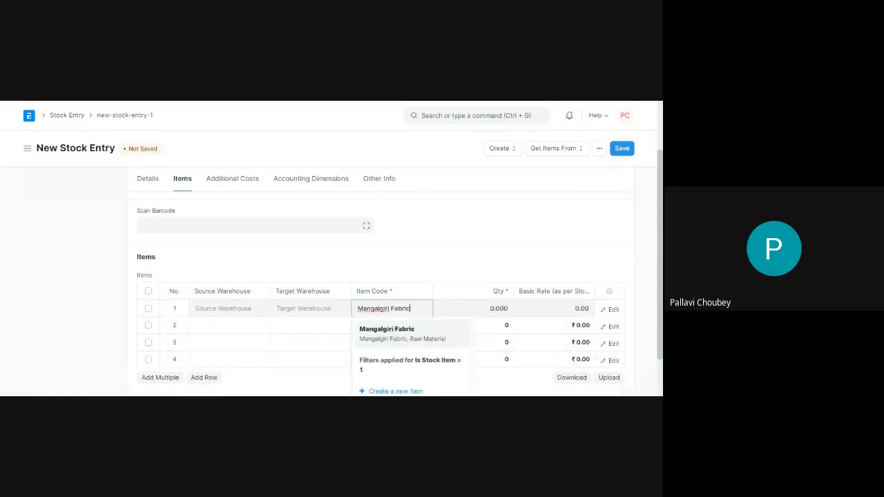
pyautogui.click(457, 211)
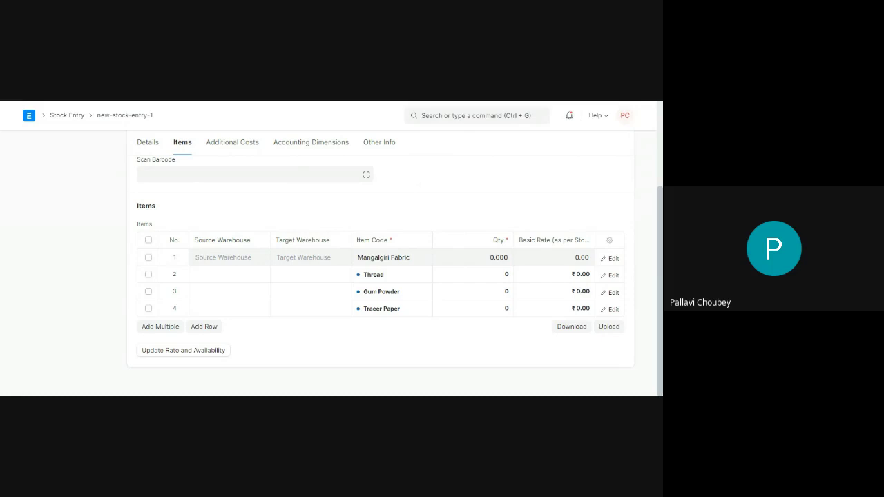
pyautogui.click(481, 274)
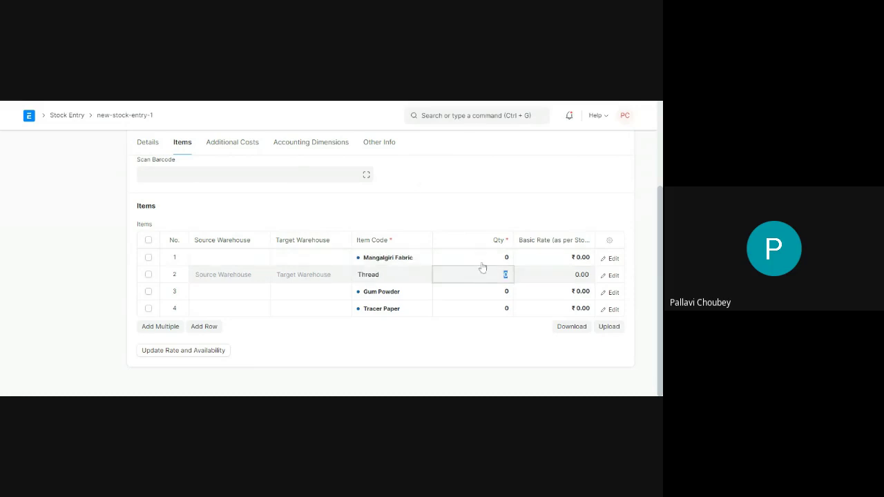
pyautogui.click(483, 257)
pyautogui.press('BackSpace')
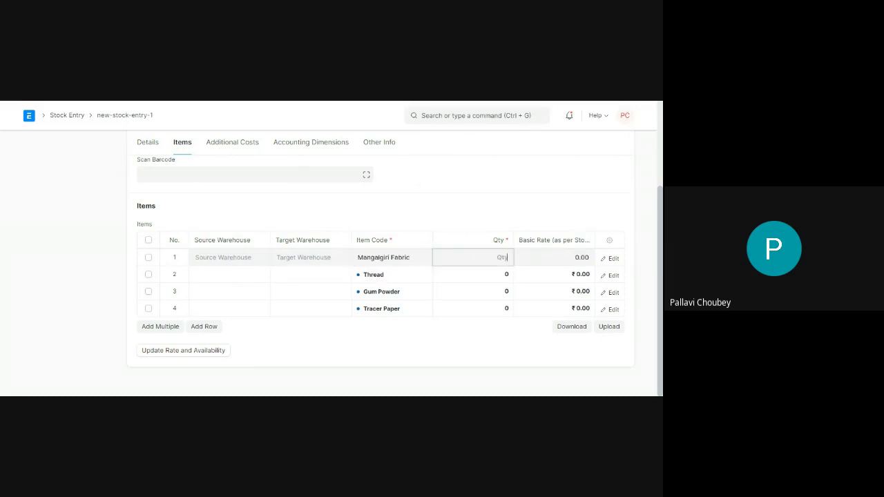
# Step: Replace the item rows with item codes and quantities: Mangalgiri Fabric 8, Thread 3, Gum Powder 10 and Tracer Paper 4
pyautogui.click(312, 104)
pyautogui.click(149, 240)
pyautogui.click(151, 327)
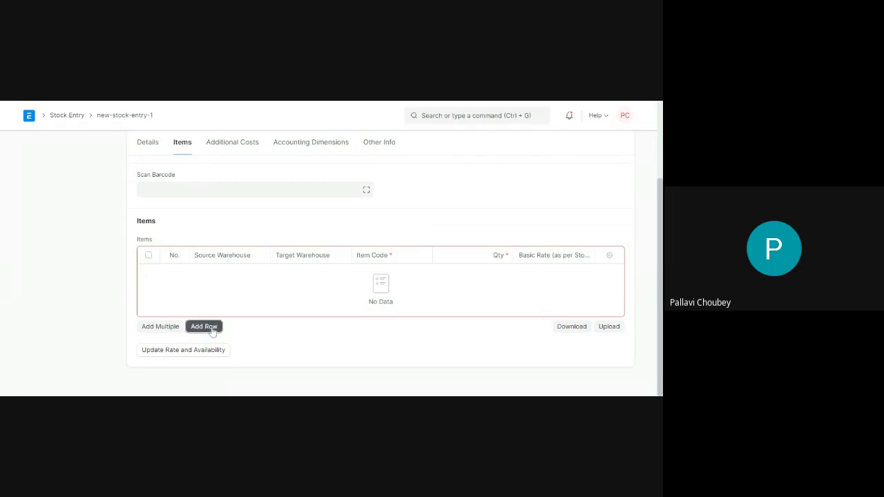
pyautogui.click(203, 326)
pyautogui.click(360, 309)
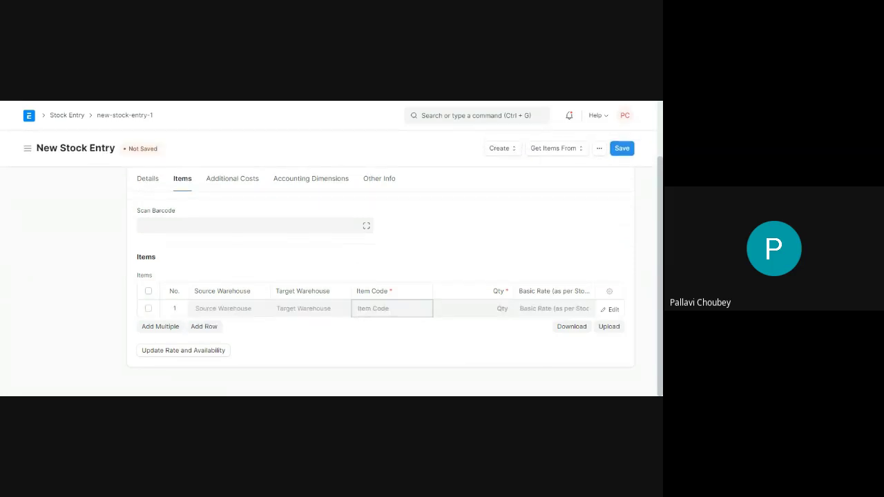
pyautogui.write('Mangalgiri Fabric\t8 Thread\t3 Gum Powder\t10 Tracer Paper\t4')
pyautogui.scroll(-1, 502, 239)
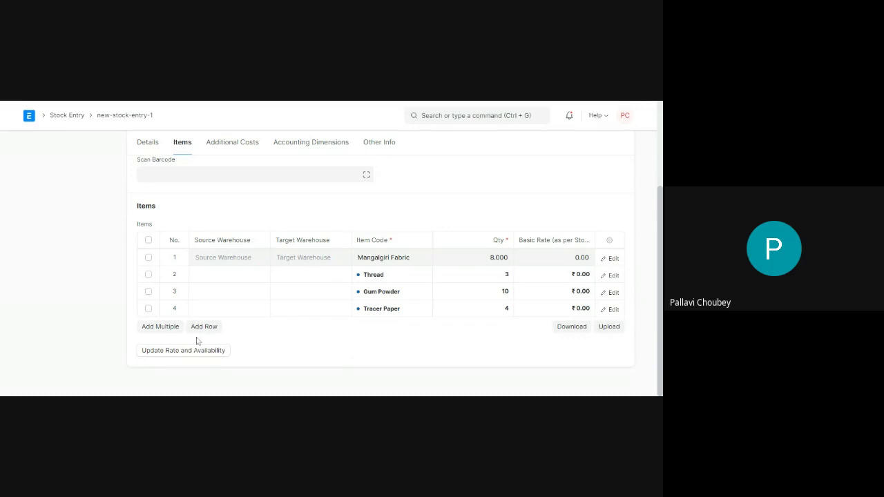
pyautogui.scroll(-1, 379, 306)
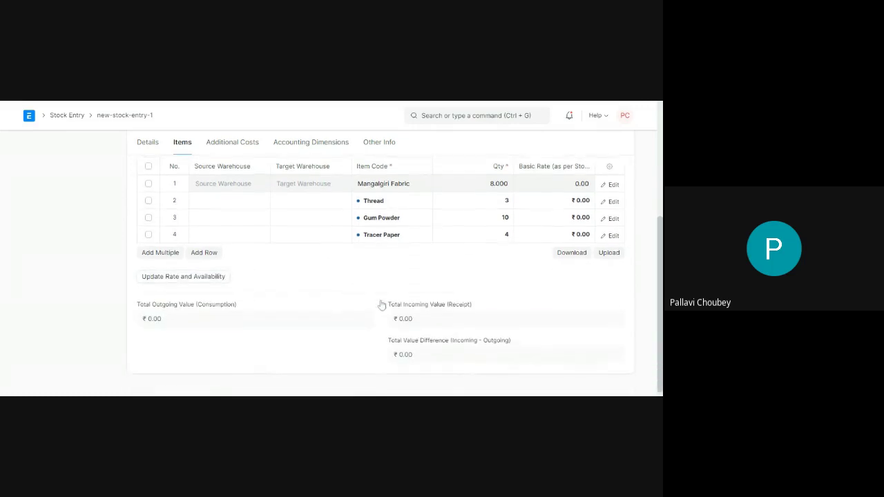
pyautogui.scroll(1, 381, 305)
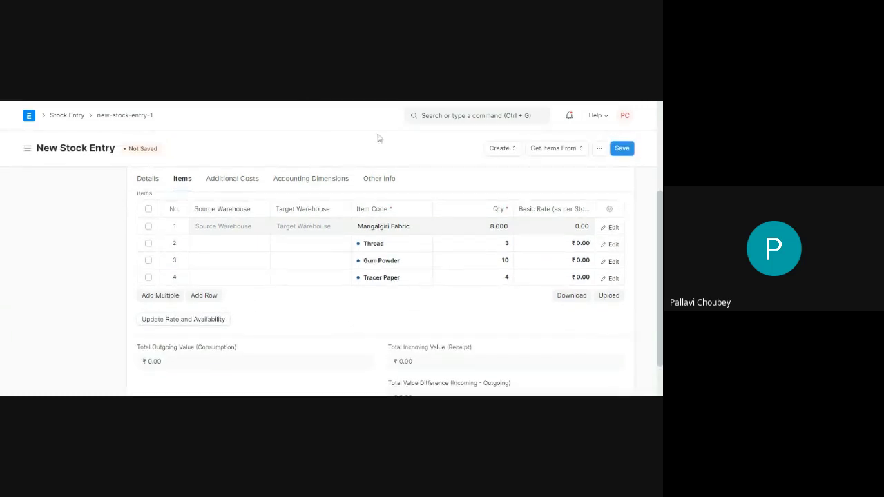
pyautogui.scroll(3, 442, 219)
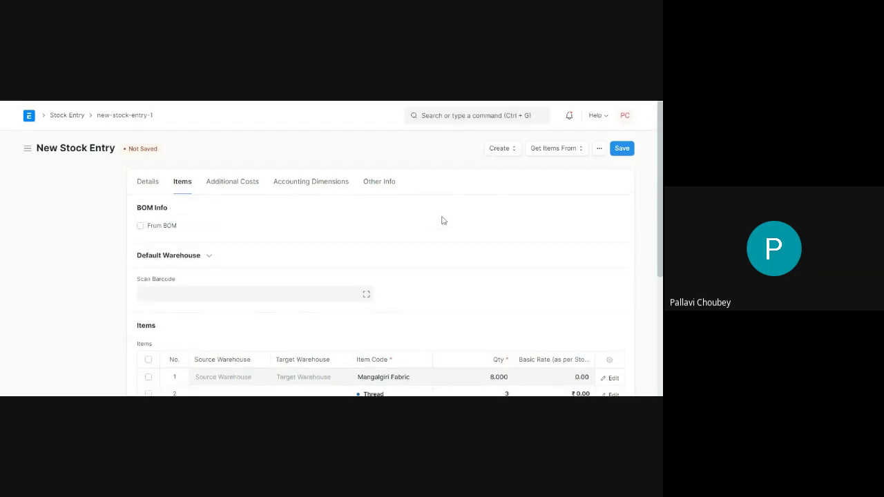
# Step: Expand the default warehouse section and try to set the default source warehouse to Stores
pyautogui.click(188, 258)
pyautogui.click(143, 288)
pyautogui.write('Stores')
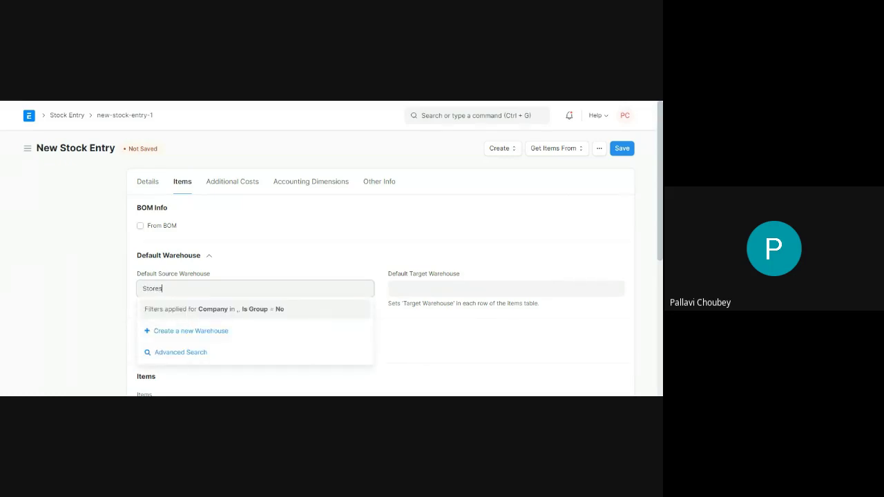
# Step: Set the stock entry's company to Fable Fashion Lifestyle Limited
pyautogui.click(148, 182)
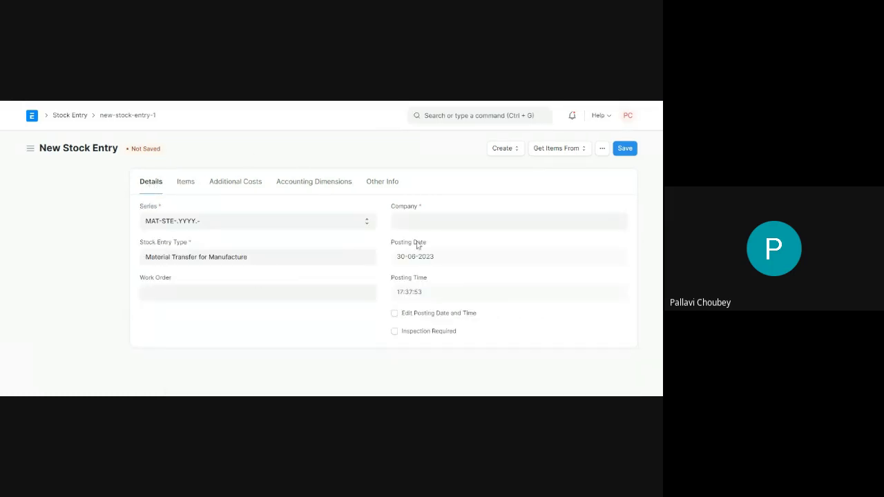
pyautogui.click(421, 221)
pyautogui.write('Mal')
pyautogui.press('BackSpace')
pyautogui.press('BackSpace')
pyautogui.press('BackSpace')
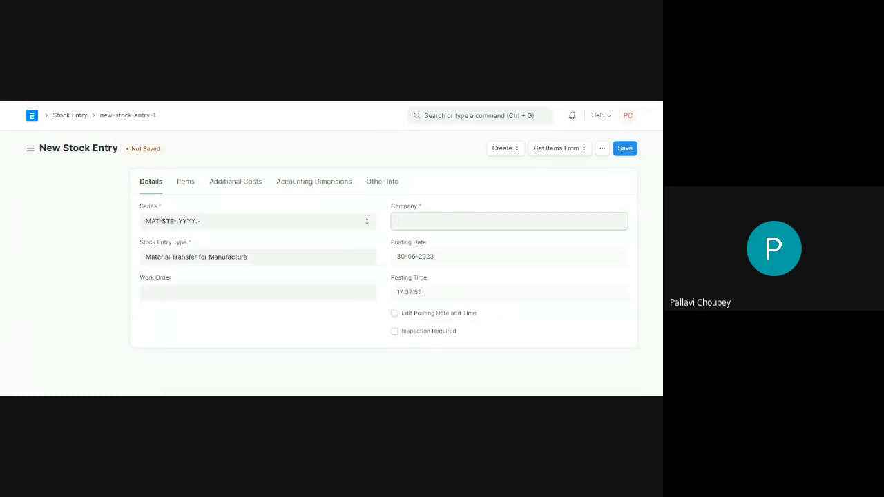
pyautogui.write('Fab')
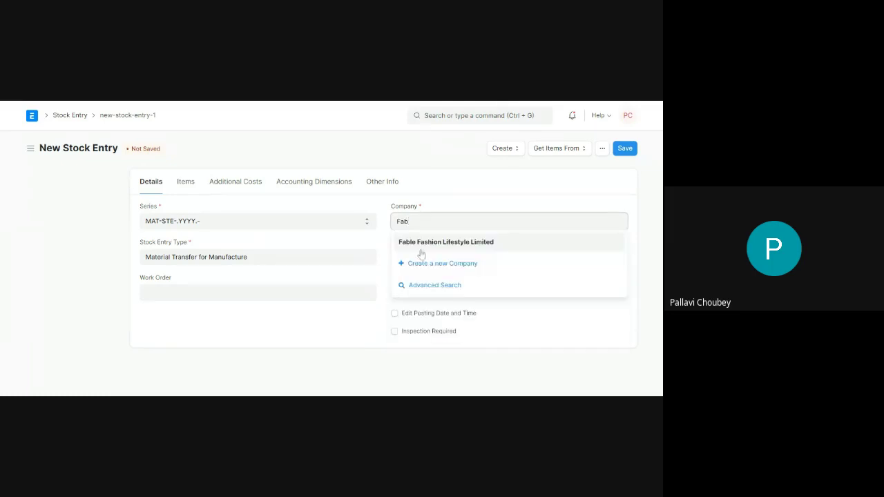
pyautogui.click(417, 246)
# Step: Set the default source warehouse for the items to Stores - FFL
pyautogui.click(189, 183)
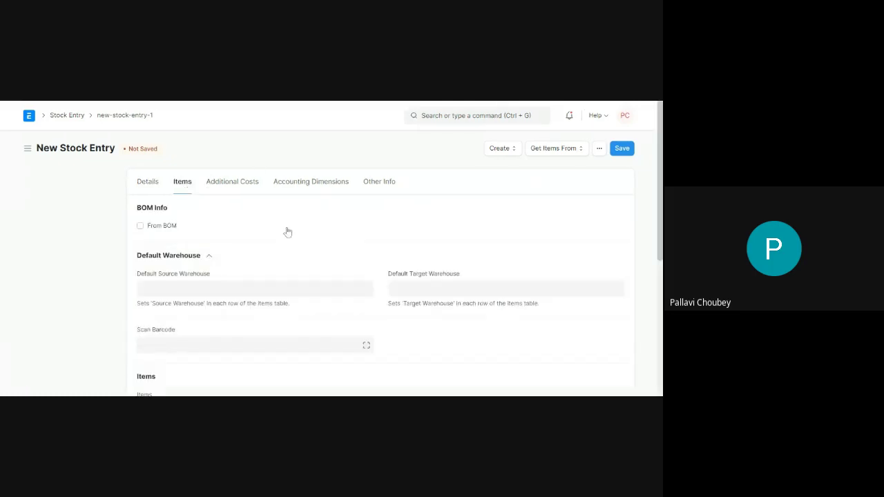
pyautogui.scroll(-2, 366, 334)
pyautogui.click(203, 209)
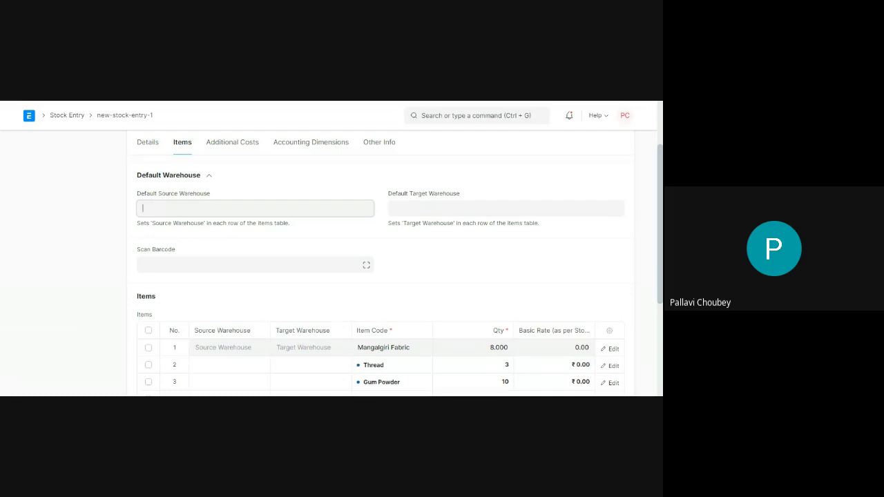
pyautogui.write('S')
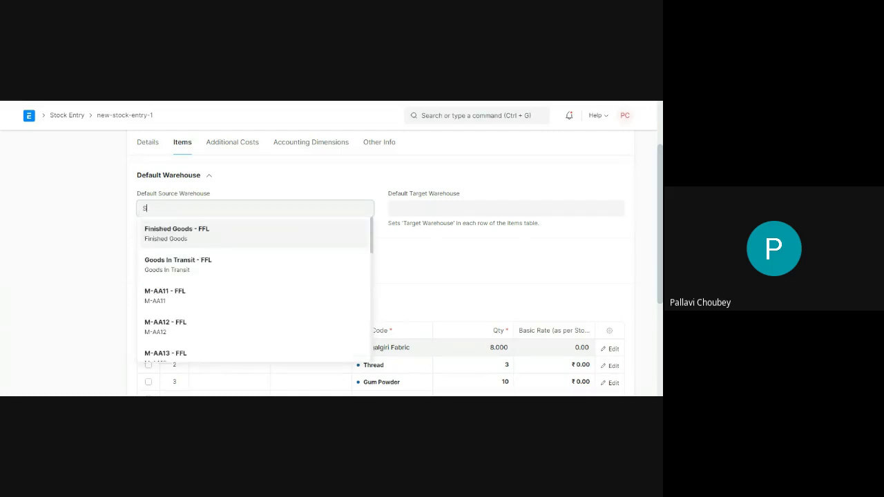
pyautogui.write('rtores')
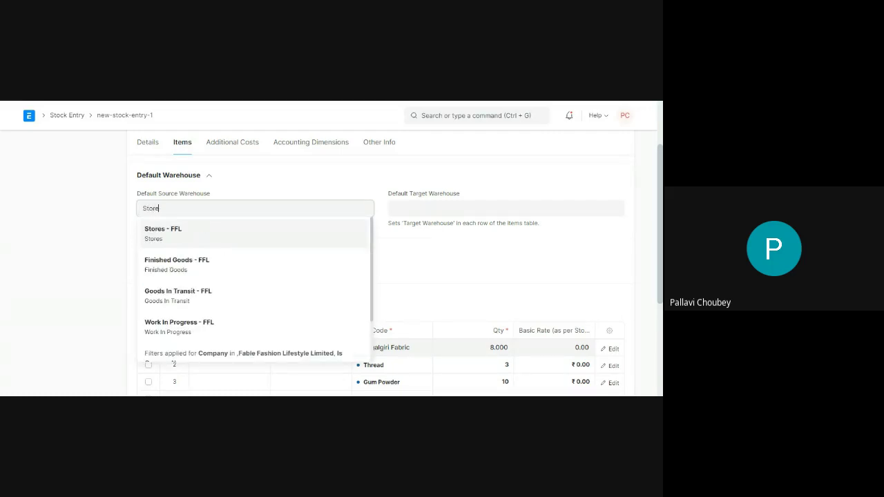
pyautogui.click(204, 234)
# Step: Set the default target warehouse to Work In Progress - FFL and check the warehouses and rates in the item rows
pyautogui.click(428, 206)
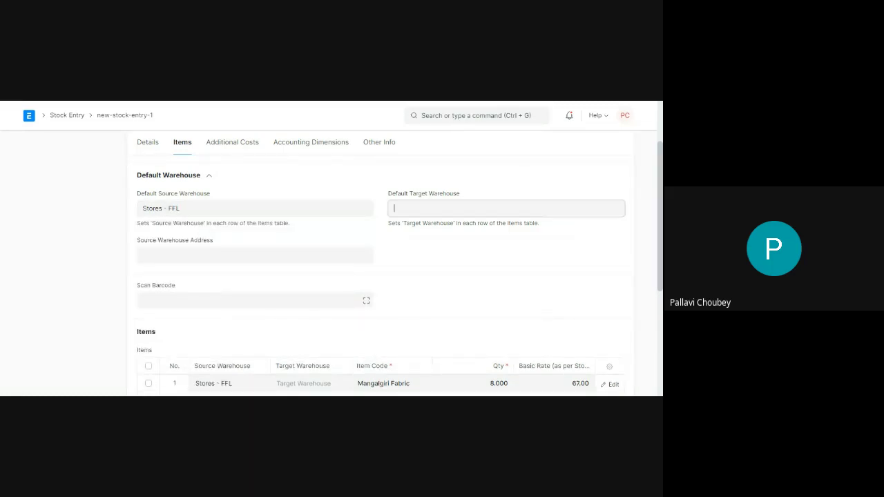
pyautogui.write('Work')
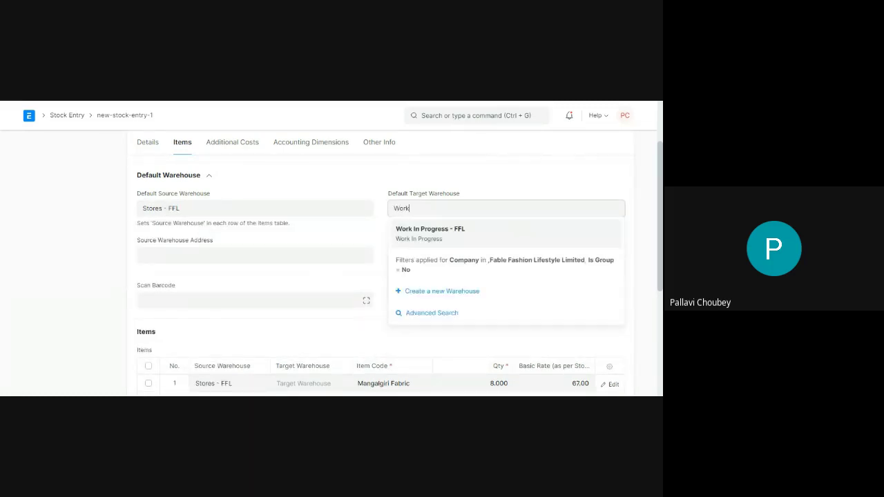
pyautogui.click(402, 232)
pyautogui.scroll(-2, 380, 278)
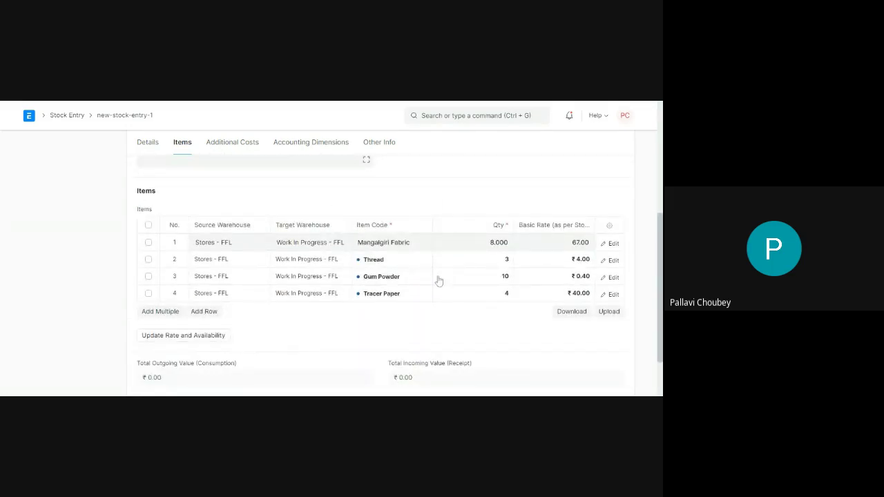
pyautogui.scroll(3, 437, 280)
pyautogui.scroll(-1, 438, 280)
pyautogui.scroll(4, 438, 281)
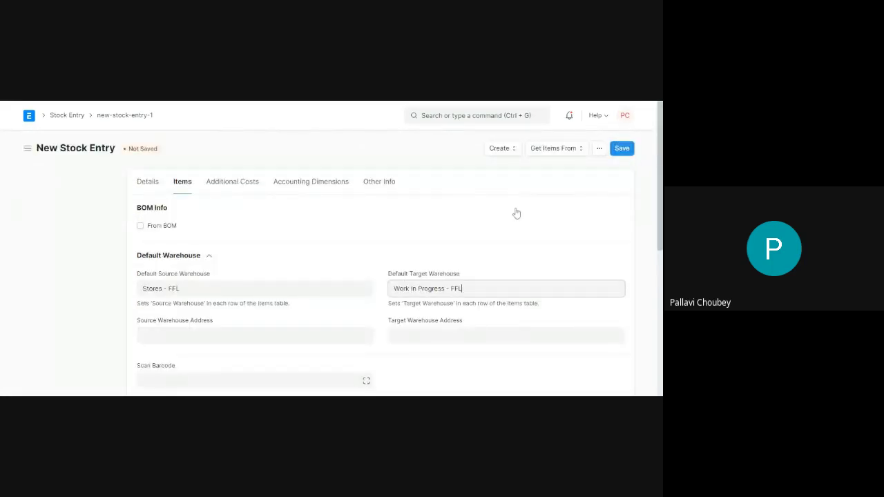
# Step: Save the stock entry and try to submit it
pyautogui.click(622, 150)
pyautogui.click(622, 150)
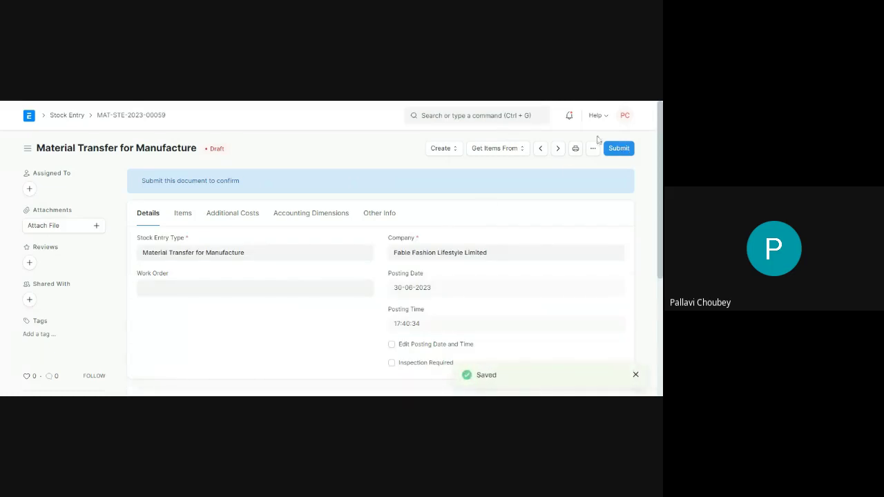
pyautogui.click(619, 149)
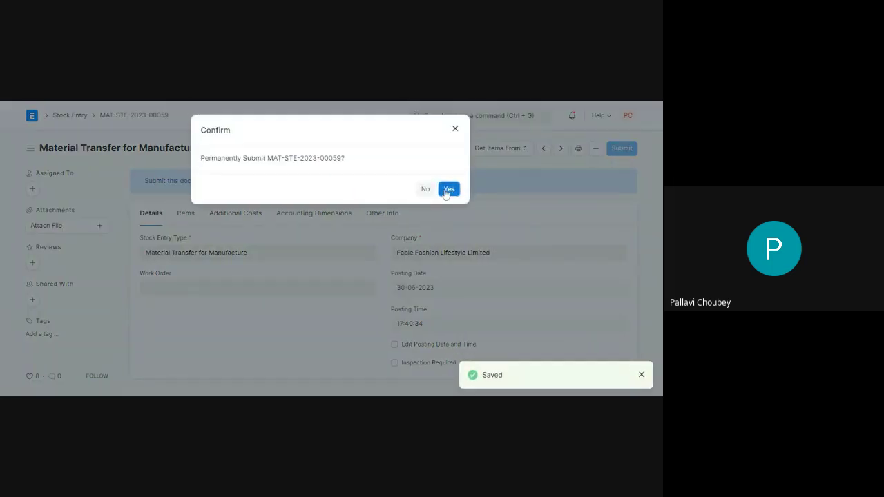
pyautogui.click(446, 191)
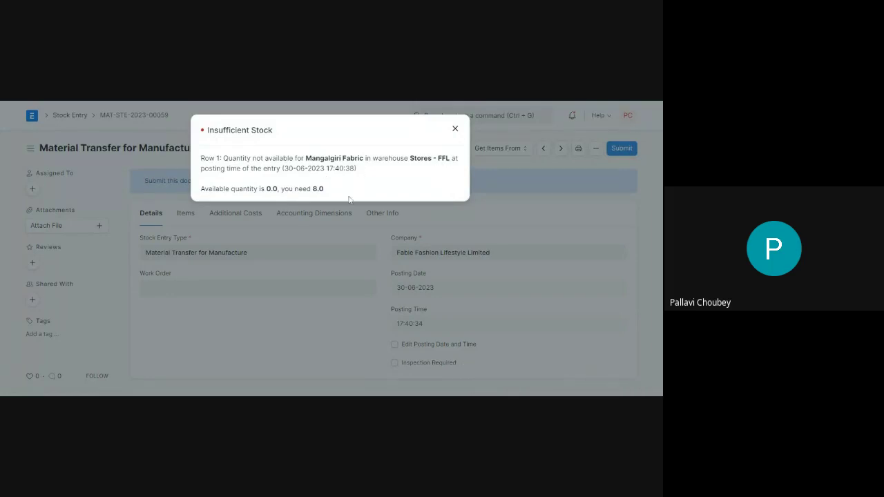
pyautogui.click(454, 130)
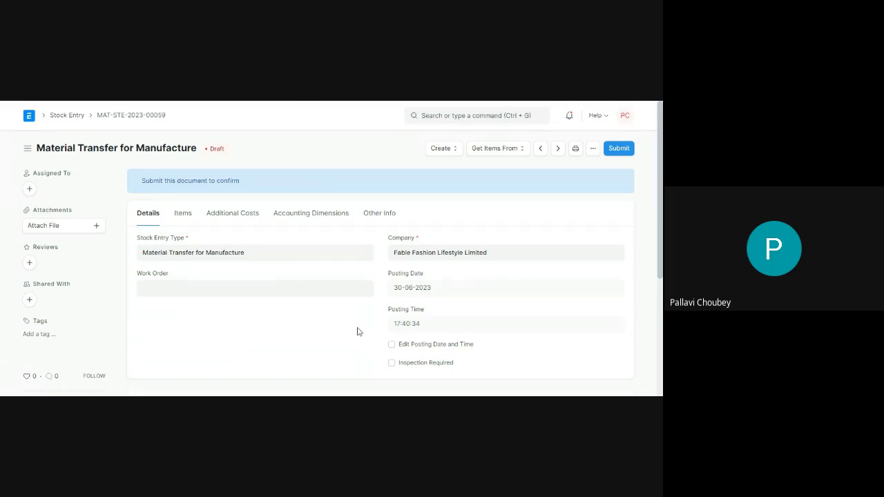
# Step: Submit the saved Material Transfer for Manufacture stock entry again and confirm the permanent submission
pyautogui.click(618, 148)
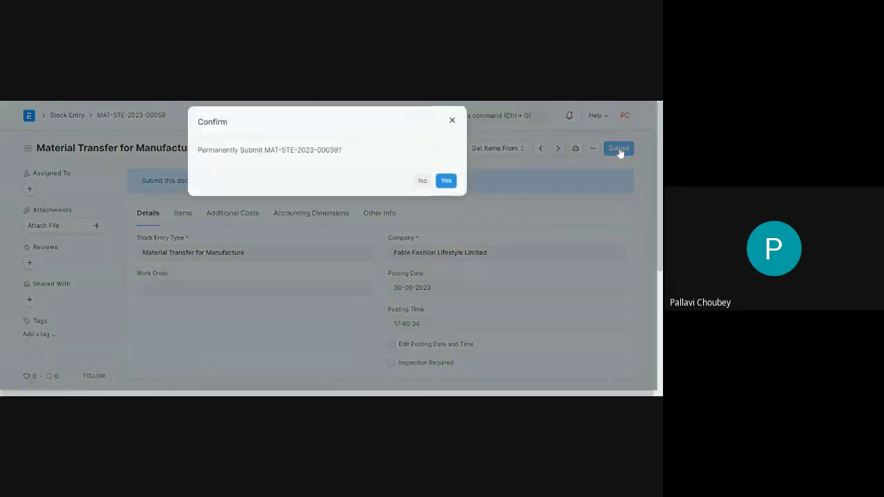
pyautogui.click(448, 189)
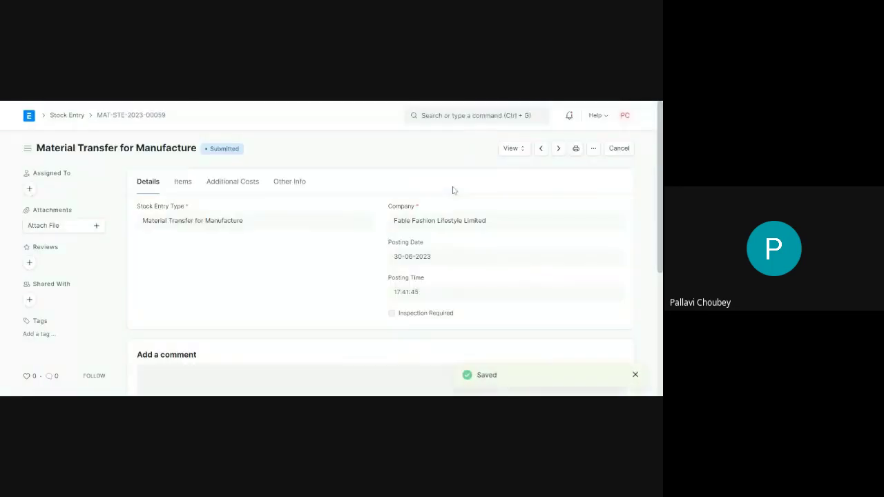
pyautogui.scroll(-3, 347, 282)
pyautogui.scroll(3, 347, 282)
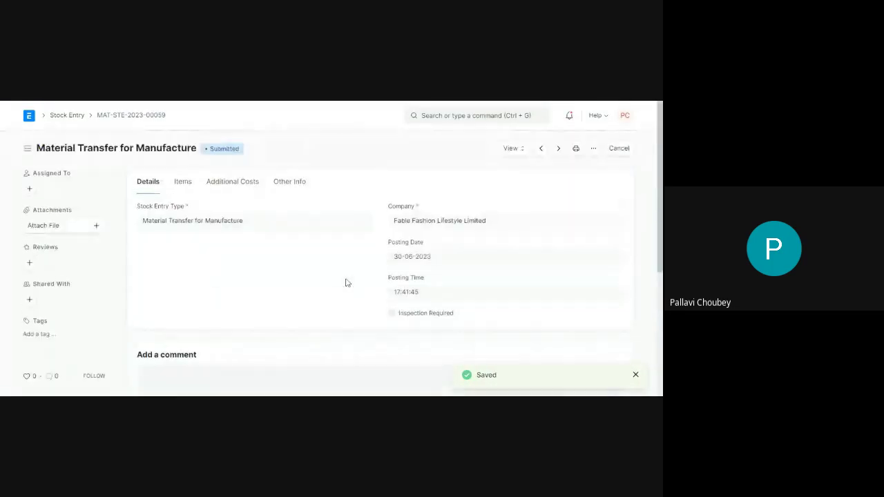
# Step: View the Stock Ledger for the submitted stock entry and return to the entry
pyautogui.click(512, 149)
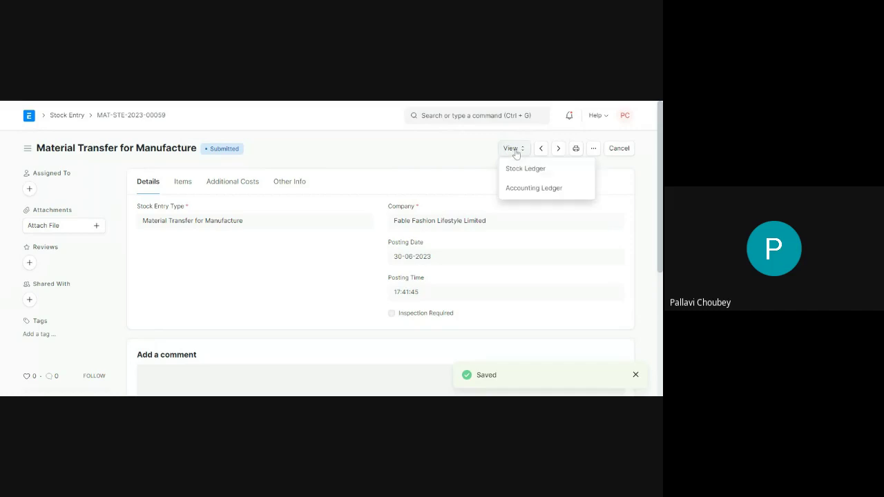
pyautogui.click(519, 167)
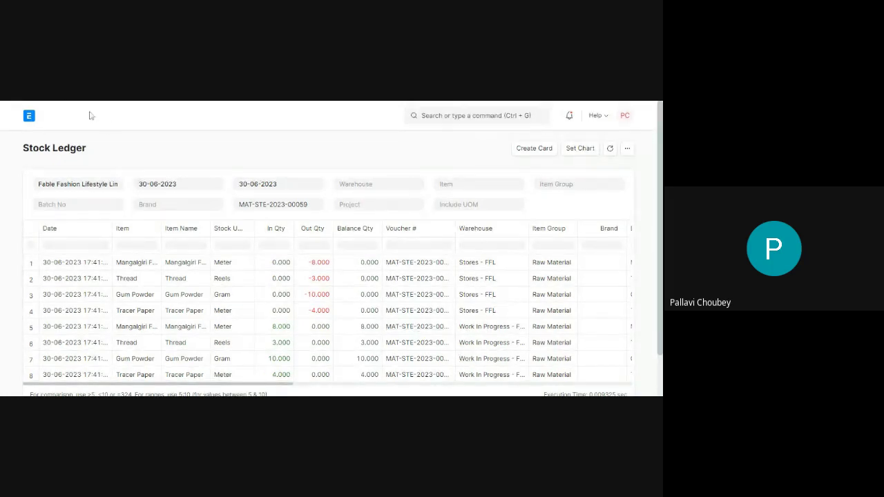
pyautogui.click(63, 100)
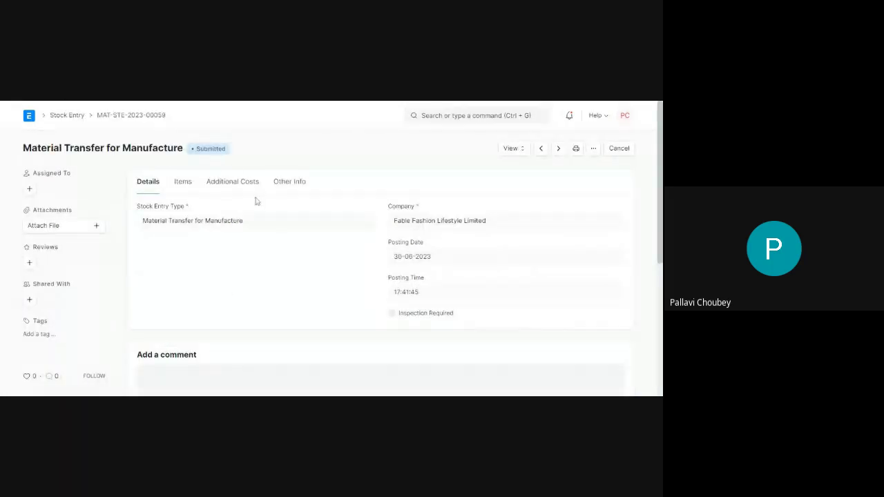
pyautogui.scroll(-1, 355, 184)
pyautogui.scroll(1, 354, 184)
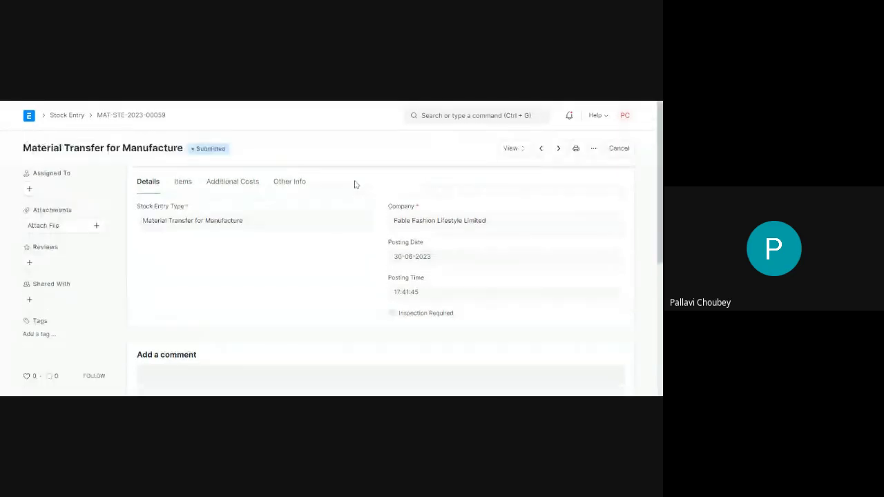
# Step: Create a new stock entry from the Stock Entry list and set its type to Manufacture
pyautogui.click(67, 117)
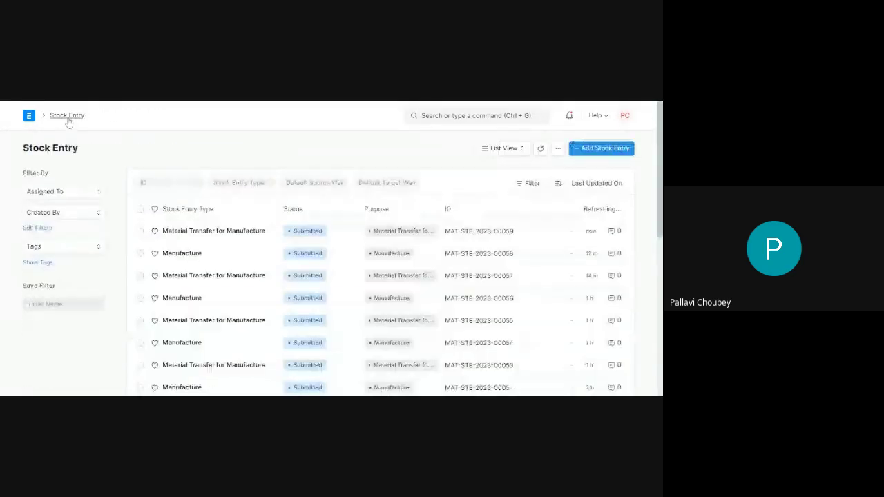
pyautogui.click(583, 148)
pyautogui.click(181, 257)
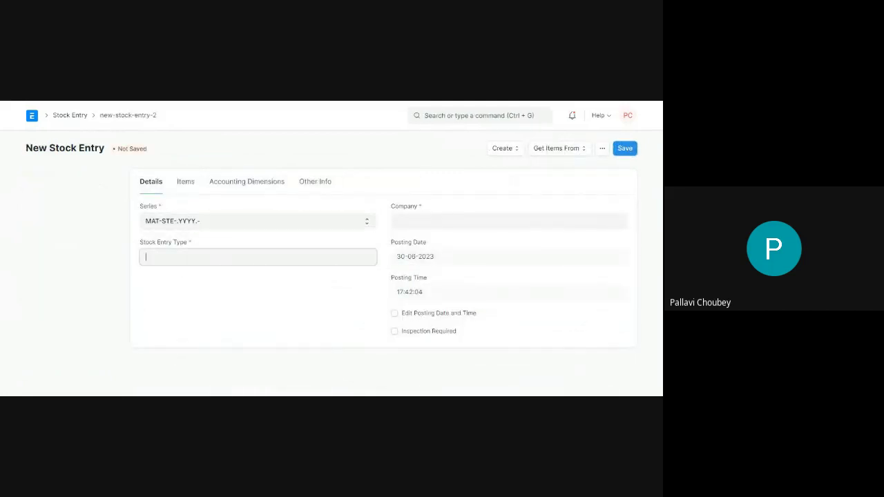
pyautogui.write('Manu')
pyautogui.click(165, 278)
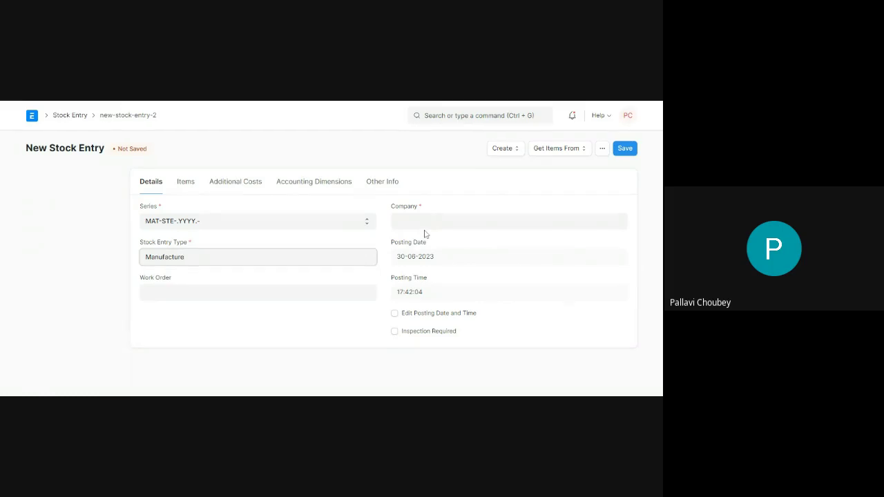
# Step: Paste the Mangalgiri Fabric, Thread, Gum Powder and Tracer Paper rows with their quantities and rates into the items table
pyautogui.click(182, 186)
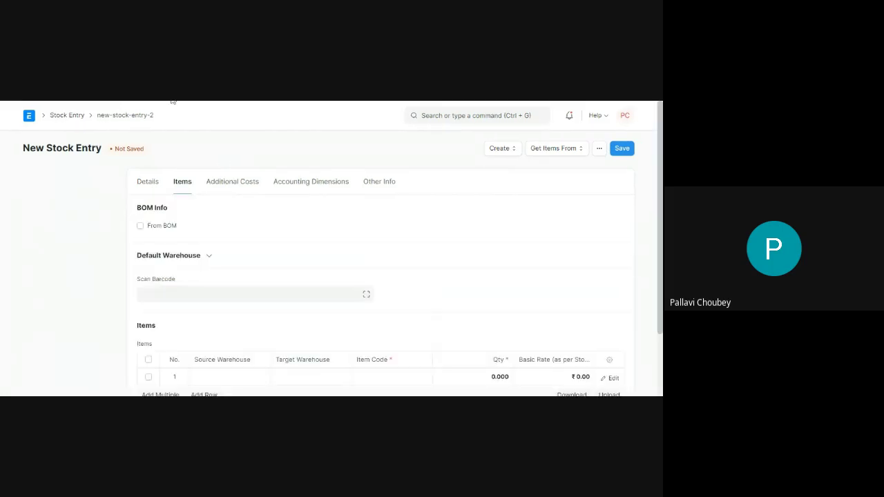
pyautogui.scroll(-2, 328, 249)
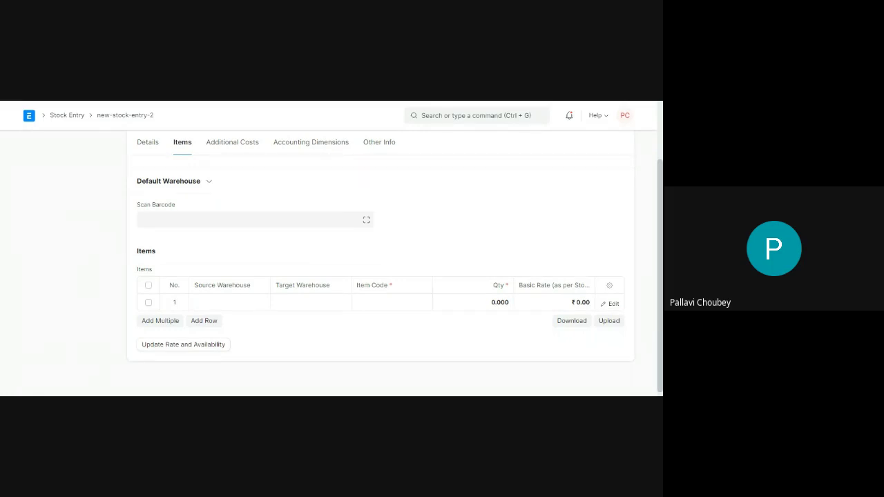
pyautogui.click(371, 307)
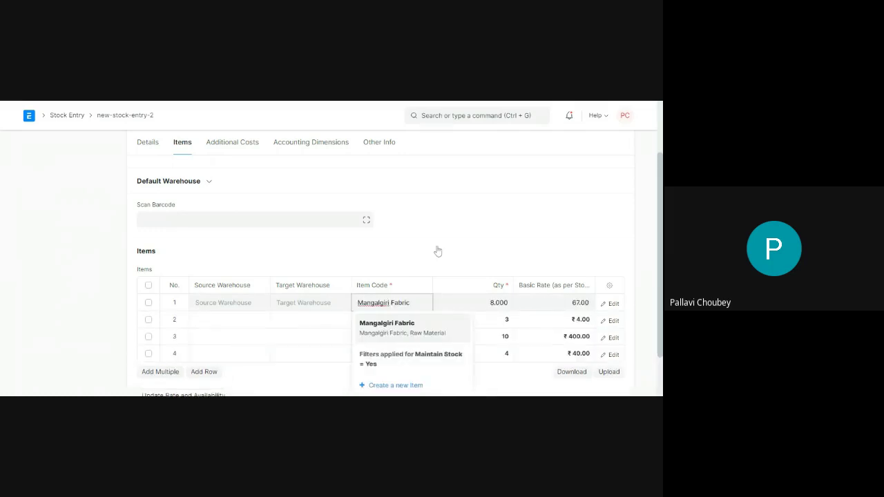
pyautogui.scroll(-1, 437, 251)
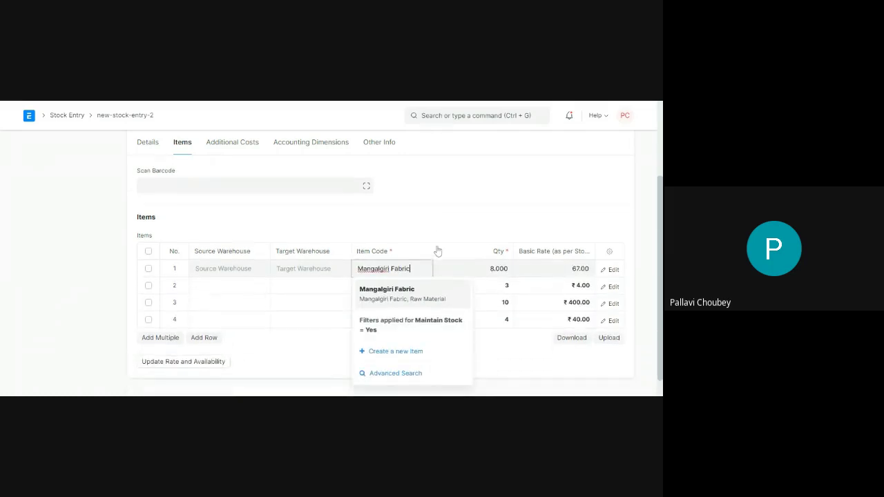
pyautogui.scroll(3, 345, 228)
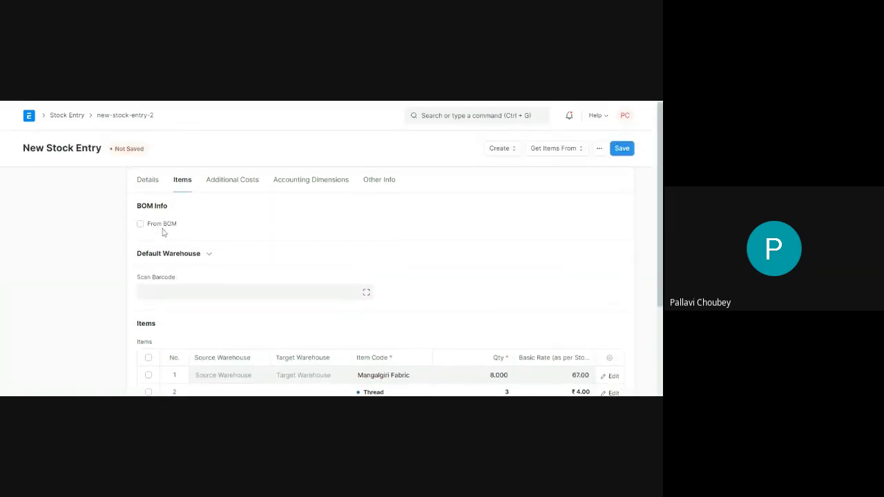
# Step: Expand the default warehouse settings and set the stock entry's company to Fable Fashion Lifestyle Limited
pyautogui.click(163, 256)
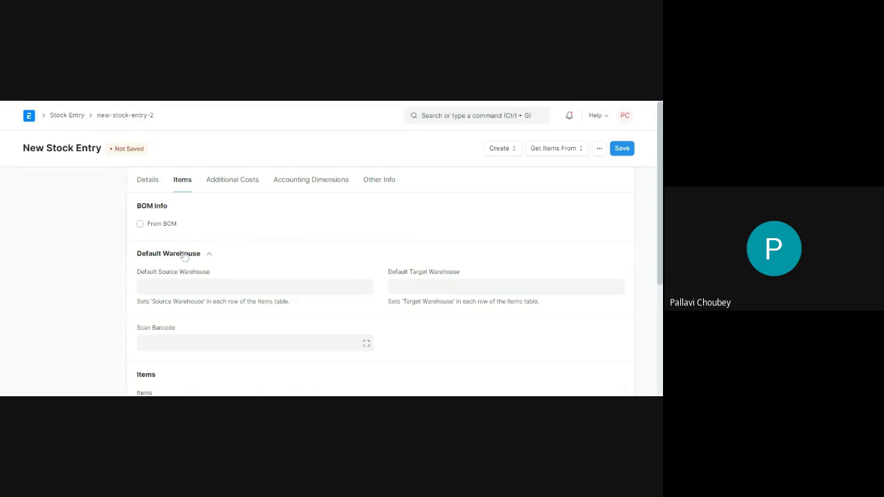
pyautogui.click(152, 184)
pyautogui.click(399, 221)
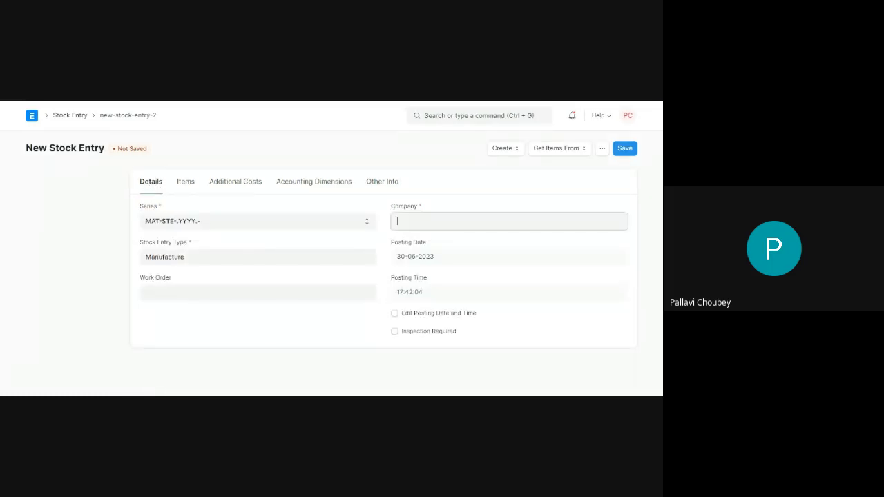
pyautogui.write('Fab')
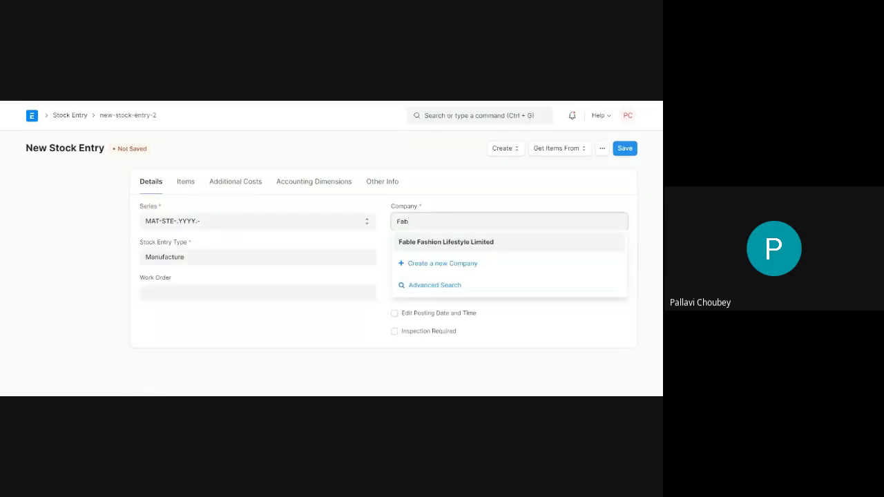
pyautogui.click(409, 243)
# Step: Set the default source warehouse to Work In Progress - FFL and the default target warehouse to Finished Goods - FFL
pyautogui.click(185, 183)
pyautogui.click(200, 288)
pyautogui.write('Work')
pyautogui.click(161, 323)
pyautogui.press('Tab')
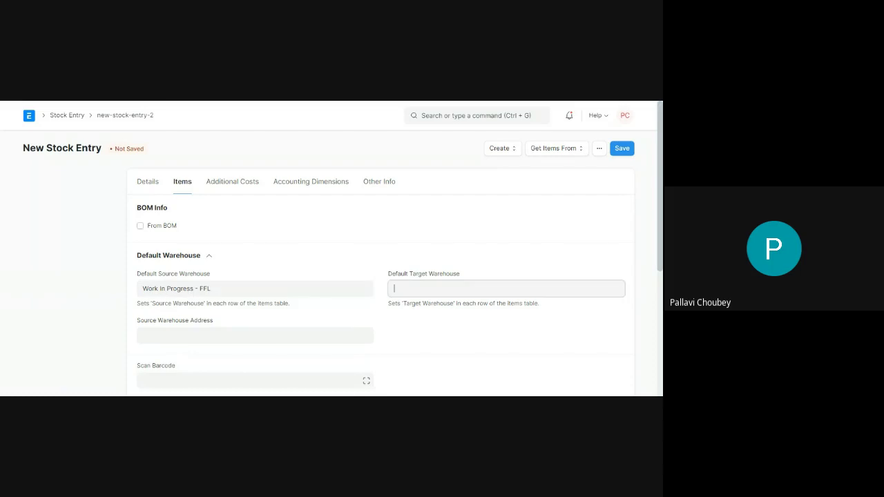
pyautogui.write('Fini')
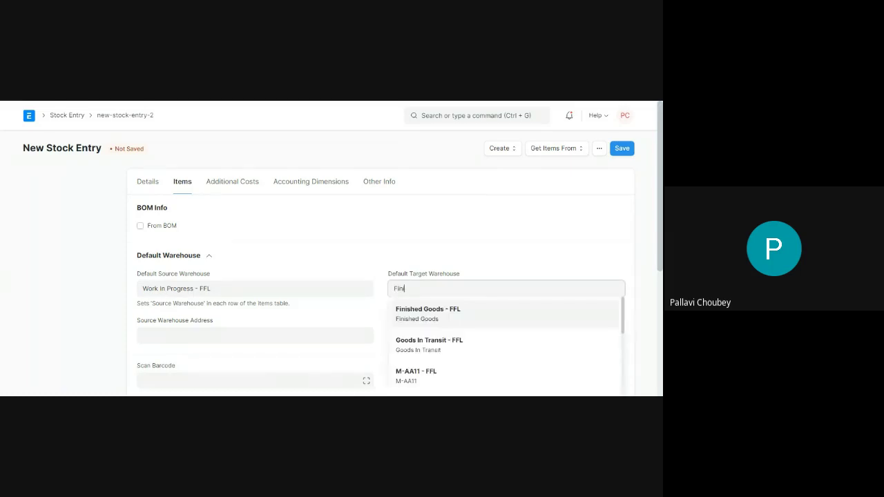
pyautogui.write('n')
pyautogui.press('Return')
pyautogui.scroll(-3, 305, 332)
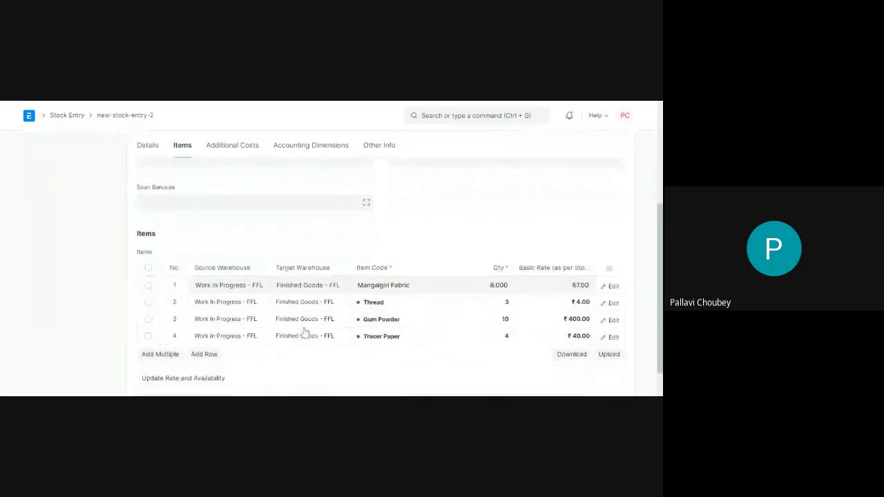
# Step: Add a fifth row to the items table and clear its source warehouse
pyautogui.click(204, 316)
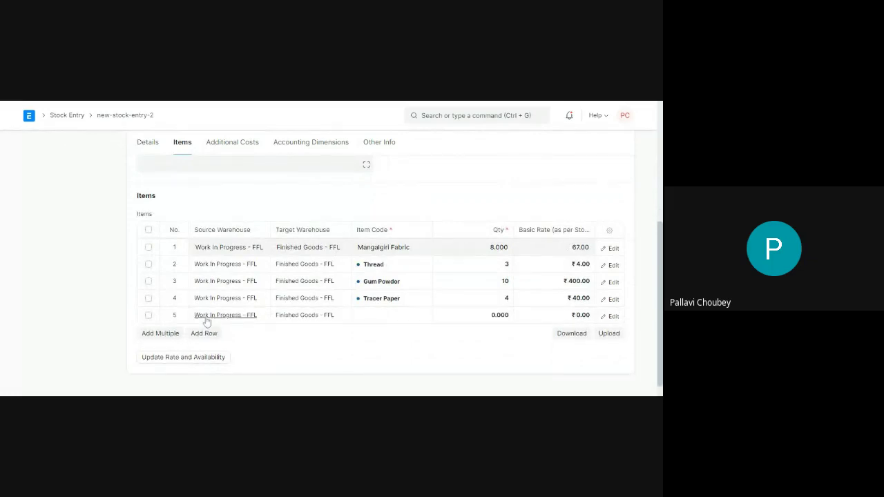
pyautogui.tripleClick(263, 321)
pyautogui.press('BackSpace')
pyautogui.click(387, 315)
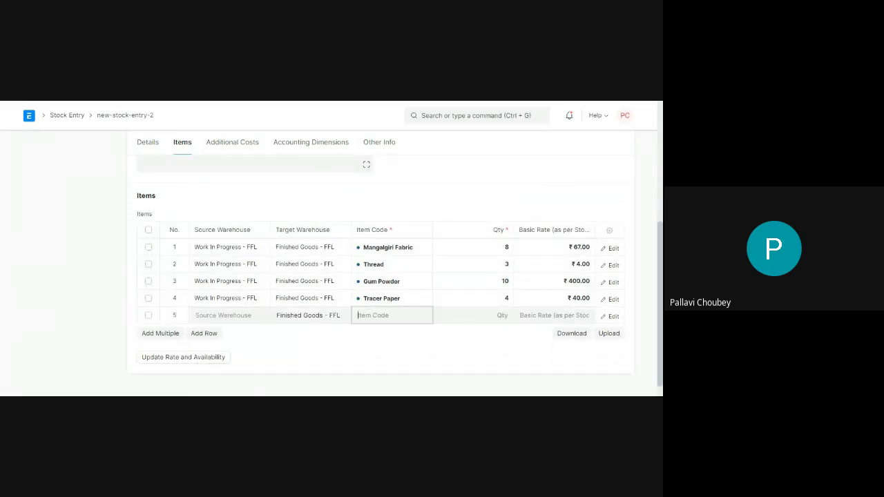
pyautogui.press('Escape')
# Step: Copy the name Applique Jacket Sample Medium Size from the Biscuit Manufacturing - Raw Materials spreadsheet into the fifth row's item code
pyautogui.hotkey('alt', 'Tab')
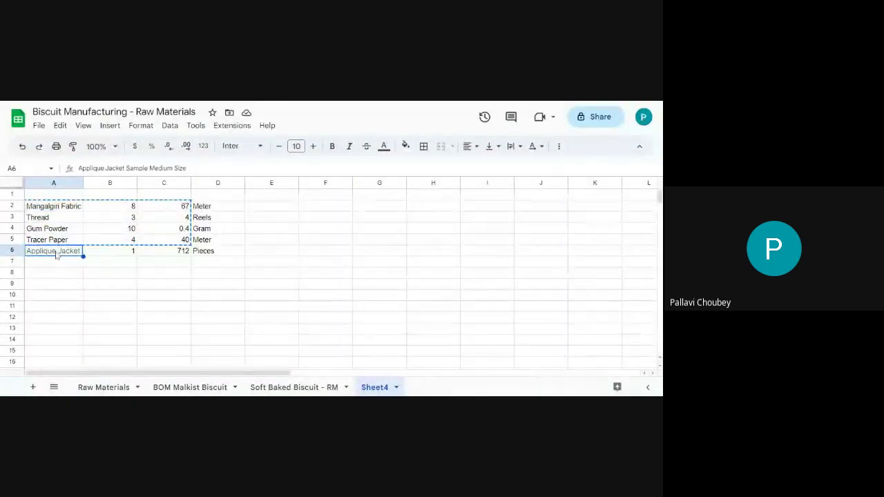
pyautogui.tripleClick(169, 168)
pyautogui.hotkey('ctrl', 'c')
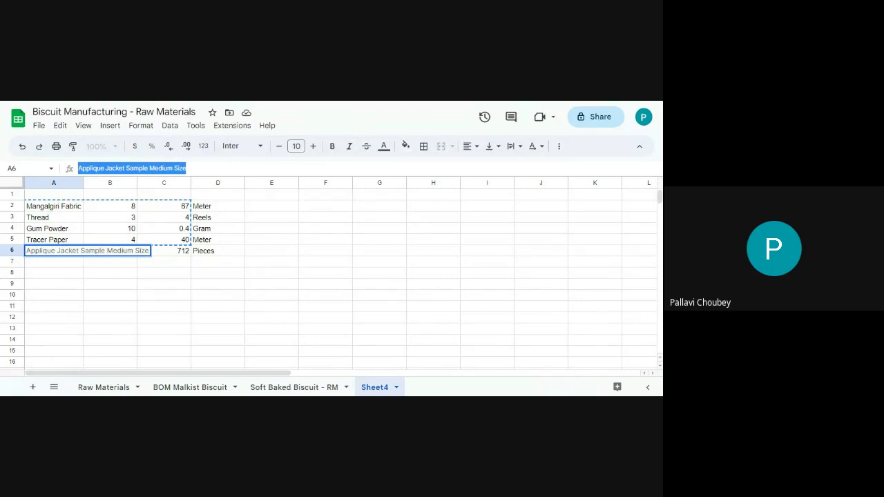
pyautogui.hotkey('alt', 'Tab')
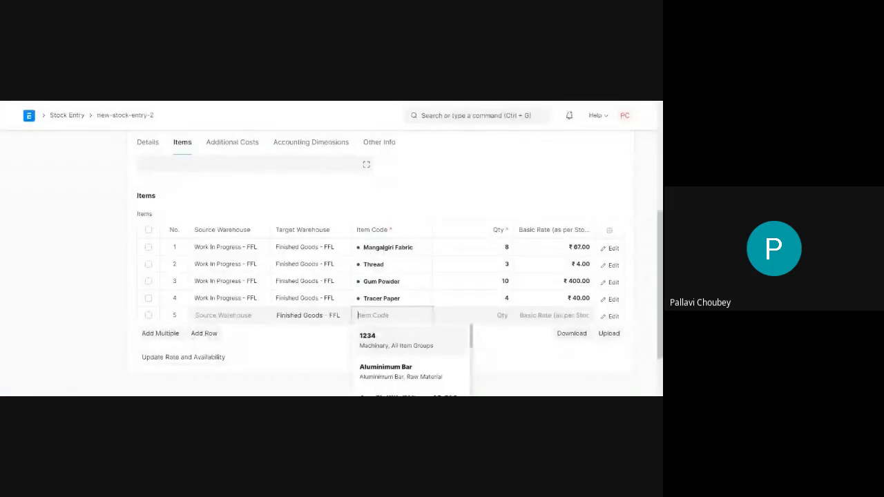
pyautogui.hotkey('ctrl', 'v')
pyautogui.click(517, 367)
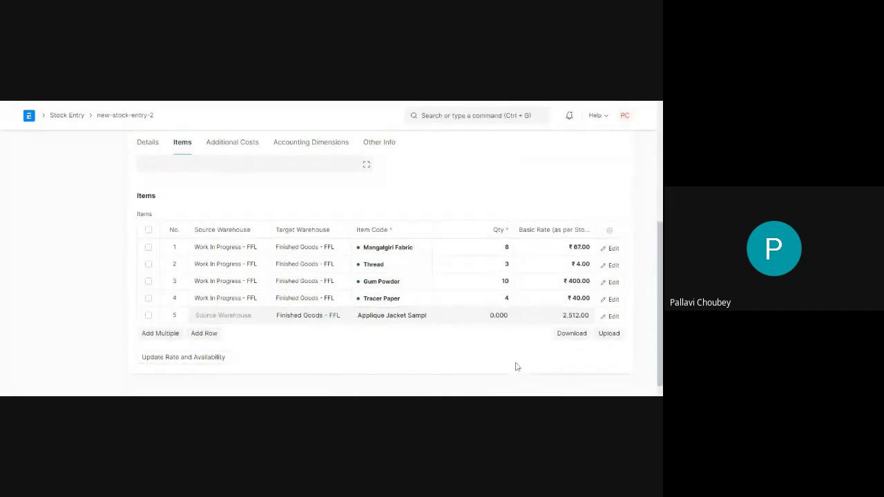
# Step: Set the Applique Jacket row's quantity to 1 and mark it as a finished item
pyautogui.click(506, 314)
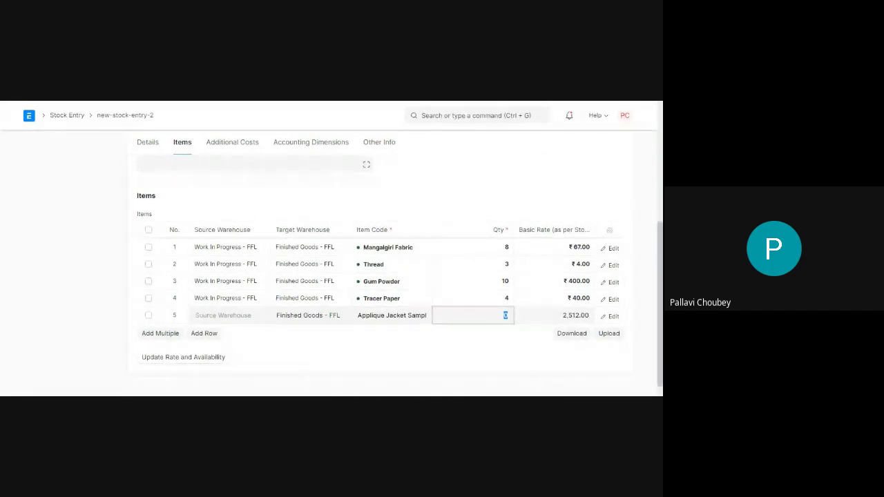
pyautogui.write('1')
pyautogui.click(472, 345)
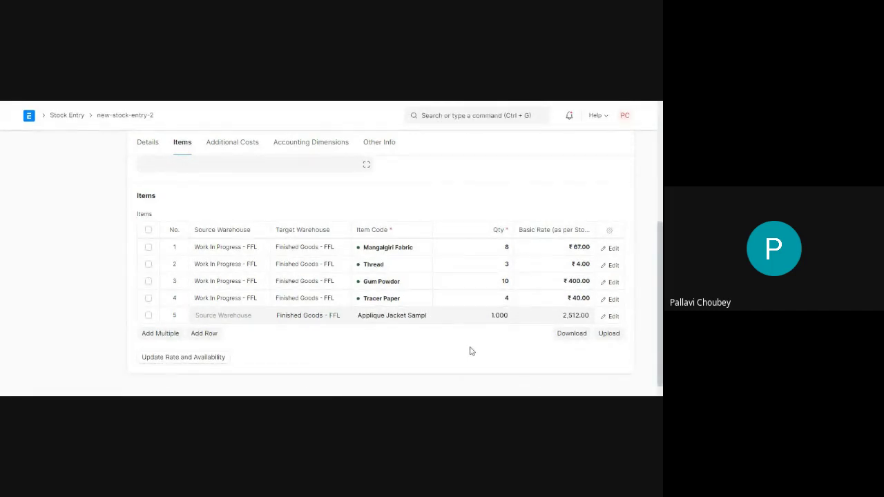
pyautogui.click(613, 317)
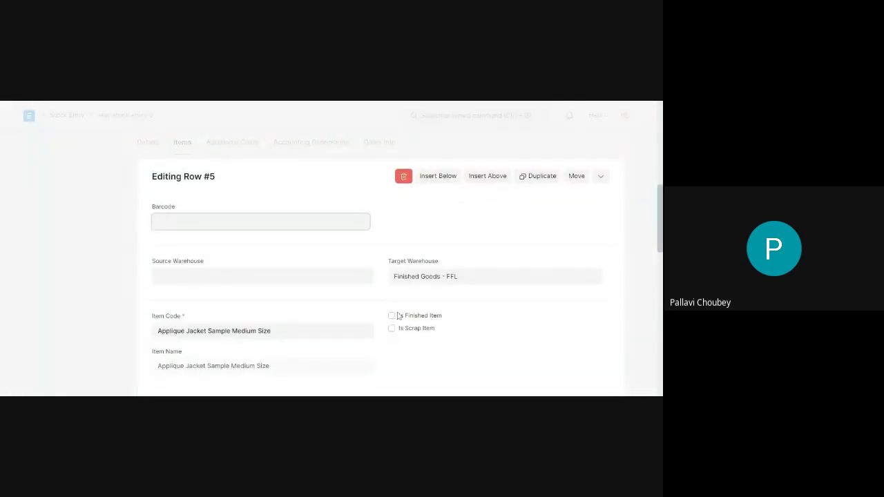
pyautogui.click(392, 316)
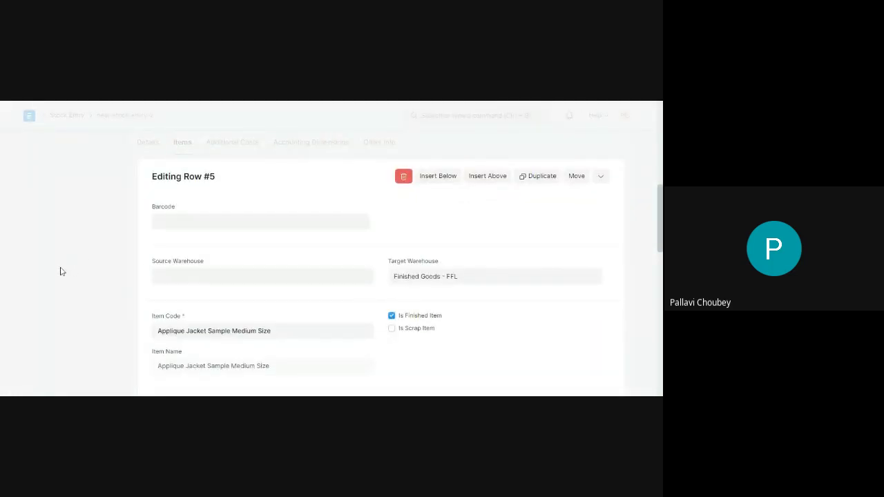
pyautogui.click(60, 271)
# Step: Save the Manufacture stock entry, submit it and confirm the submission
pyautogui.click(621, 145)
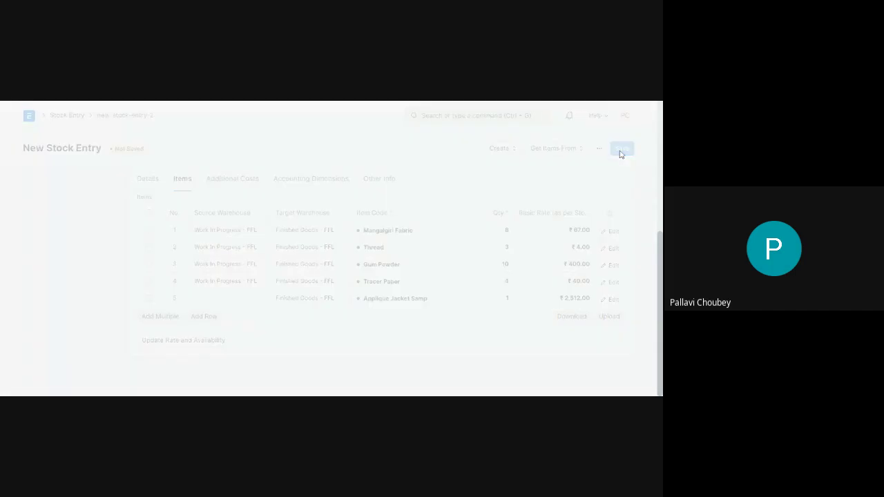
pyautogui.click(619, 149)
pyautogui.click(447, 180)
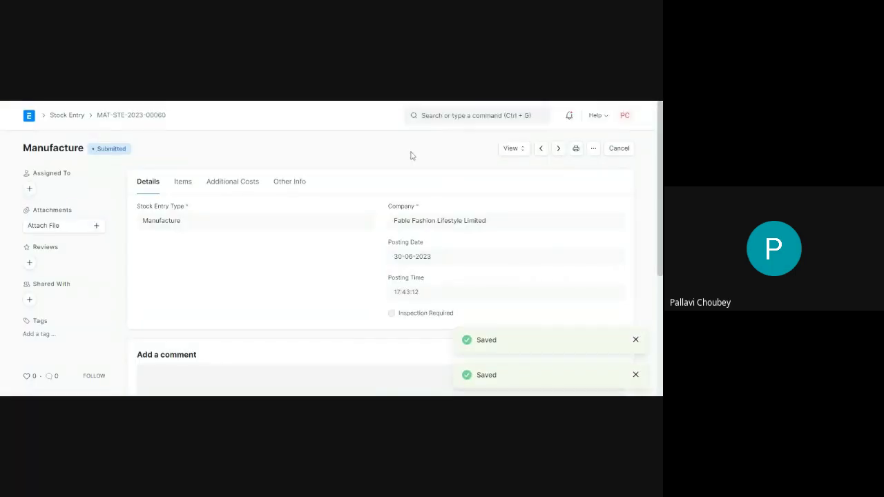
# Step: View the Stock Ledger rows of the submitted Manufacture entry and return to the entry
pyautogui.click(511, 148)
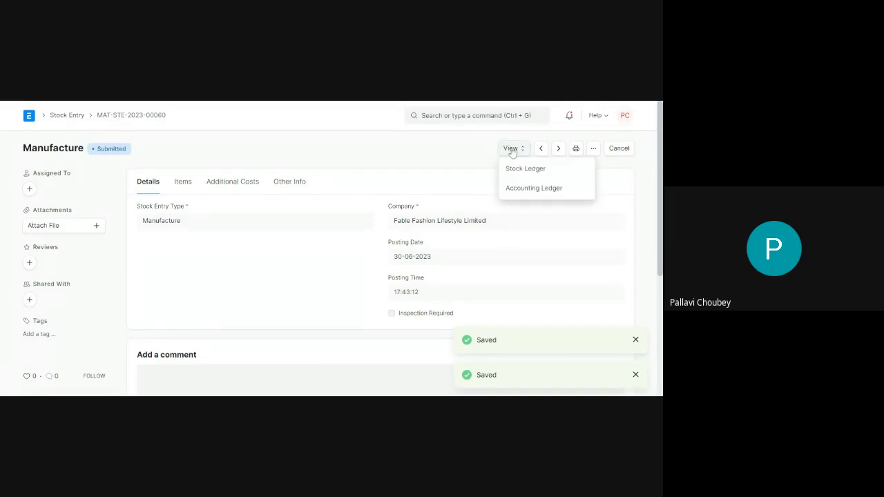
pyautogui.click(531, 175)
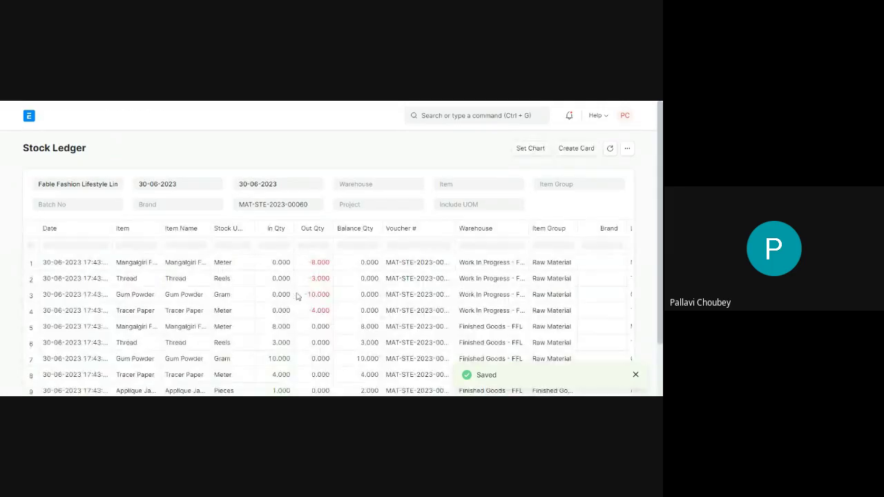
pyautogui.scroll(-1, 297, 295)
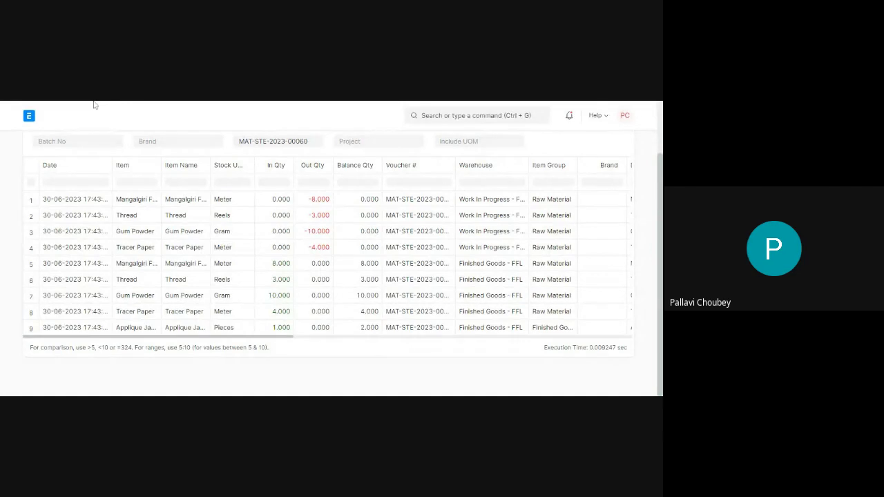
pyautogui.hotkey('alt', 'Left')
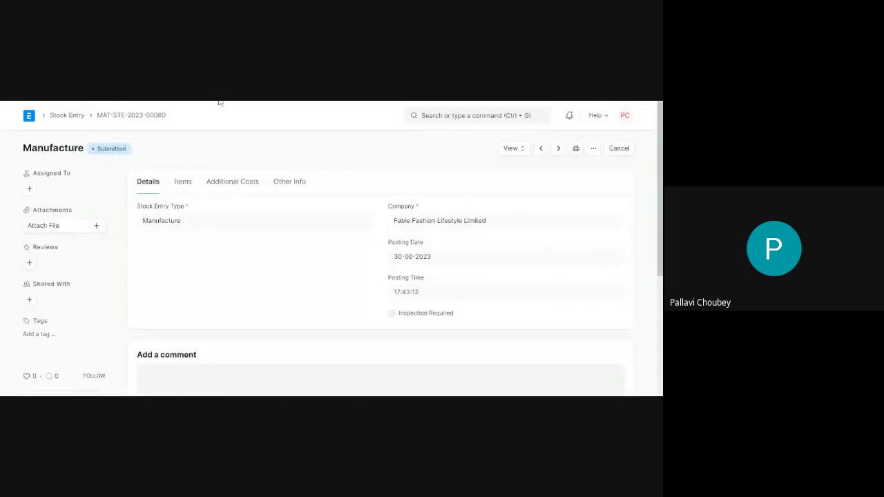
pyautogui.hotkey('alt', 'Tab')
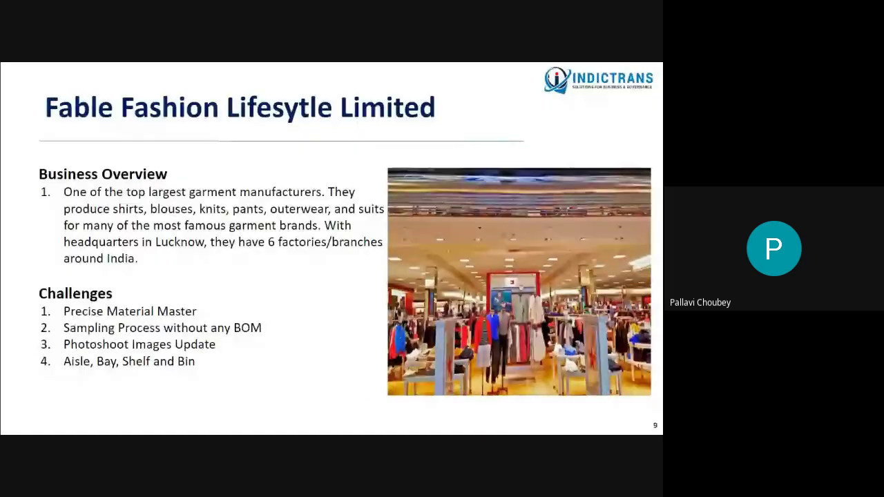
pyautogui.click(276, 274)
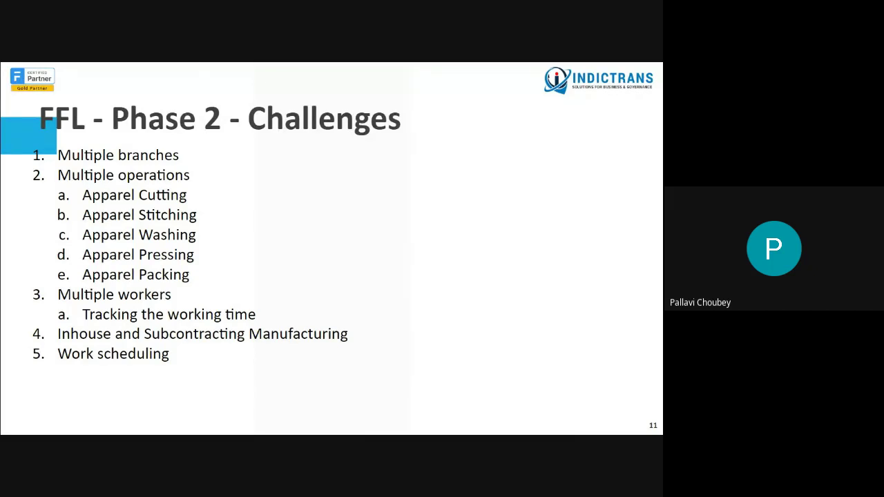
# Step: Switch back to ERPNext, search for Branch and open the Branch list
pyautogui.hotkey('alt', 'Tab')
pyautogui.hotkey('ctrl', 'g')
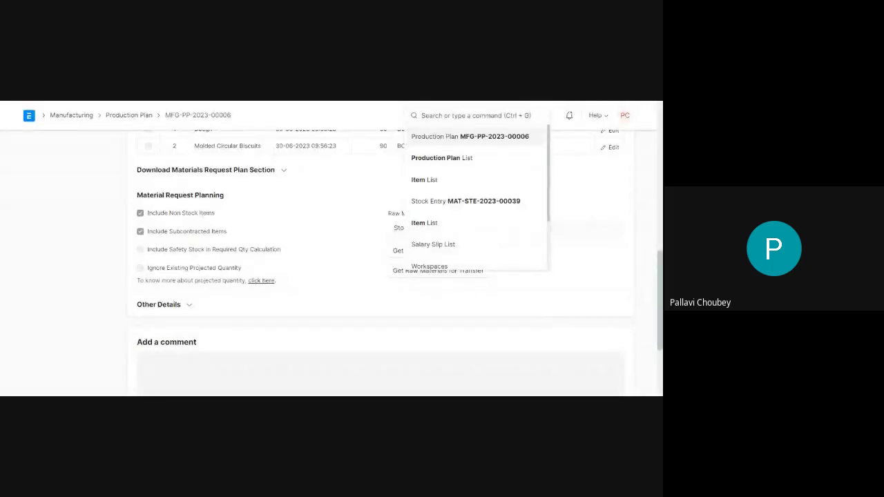
pyautogui.write('Branch')
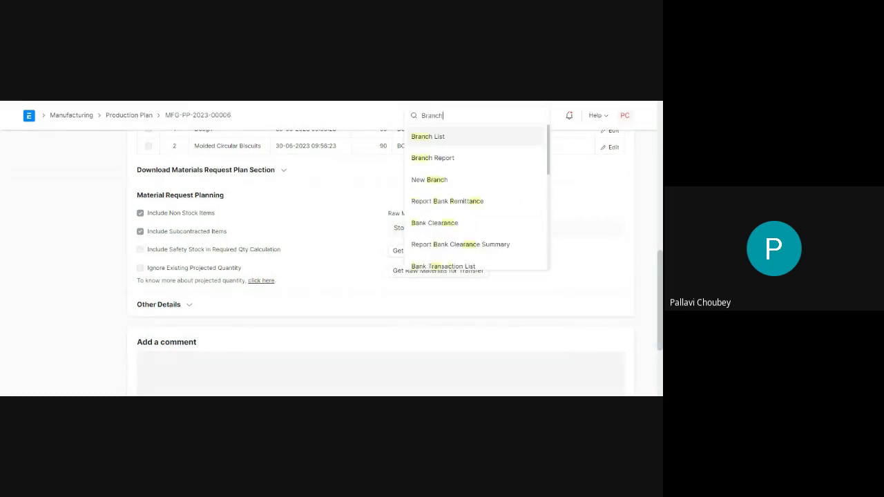
pyautogui.click(430, 137)
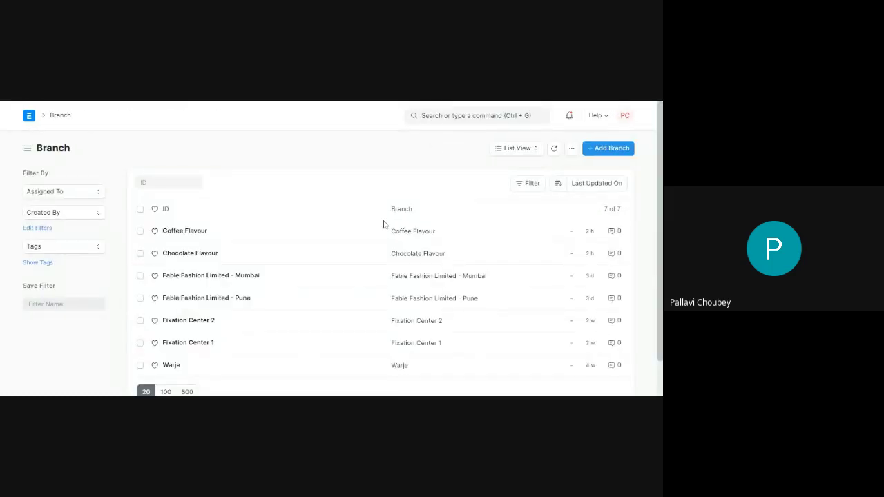
# Step: Search for Warehouse, open the Warehouse list and switch it to the Tree view
pyautogui.scroll(-1, 346, 363)
pyautogui.scroll(1, 417, 302)
pyautogui.click(468, 115)
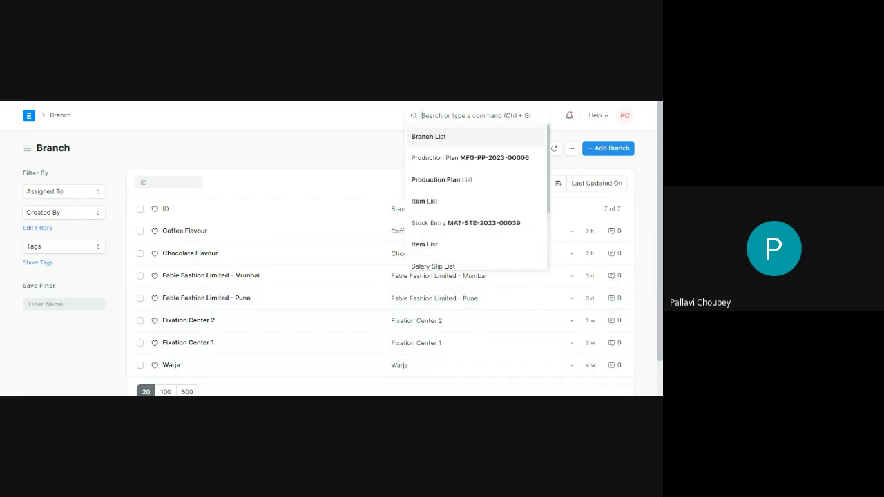
pyautogui.write('Warehouse')
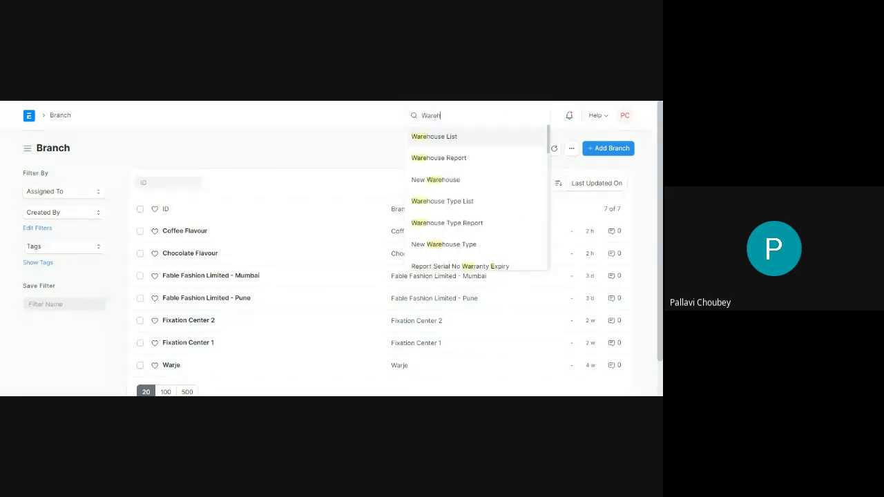
pyautogui.click(422, 138)
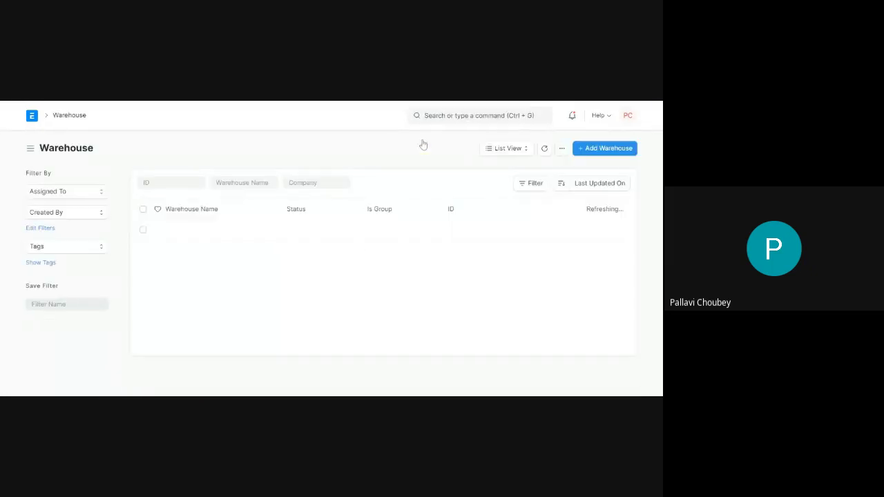
pyautogui.click(506, 149)
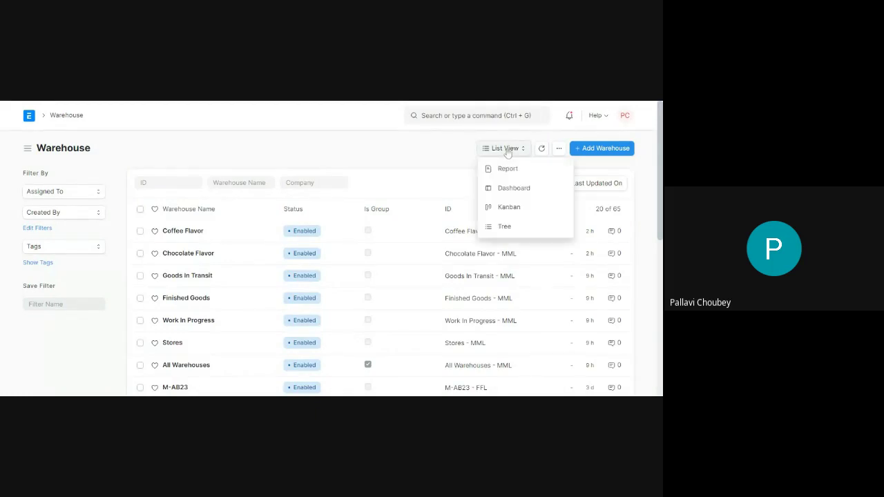
pyautogui.click(500, 229)
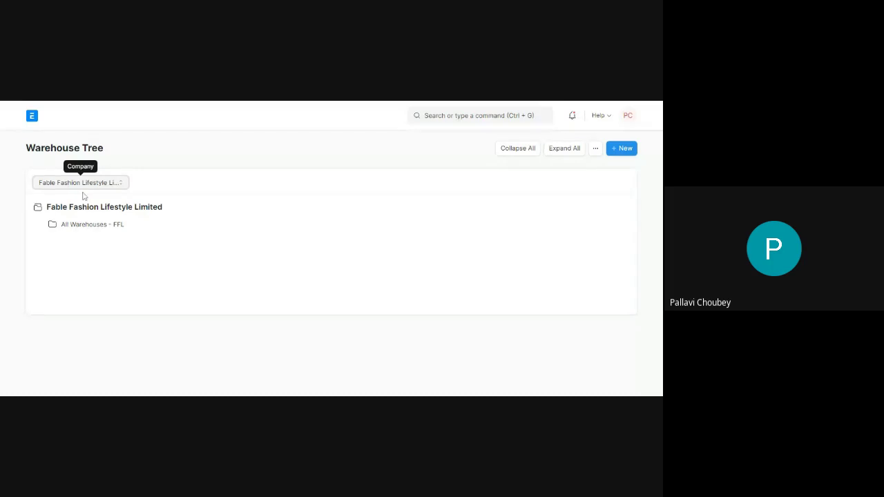
# Step: Expand All Warehouses - FFL and its FFL - Mumbai group in the warehouse tree to view the bins
pyautogui.click(83, 230)
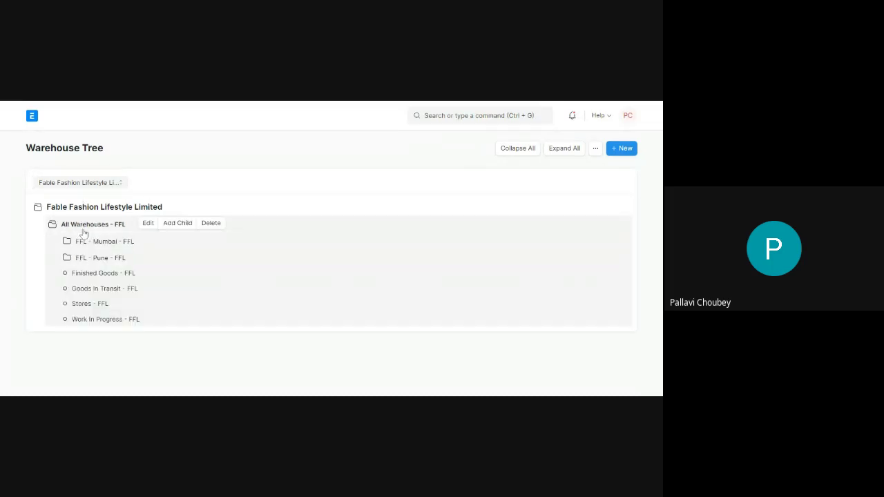
pyautogui.click(83, 244)
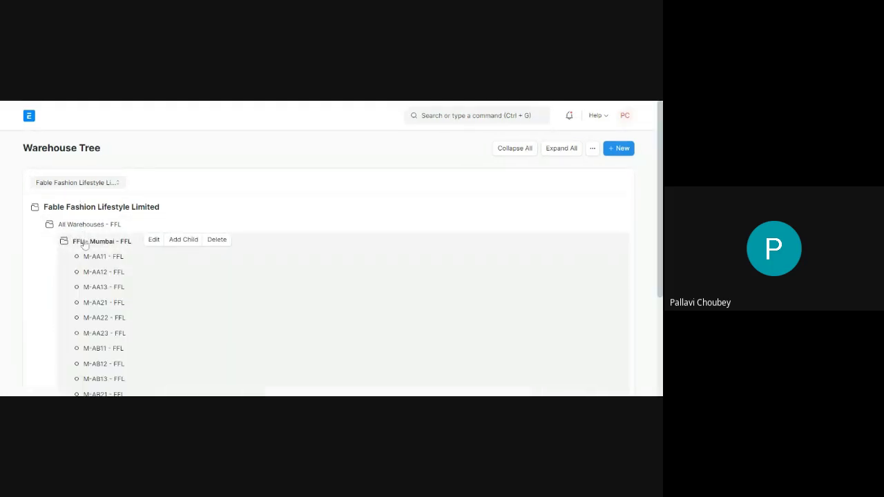
pyautogui.scroll(-4, 192, 314)
pyautogui.scroll(3, 193, 315)
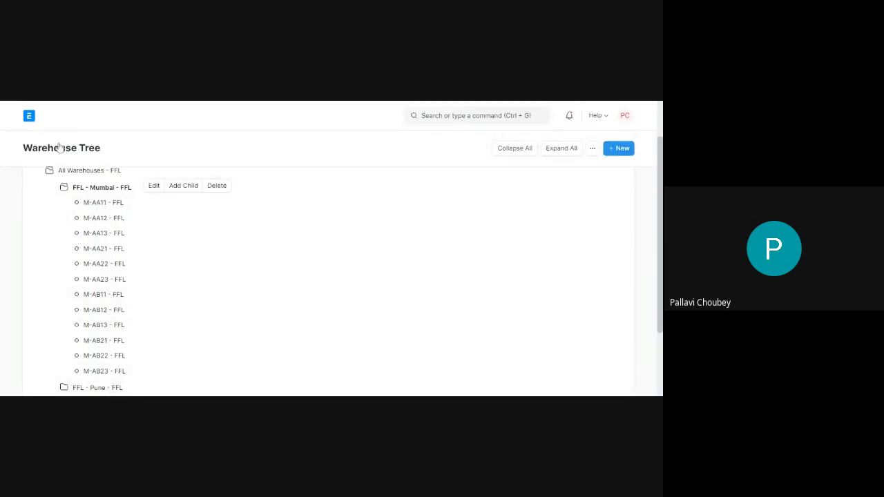
# Step: Open the M-AA11 - FFL warehouse record from the tree and highlight its warehouse description
pyautogui.click(97, 203)
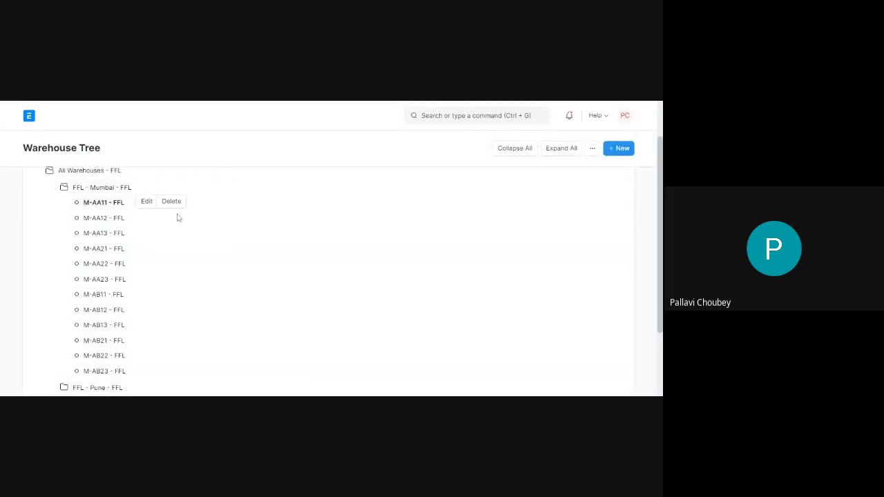
pyautogui.click(145, 202)
pyautogui.scroll(-3, 274, 303)
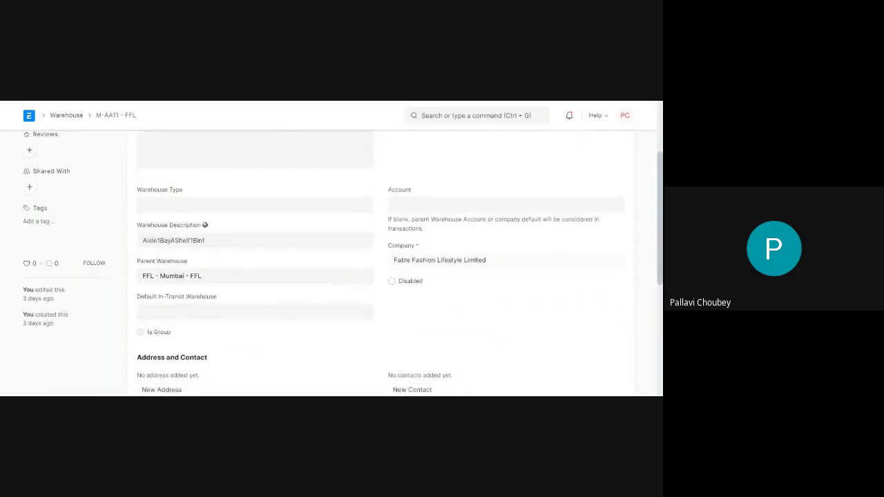
pyautogui.moveTo(214, 241); pyautogui.dragTo(128, 242)
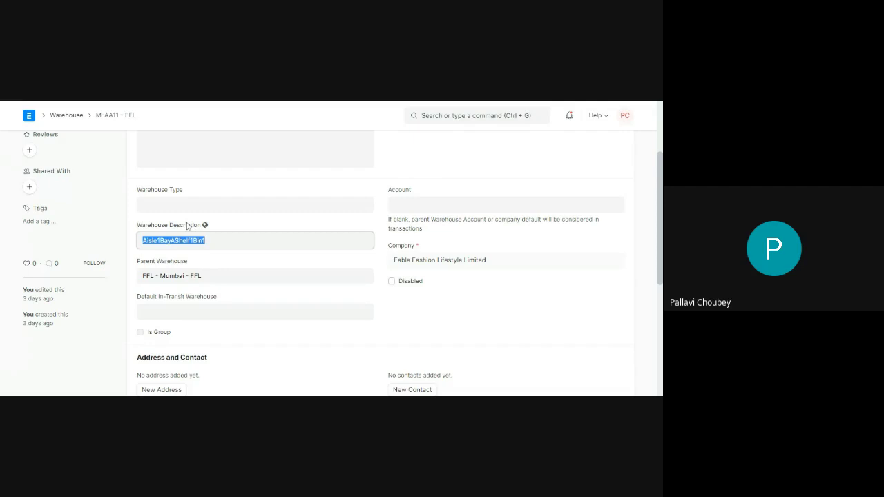
pyautogui.scroll(3, 186, 226)
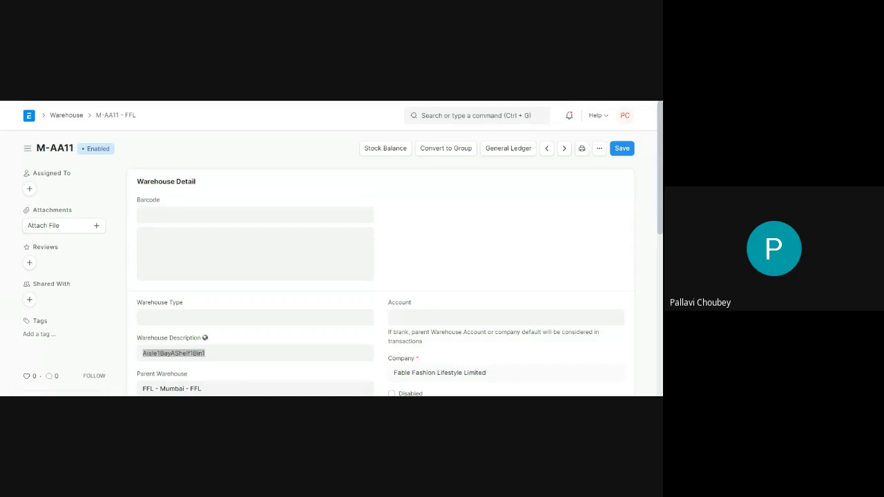
# Step: Check the Challenges slide, switch back to ERPNext and search for BOM to open the BOM list
pyautogui.hotkey('alt', 'Tab')
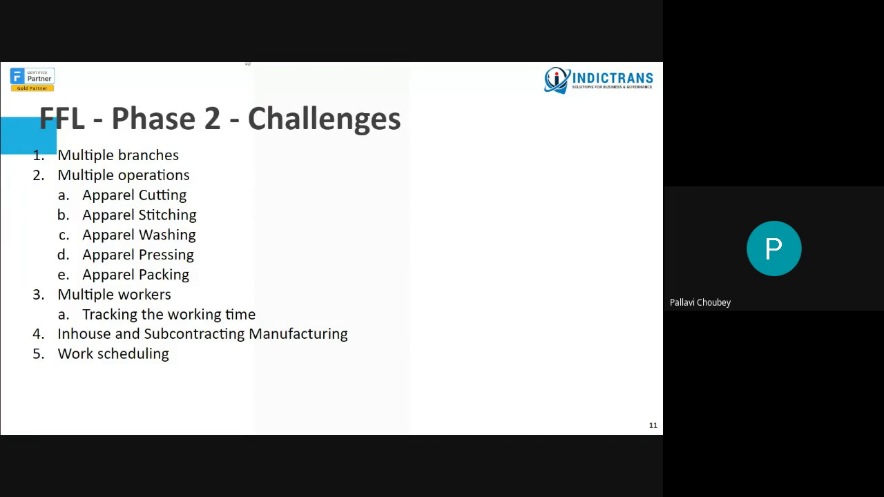
pyautogui.hotkey('alt', 'Tab')
pyautogui.hotkey('ctrl', 'g')
pyautogui.write('BOM')
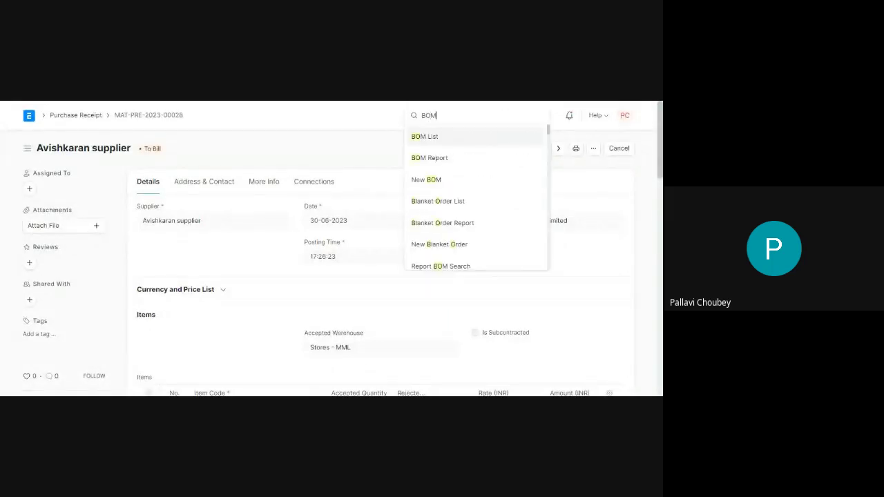
pyautogui.click(434, 141)
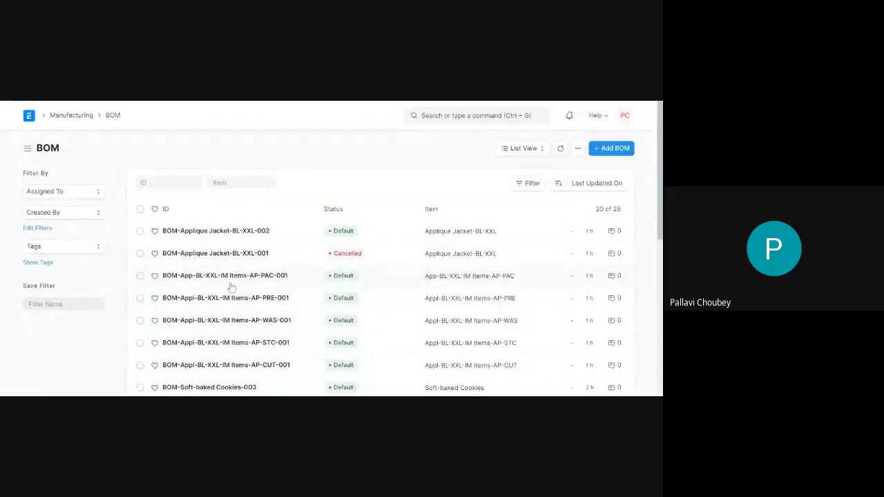
pyautogui.scroll(-1, 231, 286)
pyautogui.scroll(-1, 231, 286)
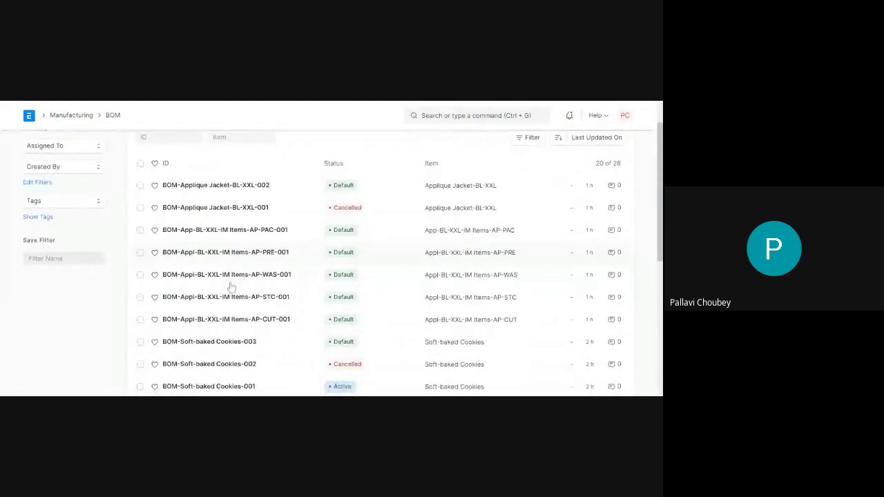
# Step: Open the cancelled BOM-Applique Jacket-BL-XXL-001, review its production item details and return to the BOM list
pyautogui.click(200, 209)
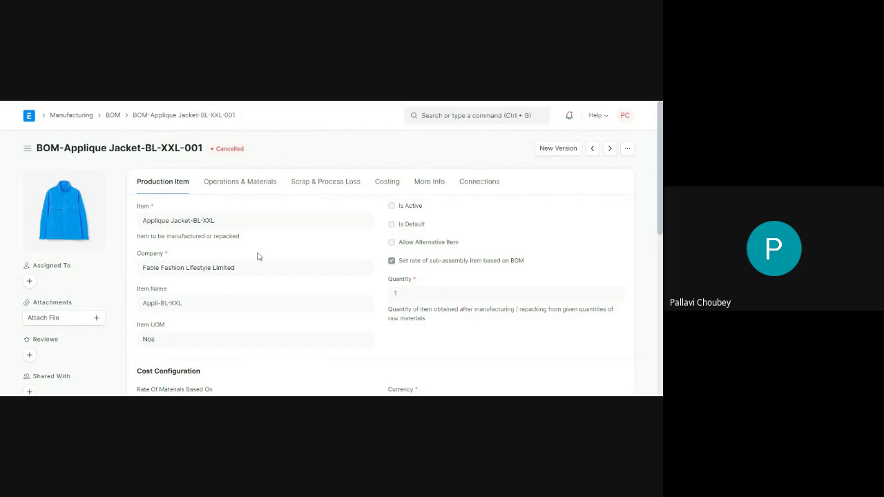
pyautogui.scroll(-1, 257, 258)
pyautogui.scroll(1, 258, 258)
pyautogui.click(58, 100)
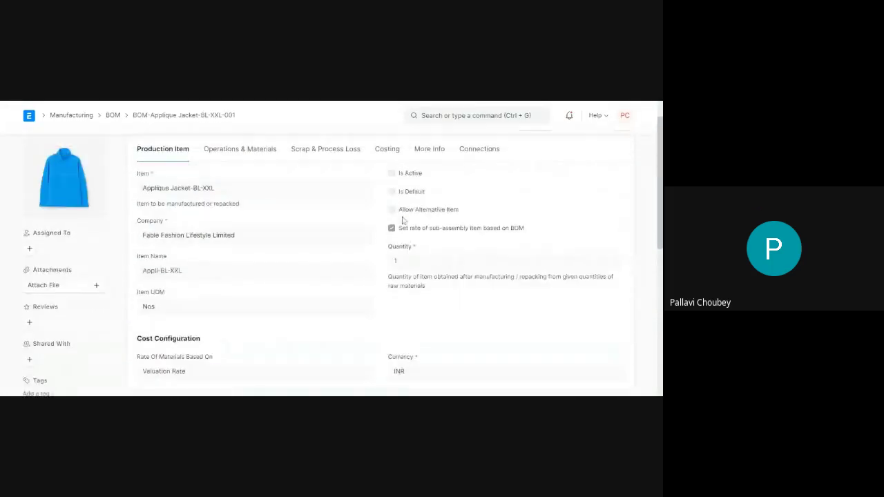
pyautogui.click(192, 117)
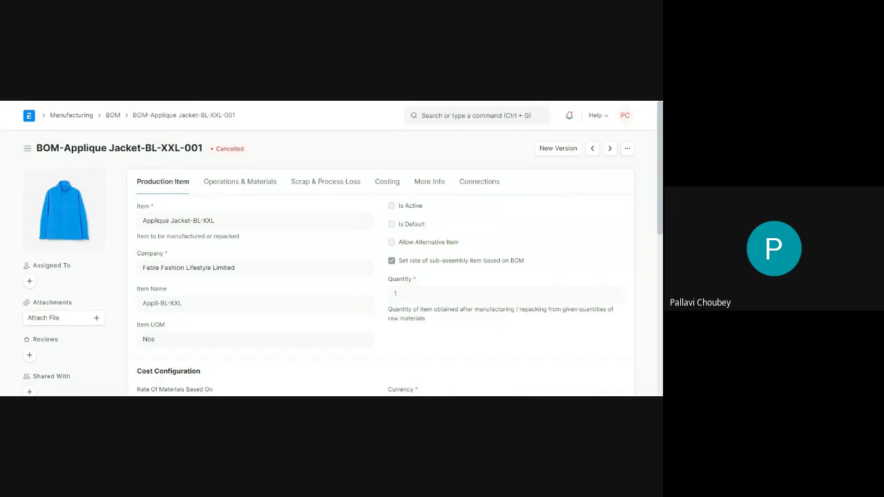
pyautogui.click(114, 116)
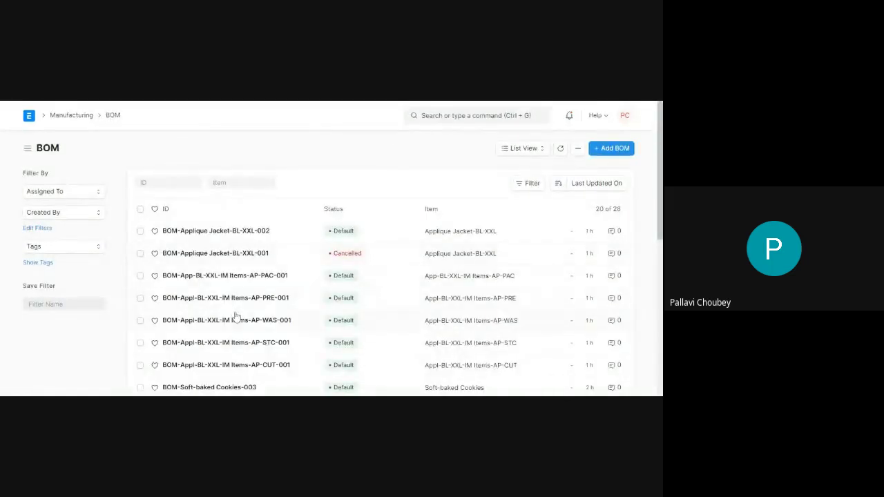
# Step: Open BOM-Applique Jacket-BL-XXL-002 and browse its BOM tree, checking the Challenges slide before returning to the tree
pyautogui.click(211, 232)
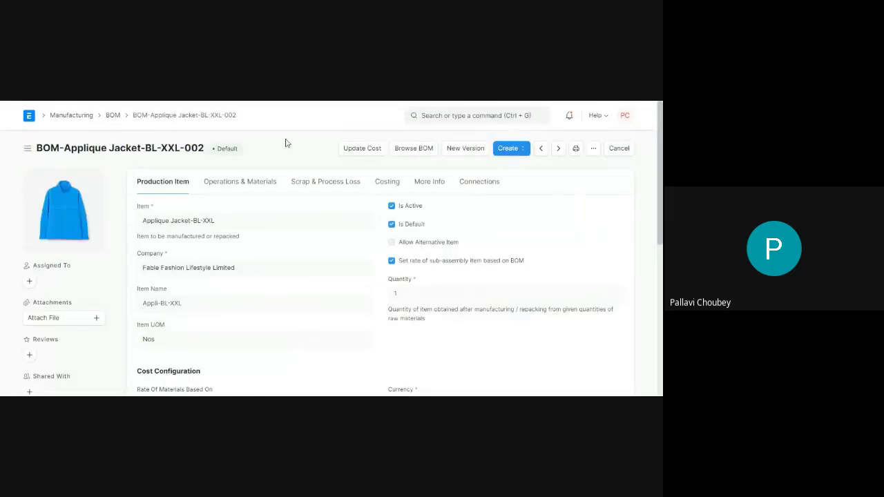
pyautogui.click(415, 149)
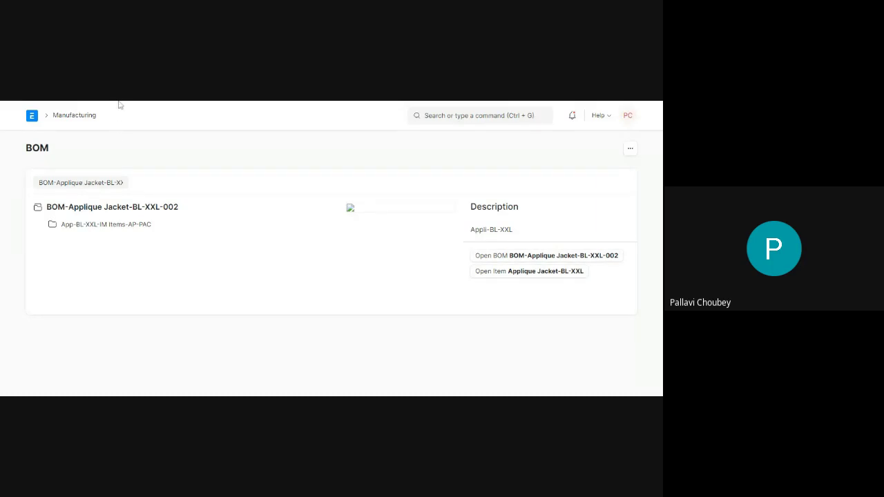
pyautogui.hotkey('alt', 'Tab')
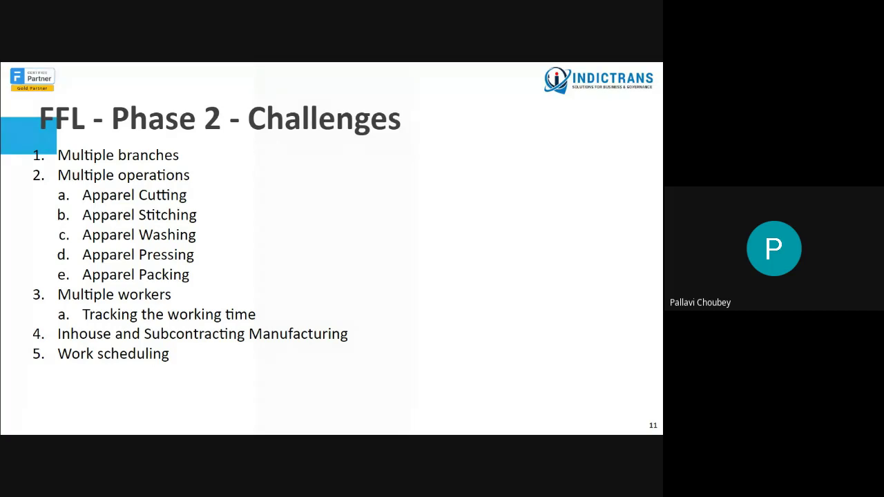
pyautogui.hotkey('alt', 'Tab')
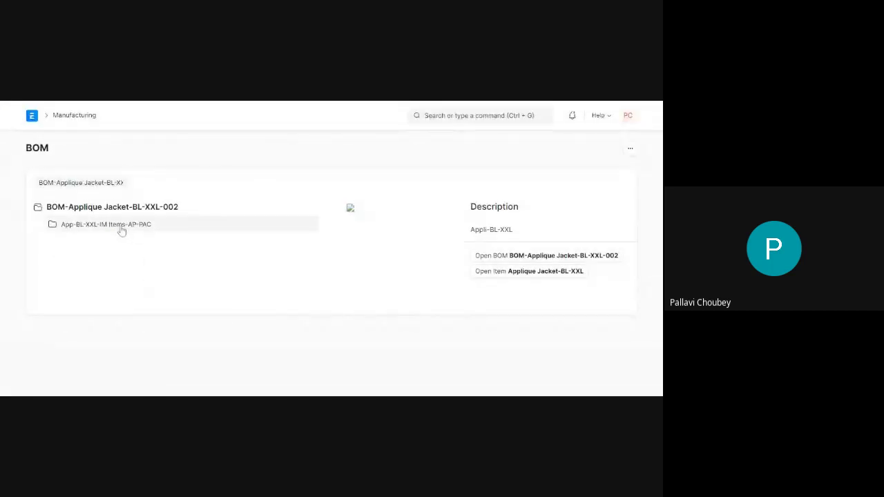
# Step: Expand the jacket BOM tree through the PAC, PRE, WAS, STC and CUT stages to the raw materials, and collapse the root
pyautogui.click(121, 229)
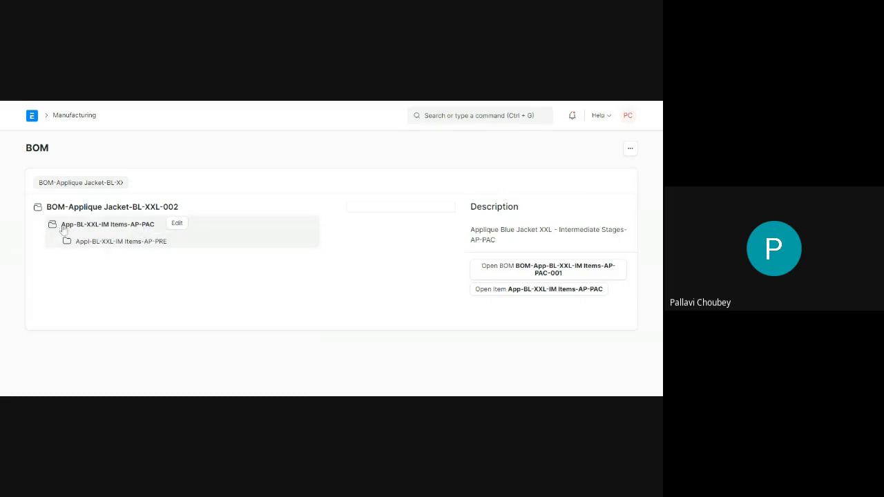
pyautogui.click(126, 243)
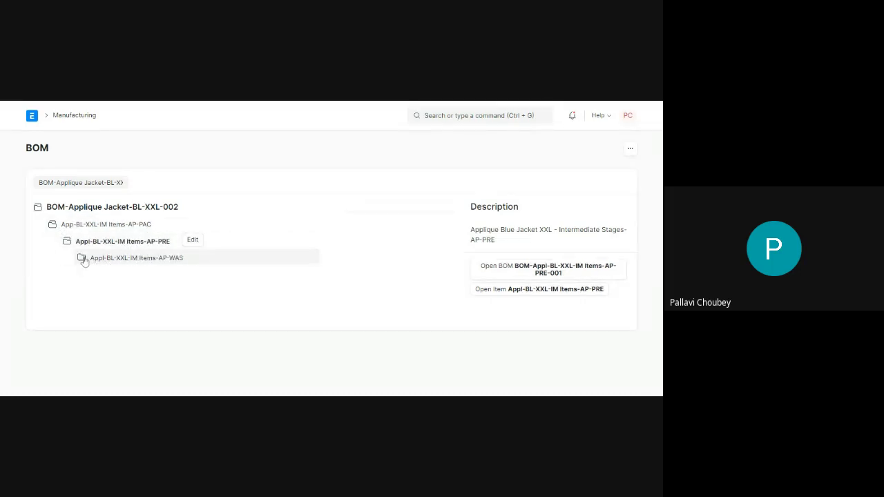
pyautogui.click(83, 260)
pyautogui.click(123, 276)
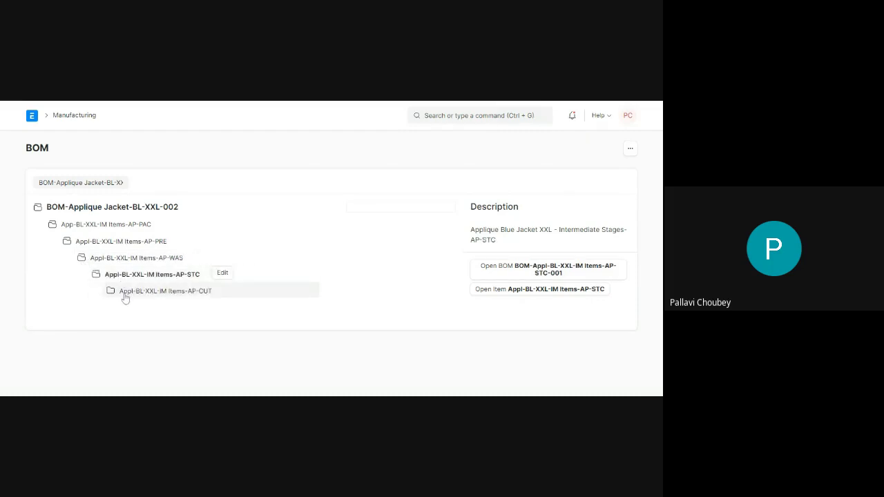
pyautogui.click(125, 292)
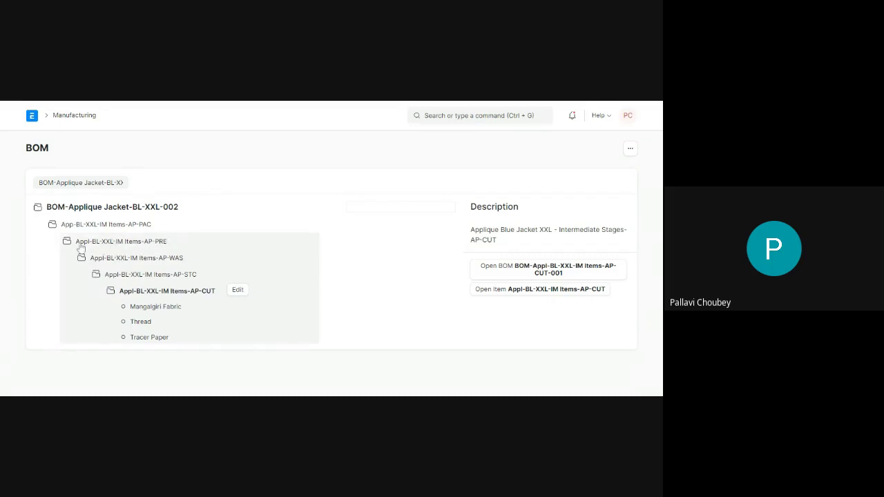
pyautogui.click(95, 208)
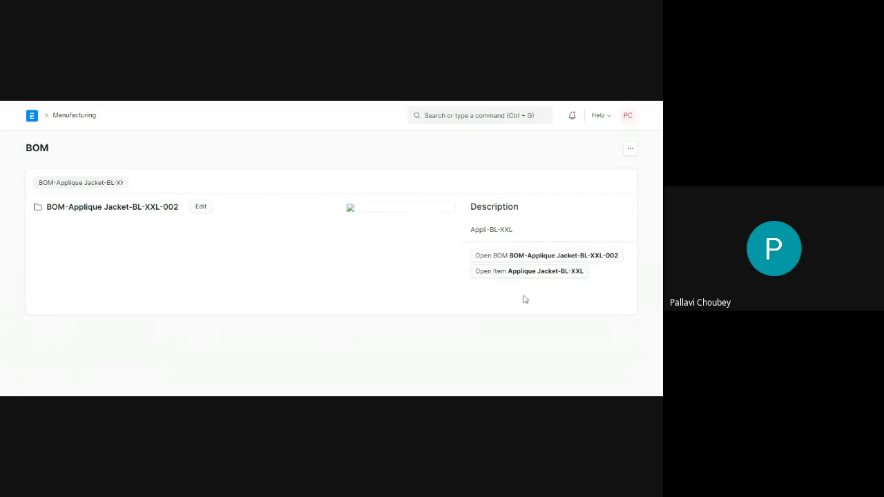